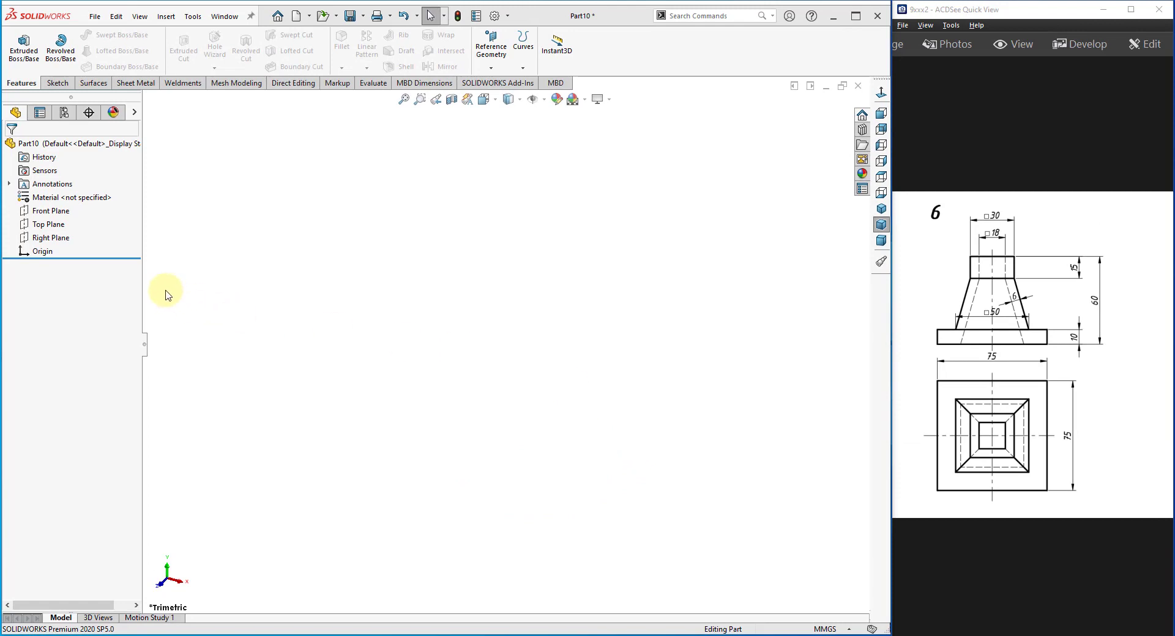
# Start a sketch on the Top Plane and draw a center rectangle on the origin
pyautogui.click(44, 225)
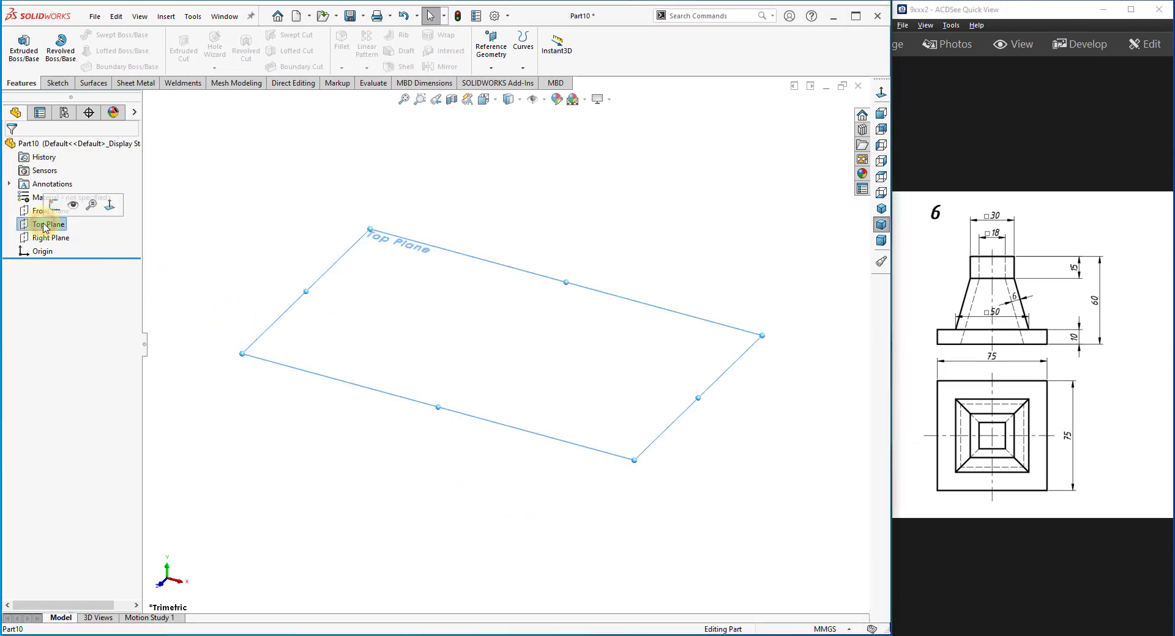
pyautogui.click(59, 209)
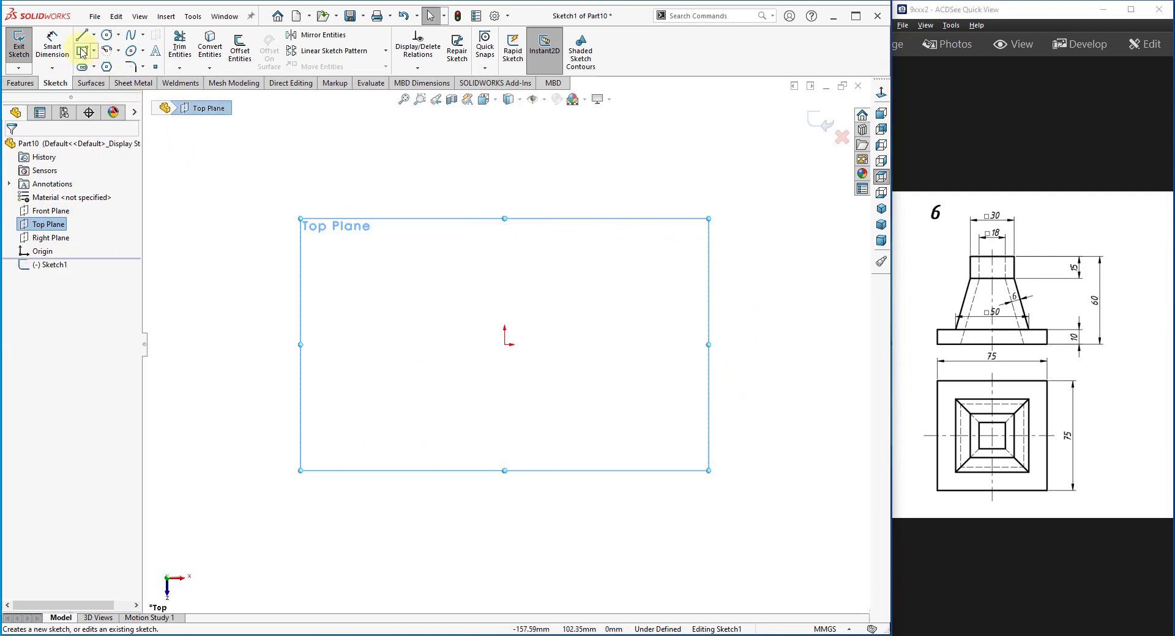
pyautogui.click(82, 51)
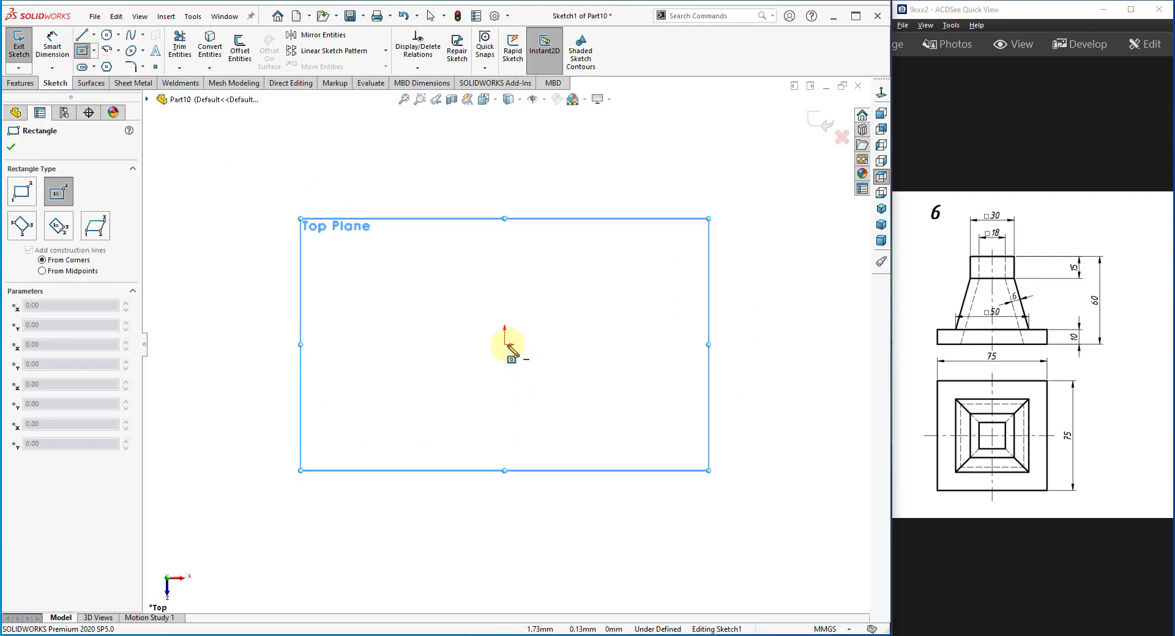
pyautogui.moveTo(506, 345); pyautogui.dragTo(614, 447)
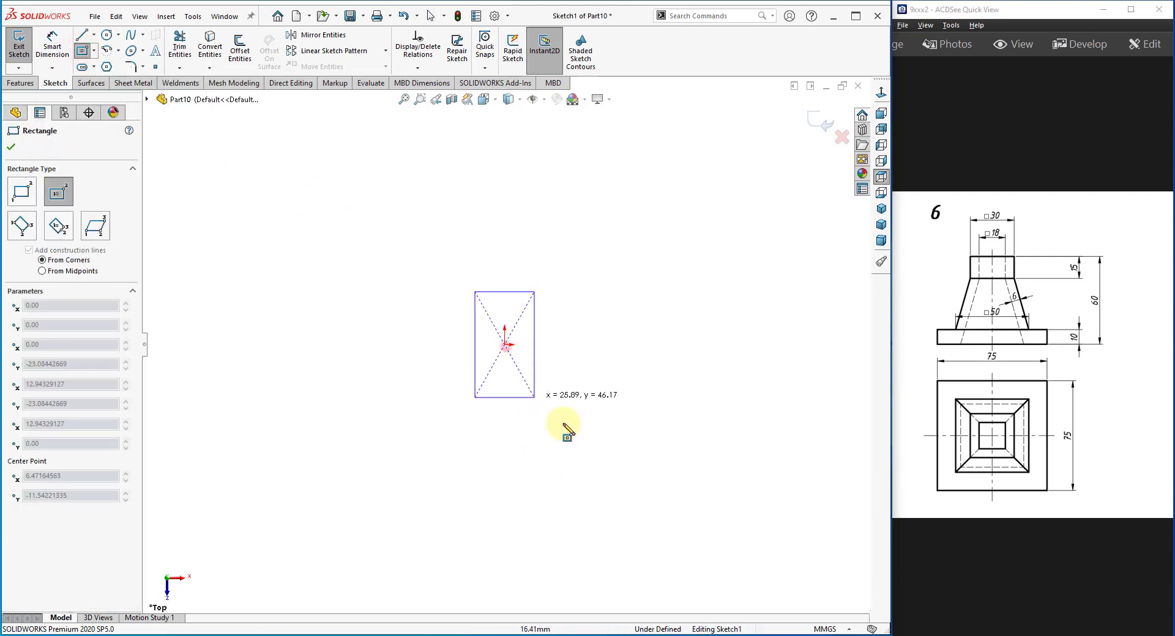
pyautogui.rightClick(682, 268)
pyautogui.click(704, 274)
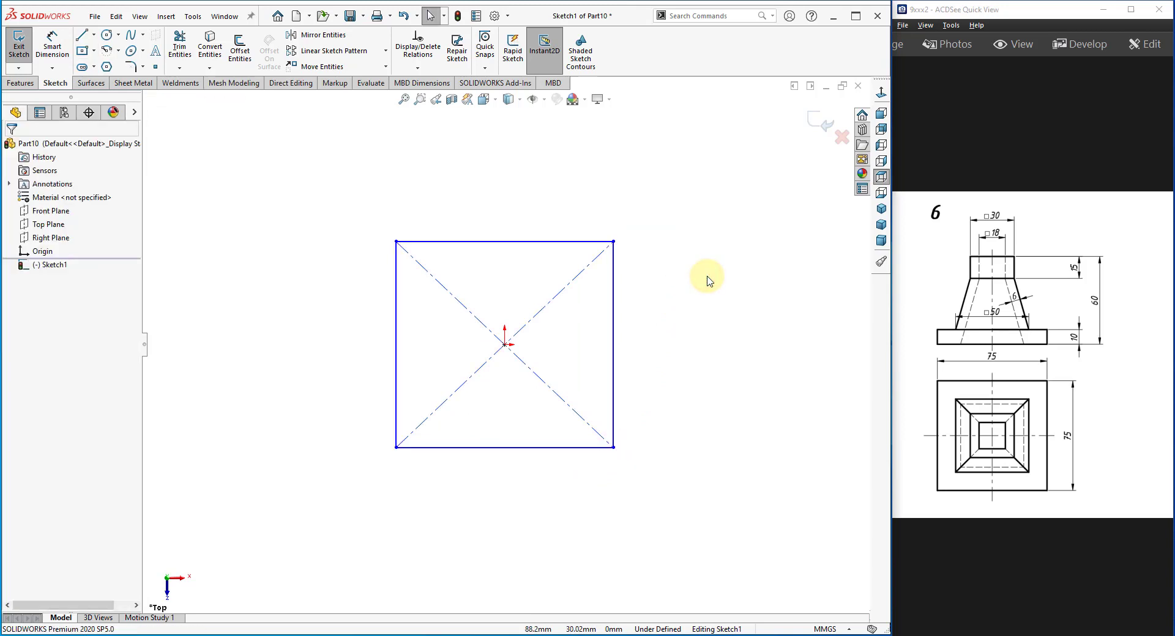
# Make the rectangle a 75 mm square with an Equal relation and dimension, viewed isometrically
pyautogui.keyDown('ctrl'); pyautogui.click(580, 450); pyautogui.keyUp('ctrl')
pyautogui.keyDown('ctrl'); pyautogui.click(615, 400); pyautogui.keyUp('ctrl')
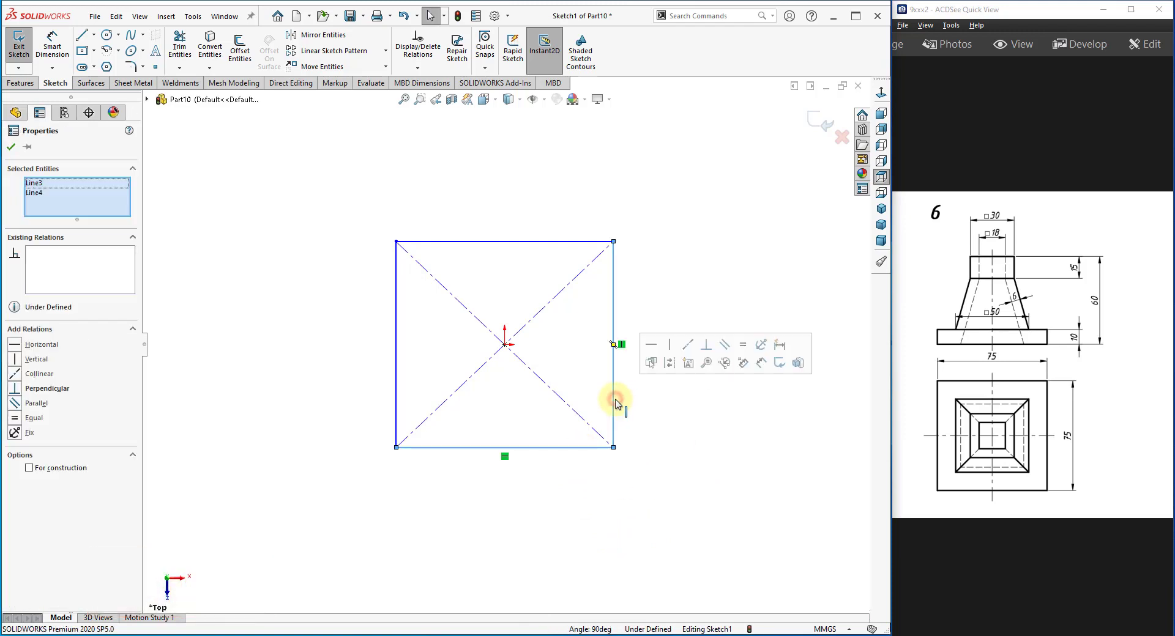
pyautogui.click(744, 345)
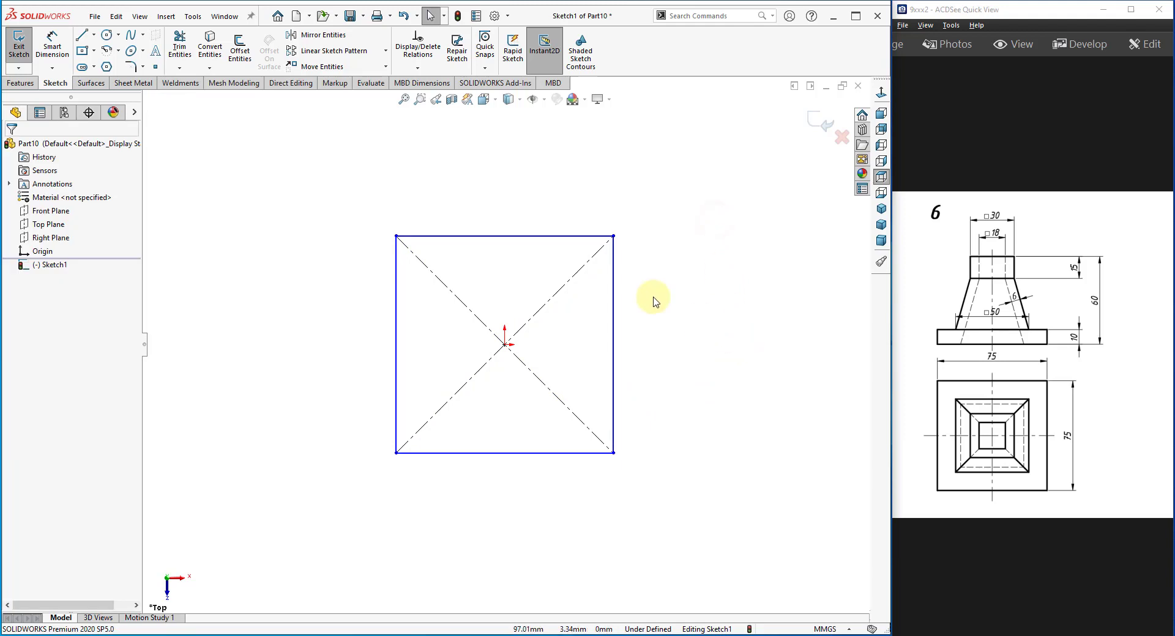
pyautogui.click(43, 59)
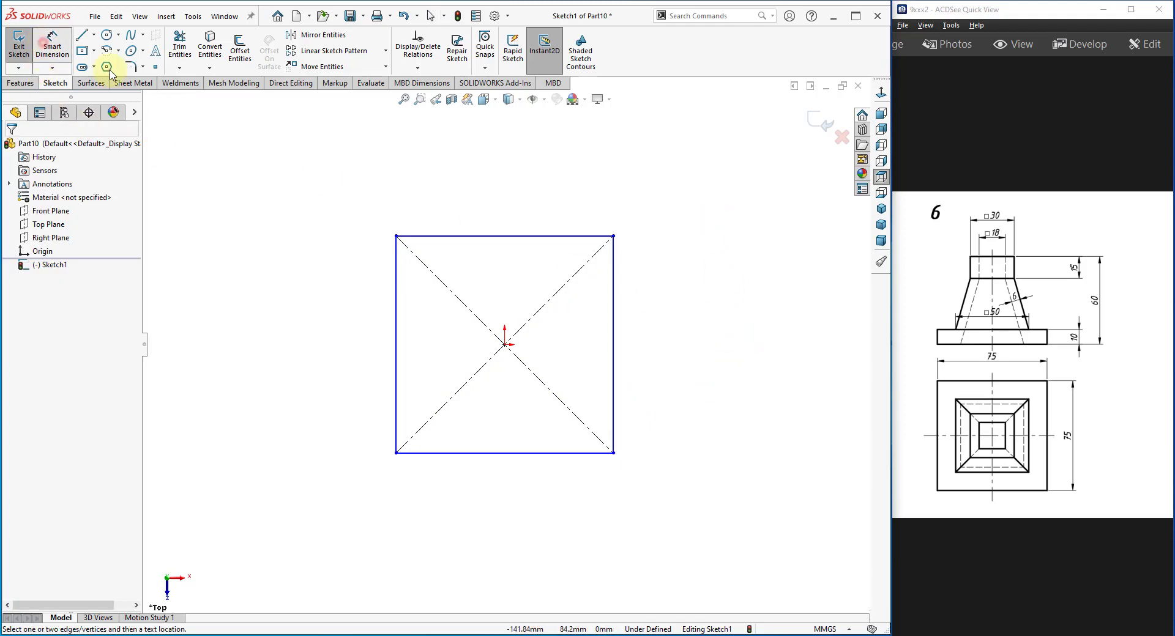
pyautogui.click(546, 458)
pyautogui.click(511, 491)
pyautogui.write('75')
pyautogui.press('Return')
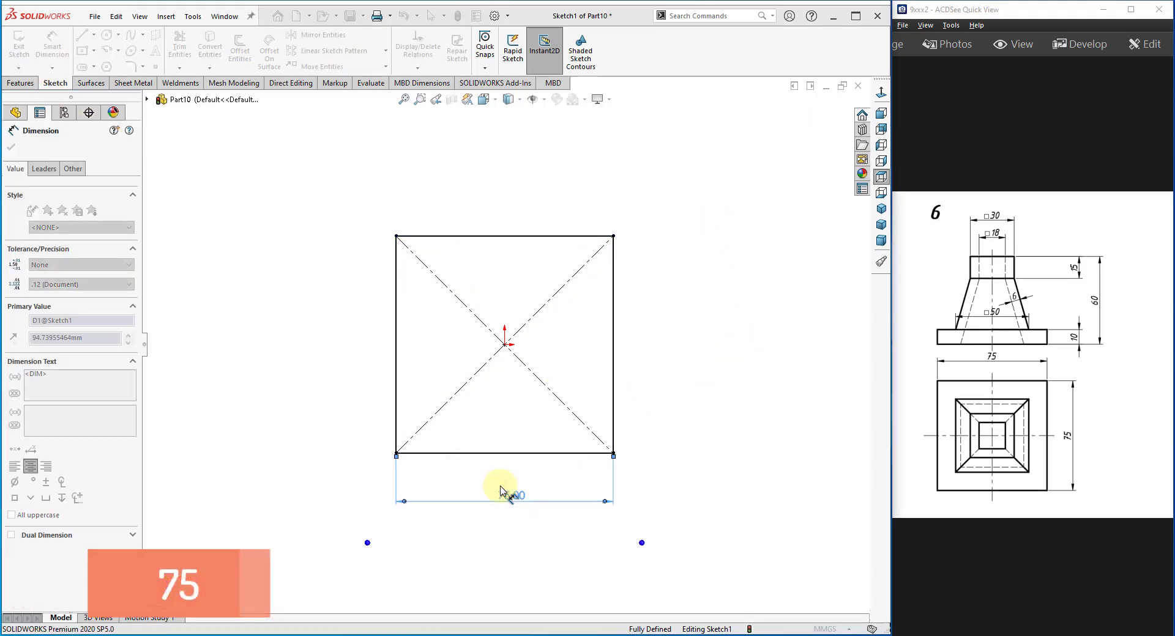
pyautogui.rightClick(708, 277)
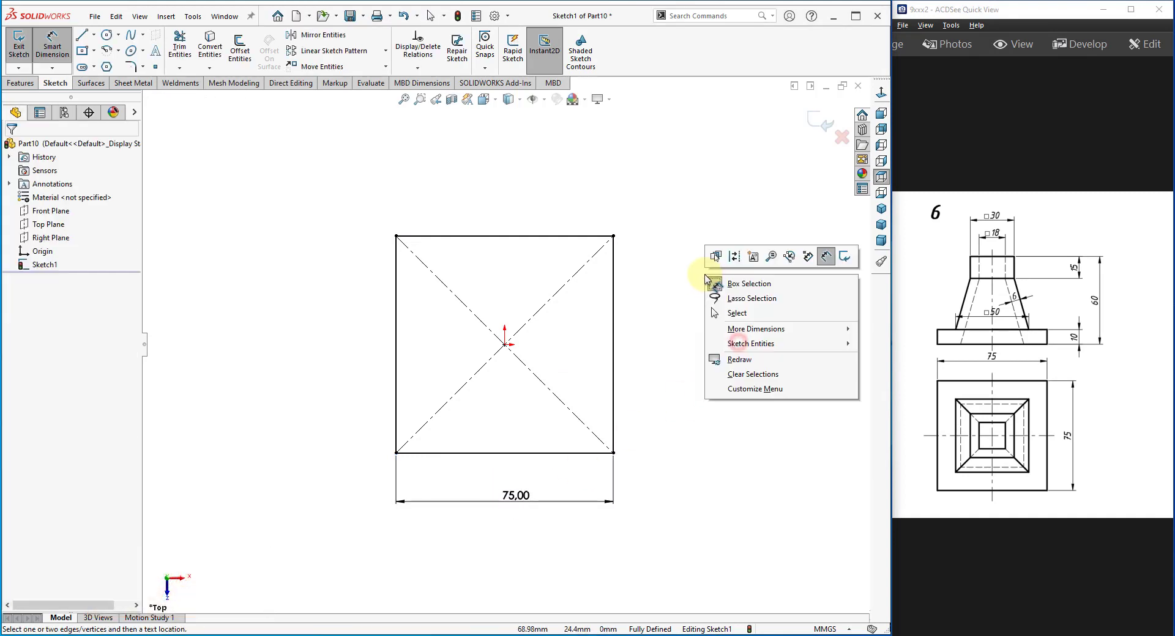
pyautogui.click(726, 315)
pyautogui.click(881, 209)
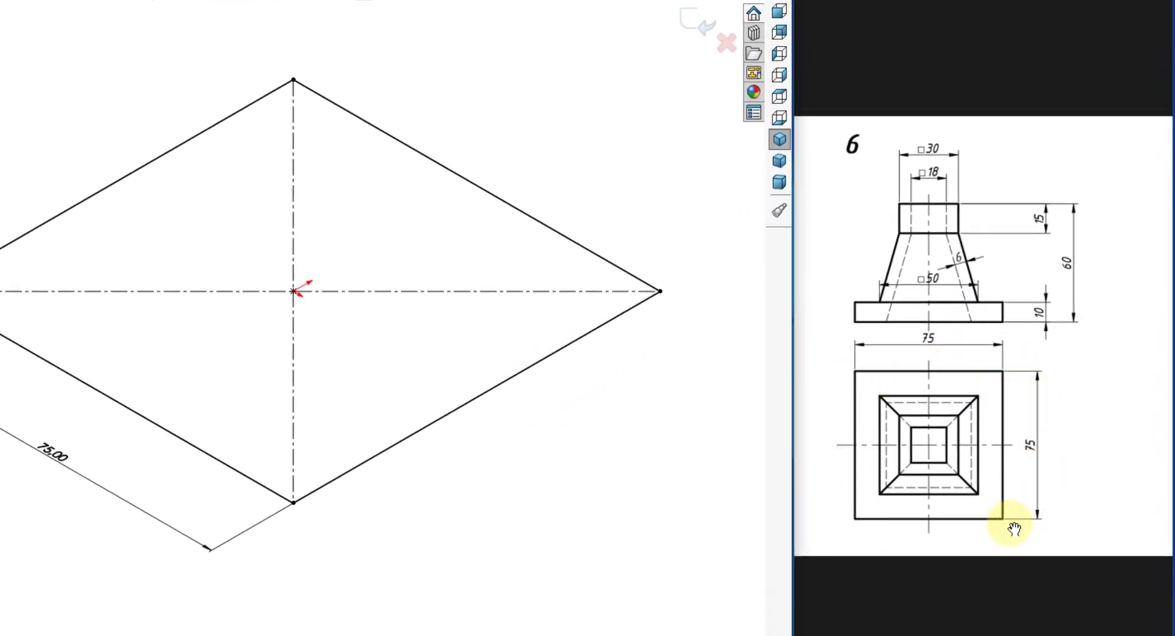
pyautogui.moveTo(1039, 266); pyautogui.dragTo(1012, 302)
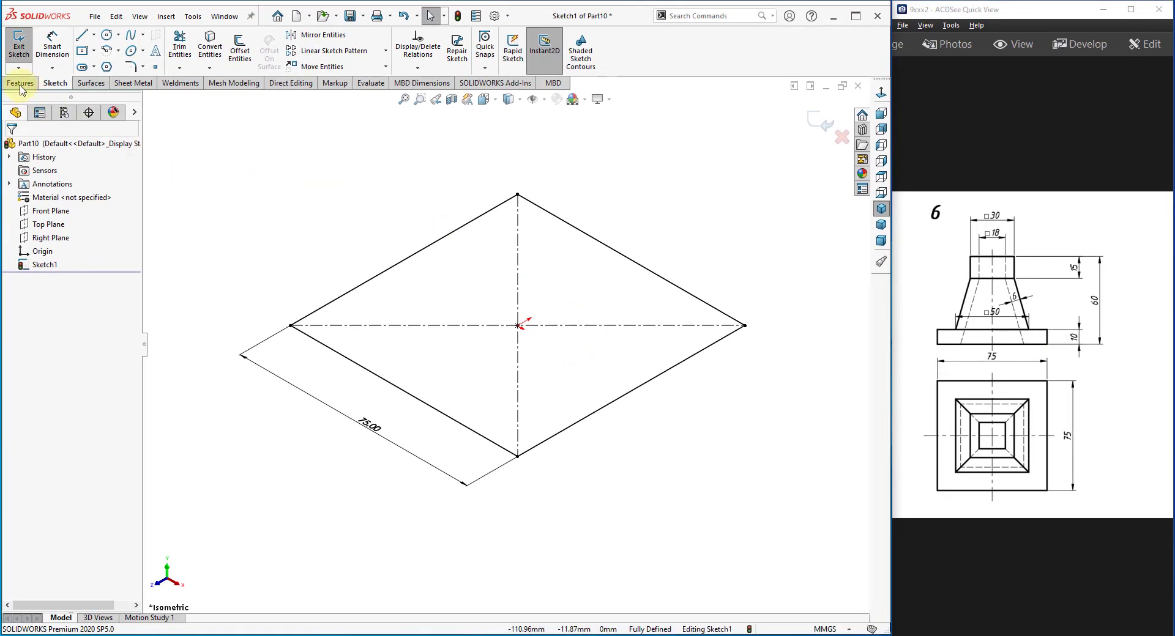
# Extrude the 75 mm square sketch Blind 10 mm to form the base plate
pyautogui.click(20, 84)
pyautogui.click(20, 61)
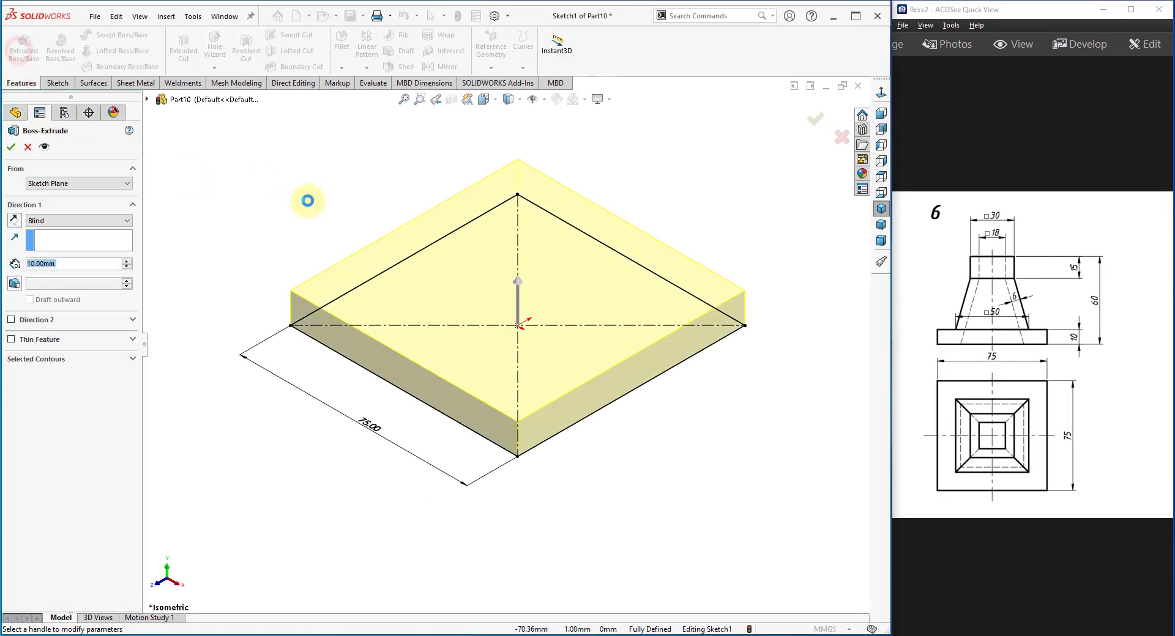
pyautogui.click(39, 263)
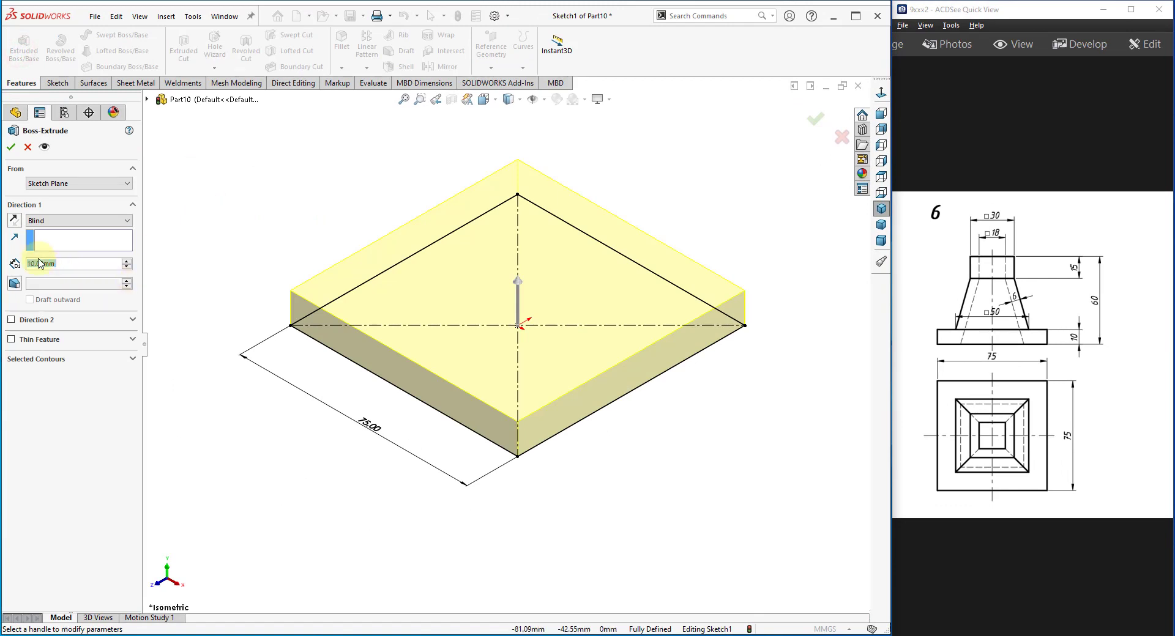
pyautogui.click(10, 148)
pyautogui.click(300, 177)
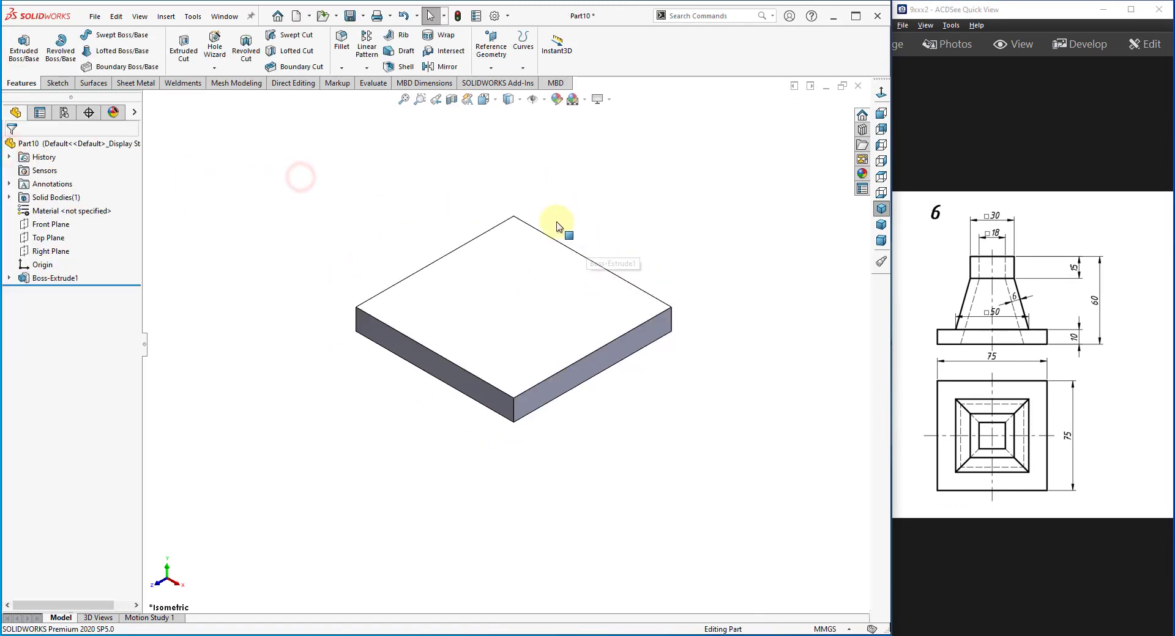
pyautogui.scroll(-3, 557, 227)
pyautogui.click(472, 366)
pyautogui.click(708, 268)
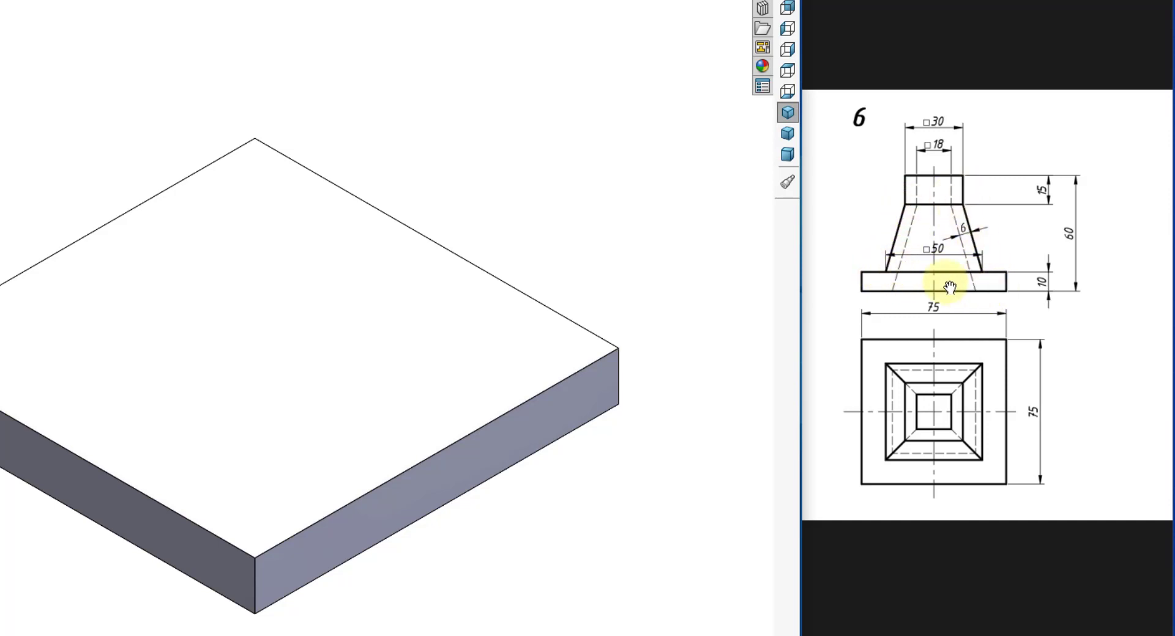
pyautogui.moveTo(950, 241)
pyautogui.mouseDown()
pyautogui.moveTo(957, 280)
pyautogui.moveTo(916, 251)
pyautogui.mouseUp()
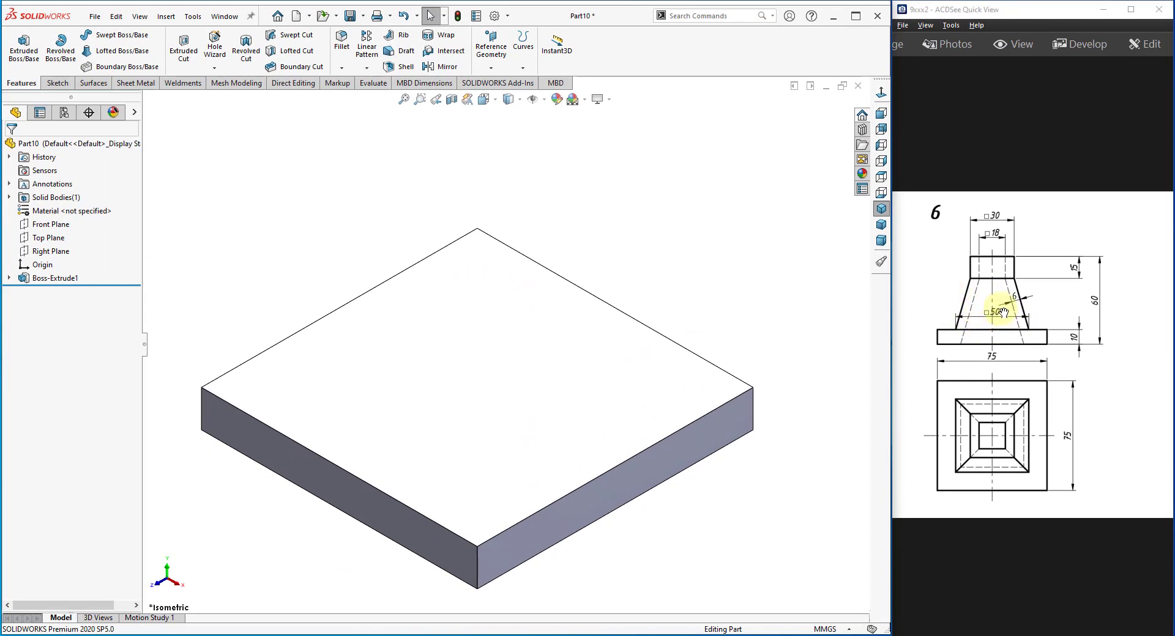
# Start a sketch on the plate's top face and draw a center rectangle at the origin
pyautogui.click(472, 397)
pyautogui.click(526, 359)
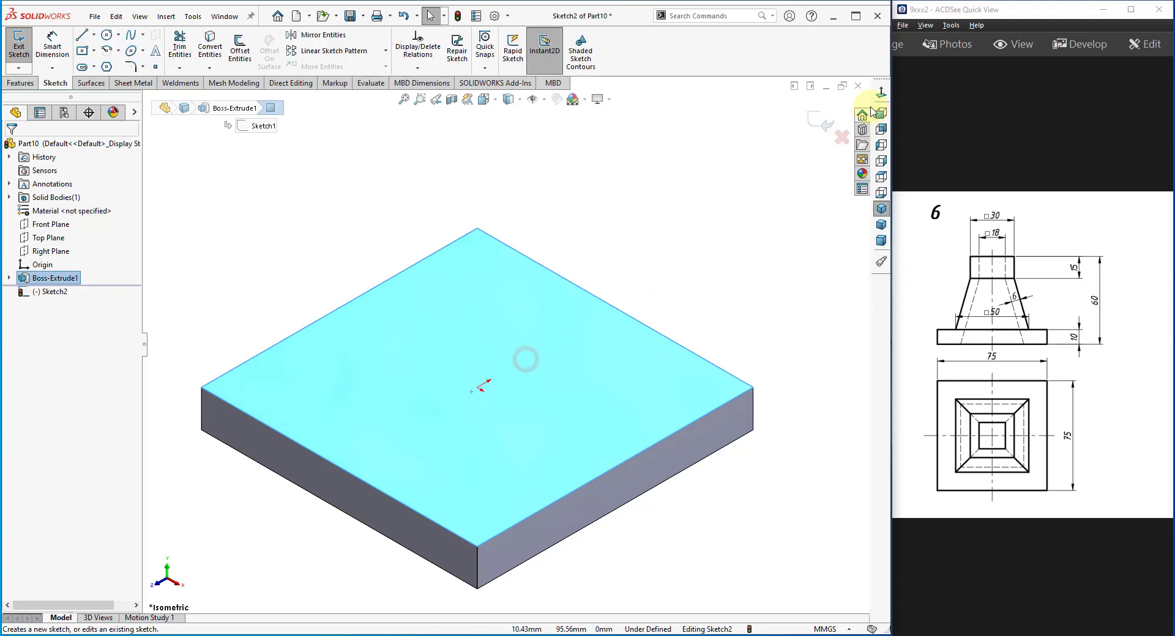
pyautogui.click(882, 92)
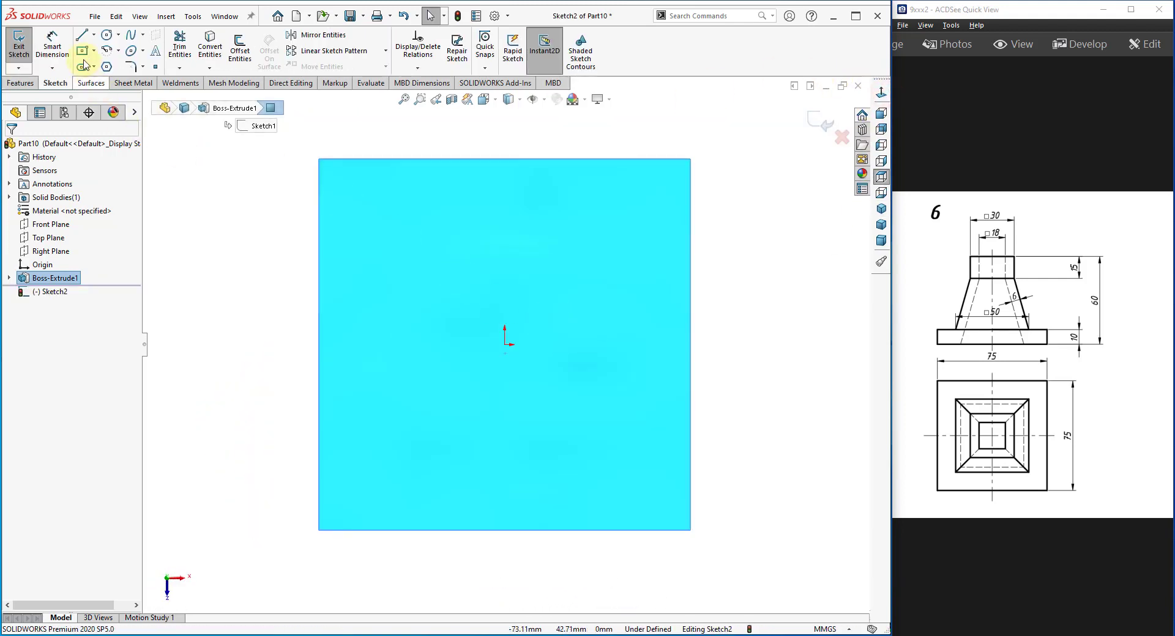
pyautogui.click(84, 52)
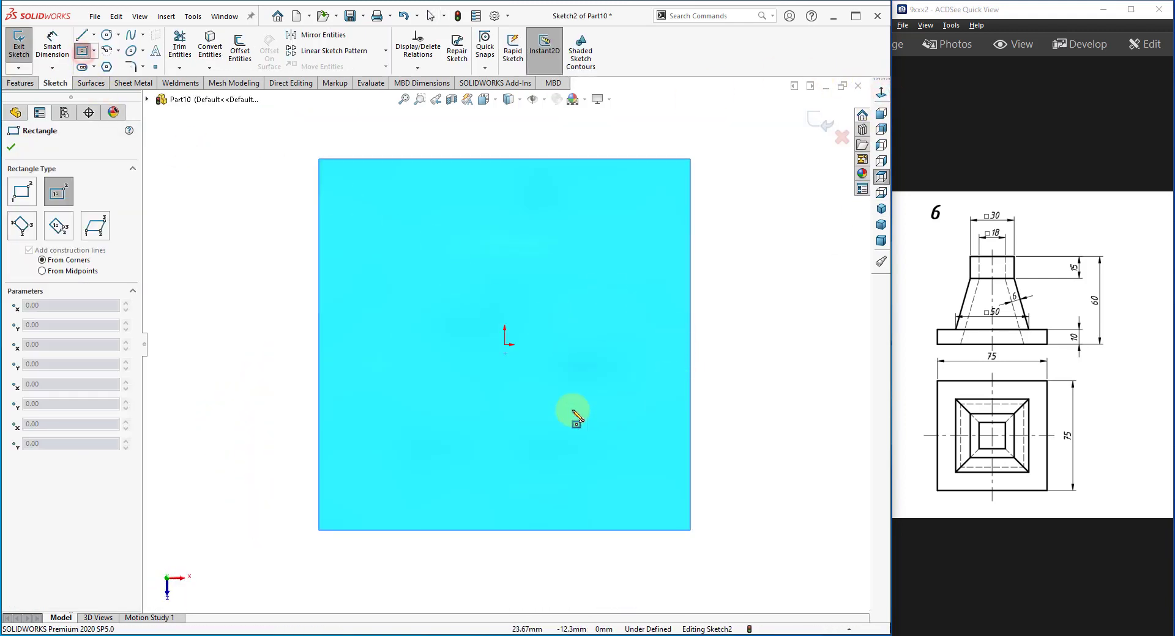
pyautogui.click(505, 344)
pyautogui.click(603, 447)
pyautogui.rightClick(213, 283)
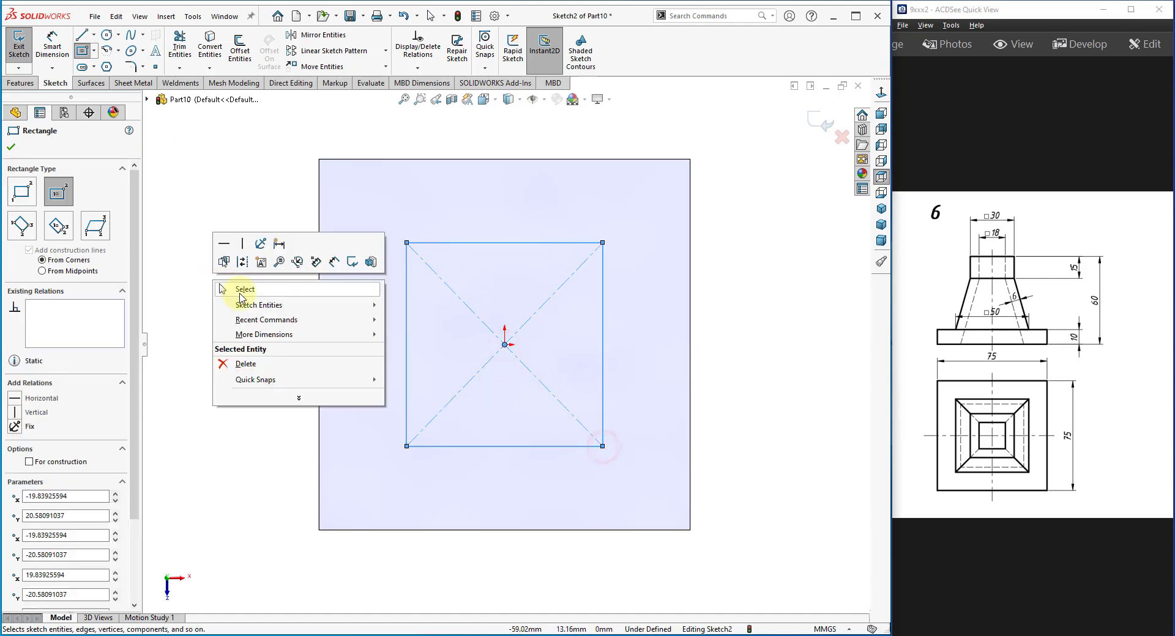
pyautogui.click(239, 292)
# Make the rectangle a 50 mm square with an Equal relation and dimension, then view isometric
pyautogui.click(574, 448)
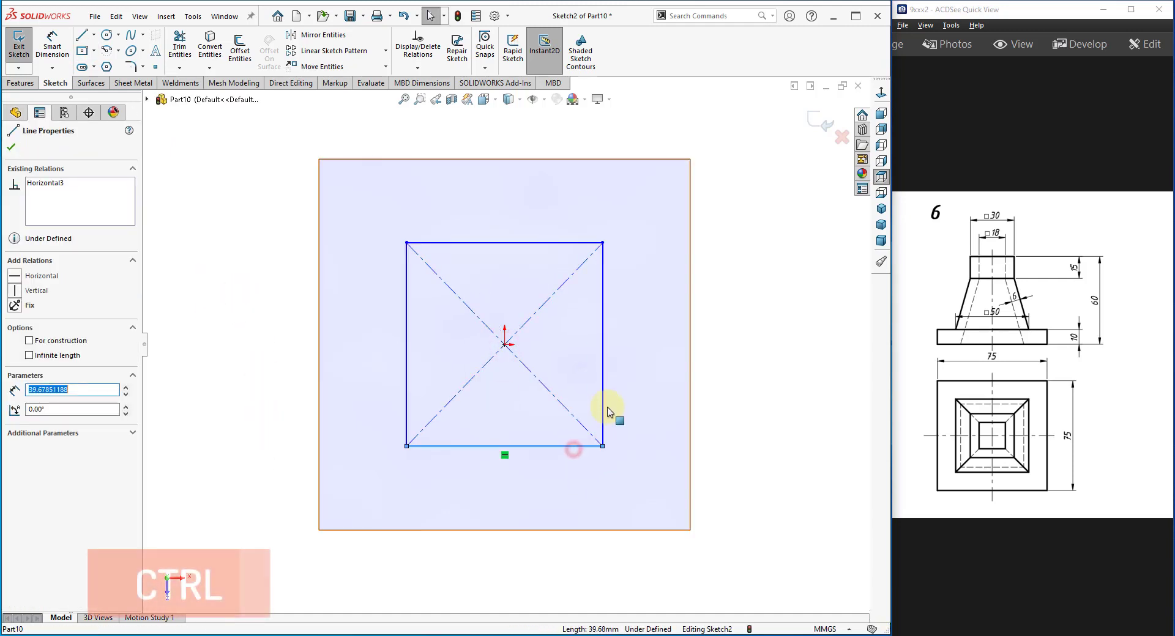
pyautogui.keyDown('ctrl'); pyautogui.click(603, 403); pyautogui.keyUp('ctrl')
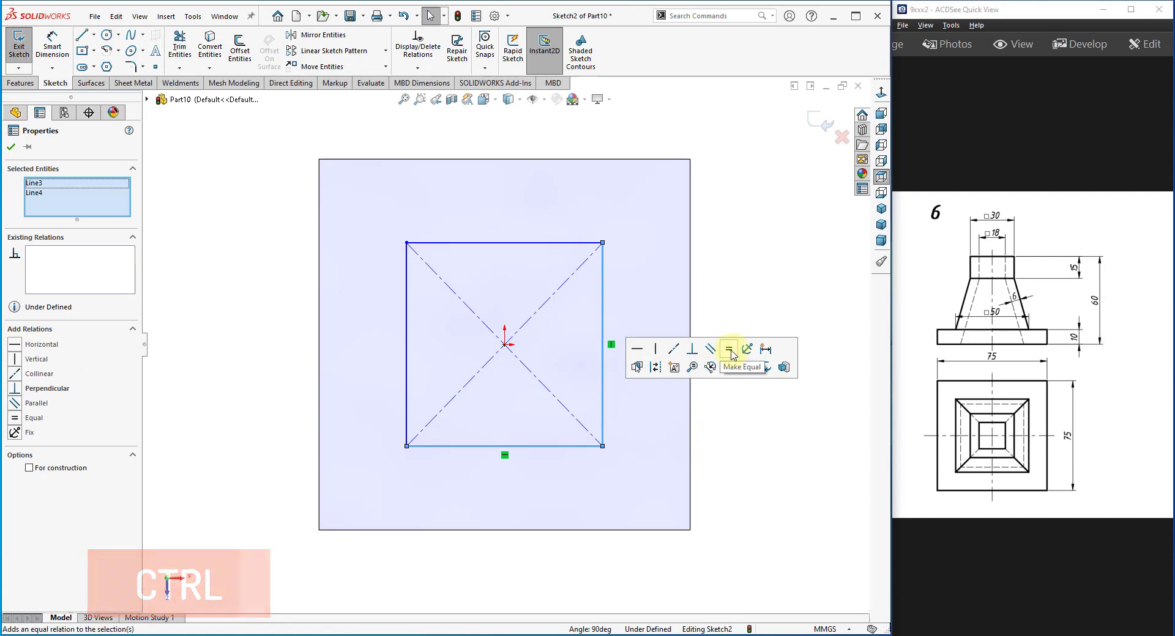
pyautogui.click(729, 349)
pyautogui.click(776, 260)
pyautogui.click(61, 54)
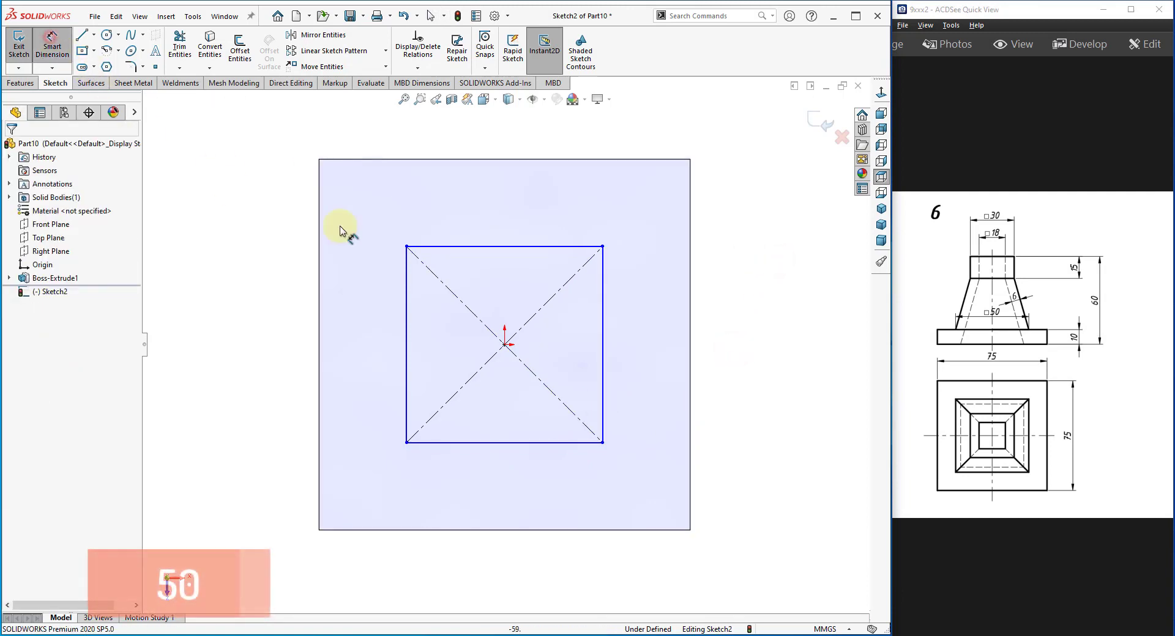
pyautogui.click(550, 446)
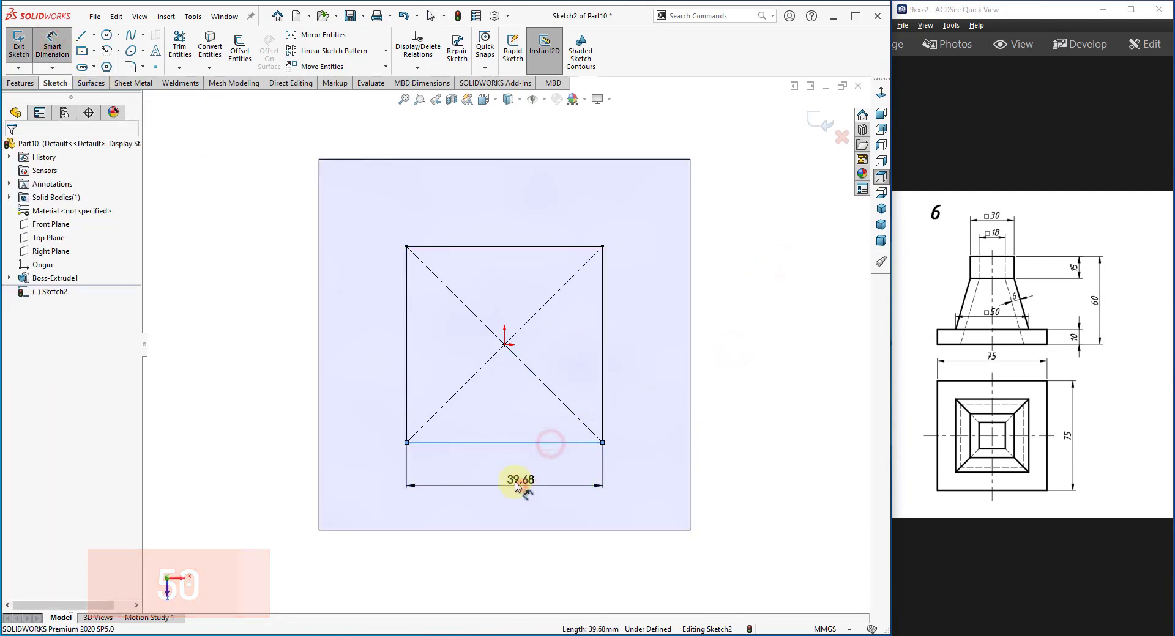
pyautogui.click(516, 486)
pyautogui.write('50')
pyautogui.press('Return')
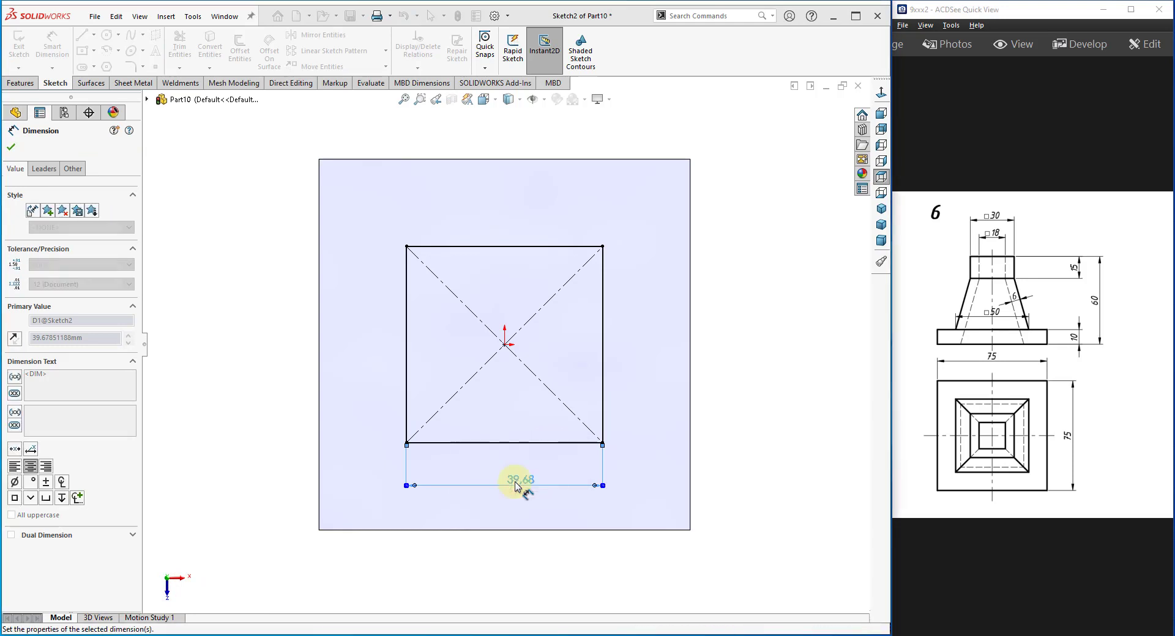
pyautogui.rightClick(735, 365)
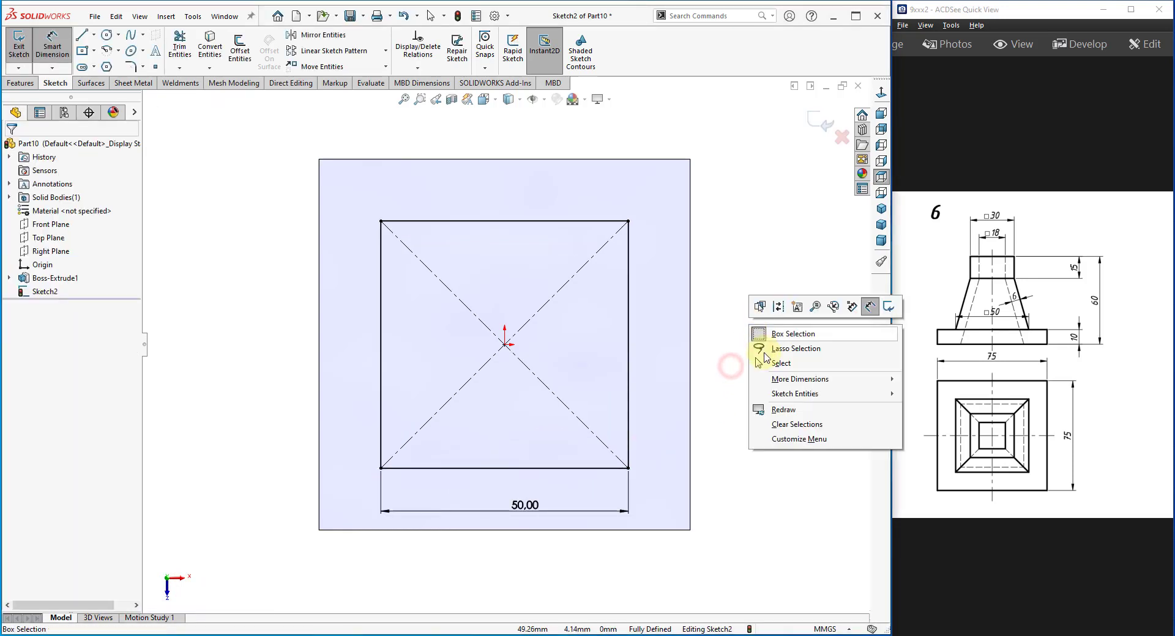
pyautogui.click(767, 364)
pyautogui.click(880, 207)
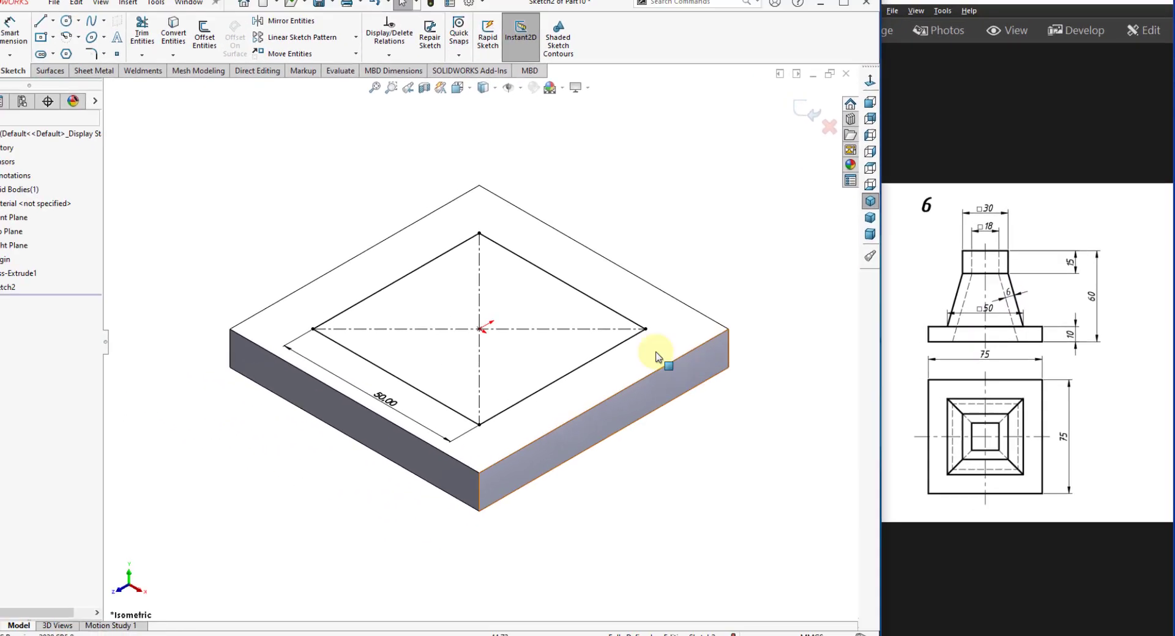
# Exit Sketch2, leaving the 50 mm square on the plate
pyautogui.click(27, 85)
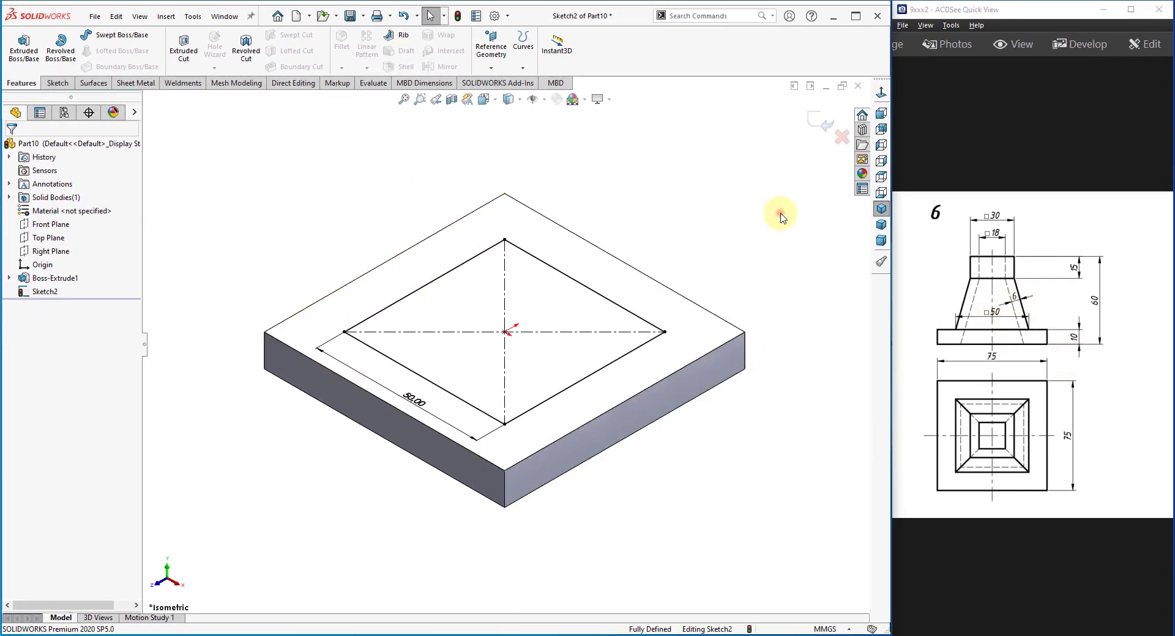
pyautogui.click(822, 122)
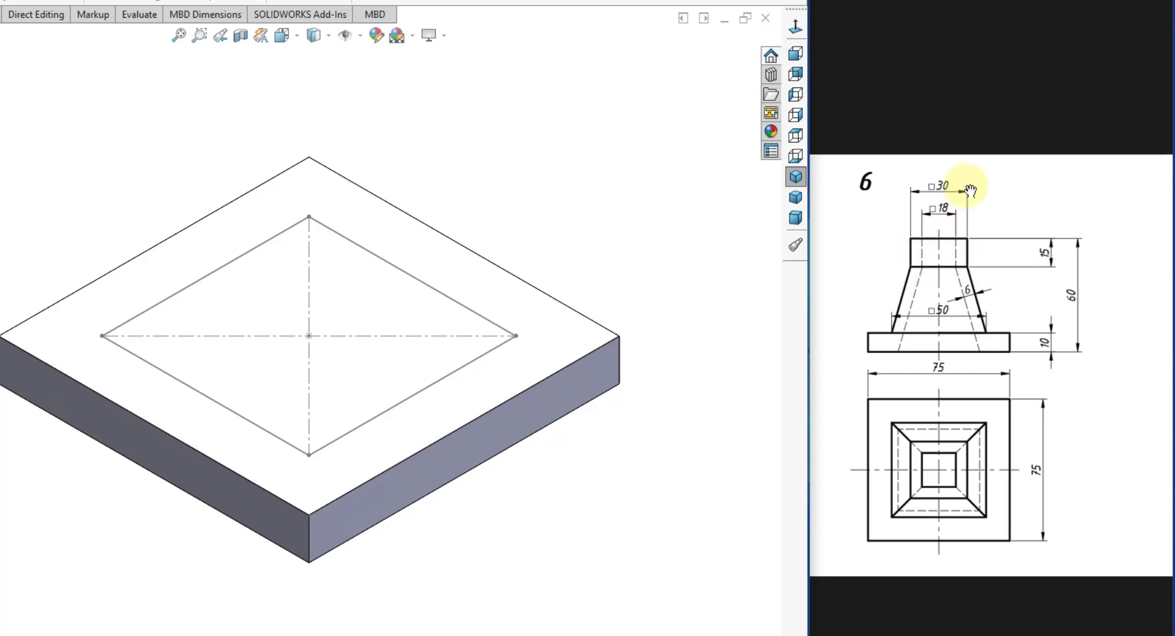
pyautogui.moveTo(940, 167); pyautogui.dragTo(912, 193)
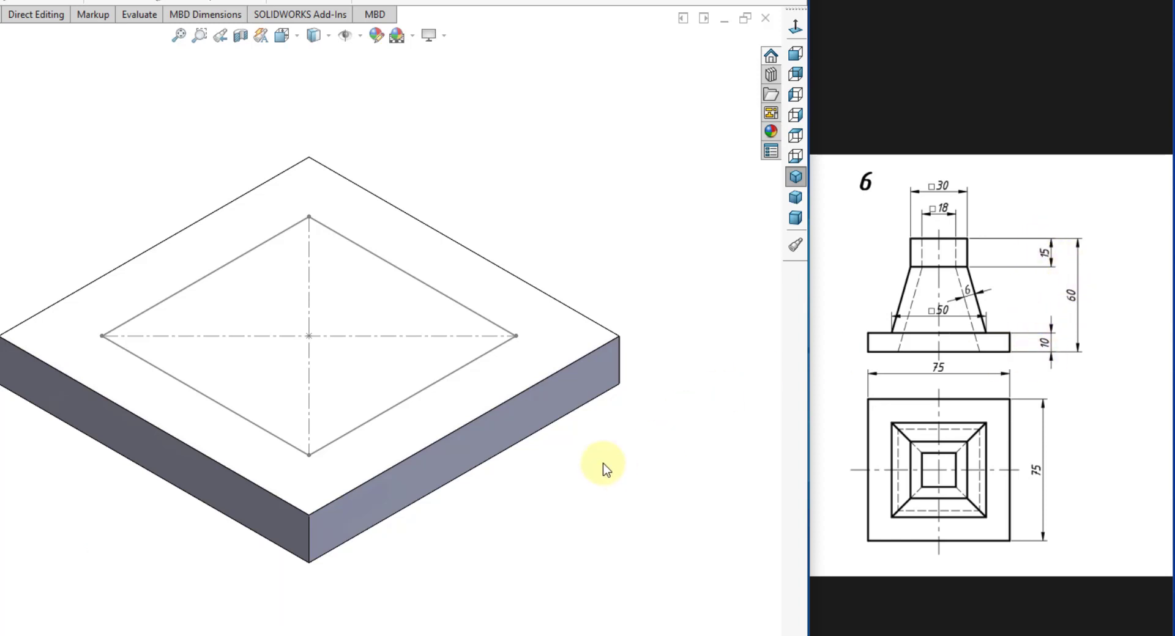
# Create Plane1 offset 35 mm above the plate's top face
pyautogui.click(565, 332)
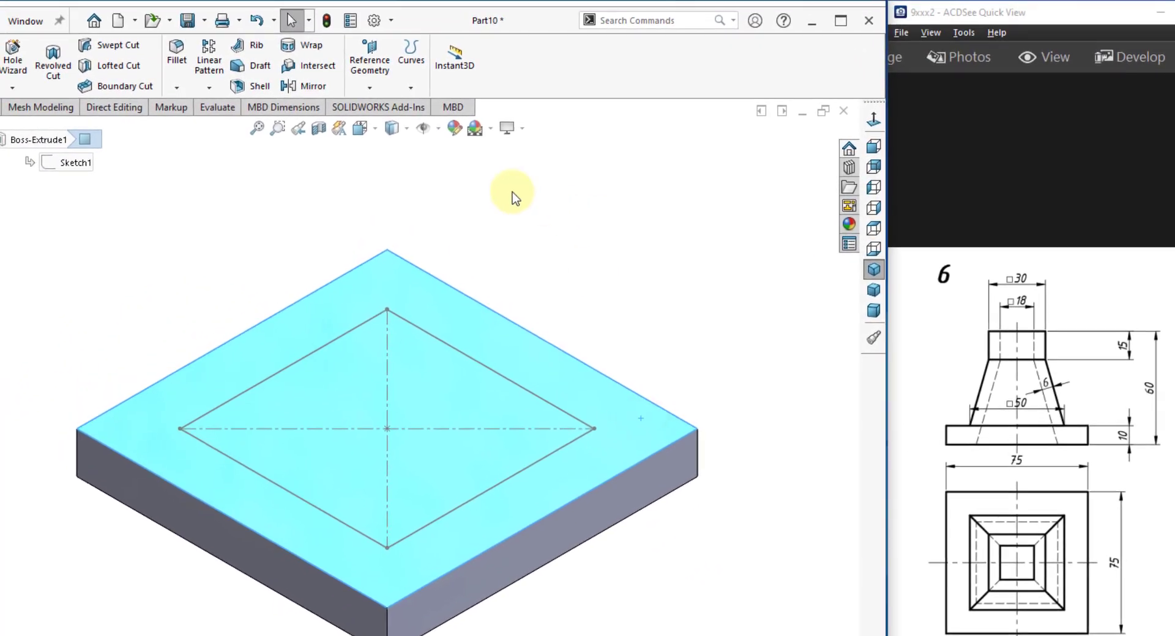
pyautogui.click(375, 81)
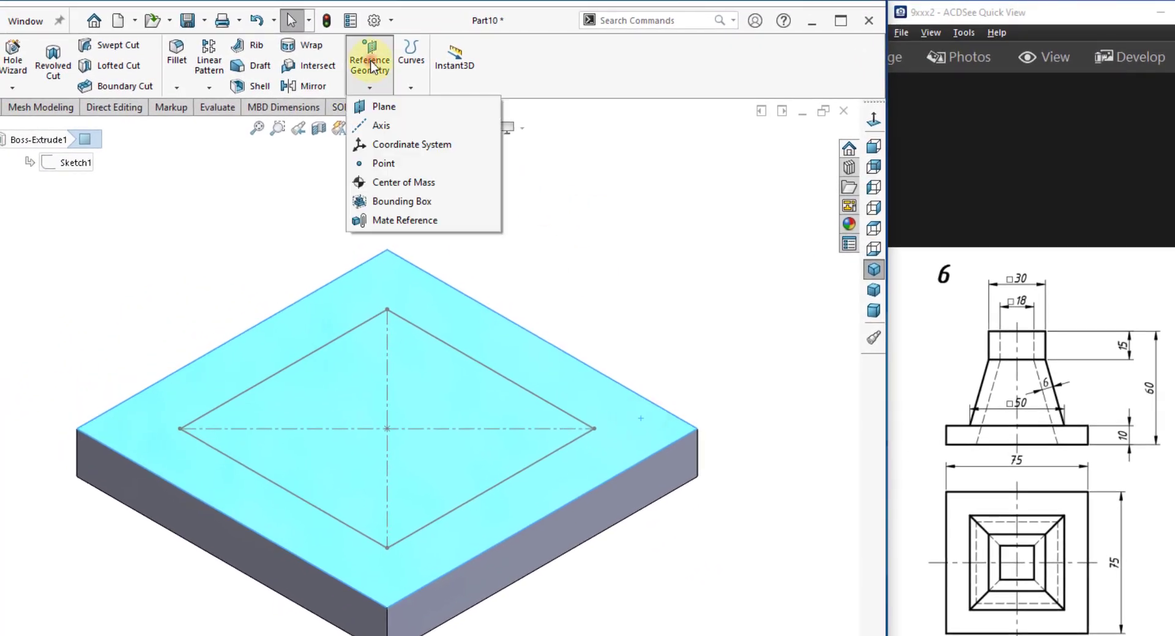
pyautogui.click(383, 108)
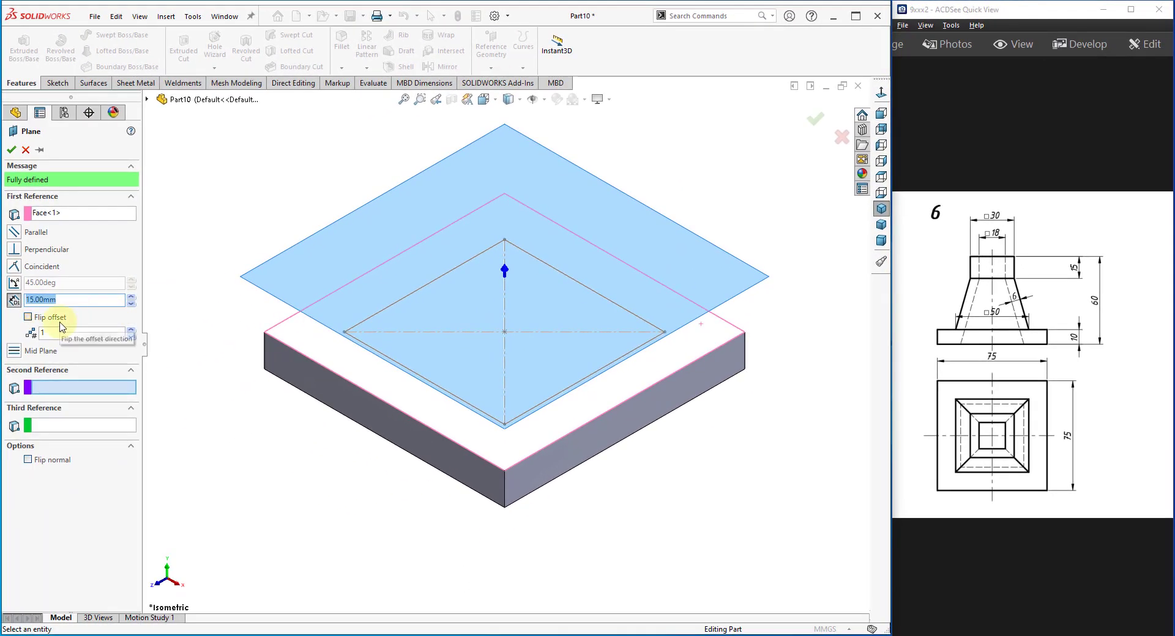
pyautogui.write('35')
pyautogui.press('Return')
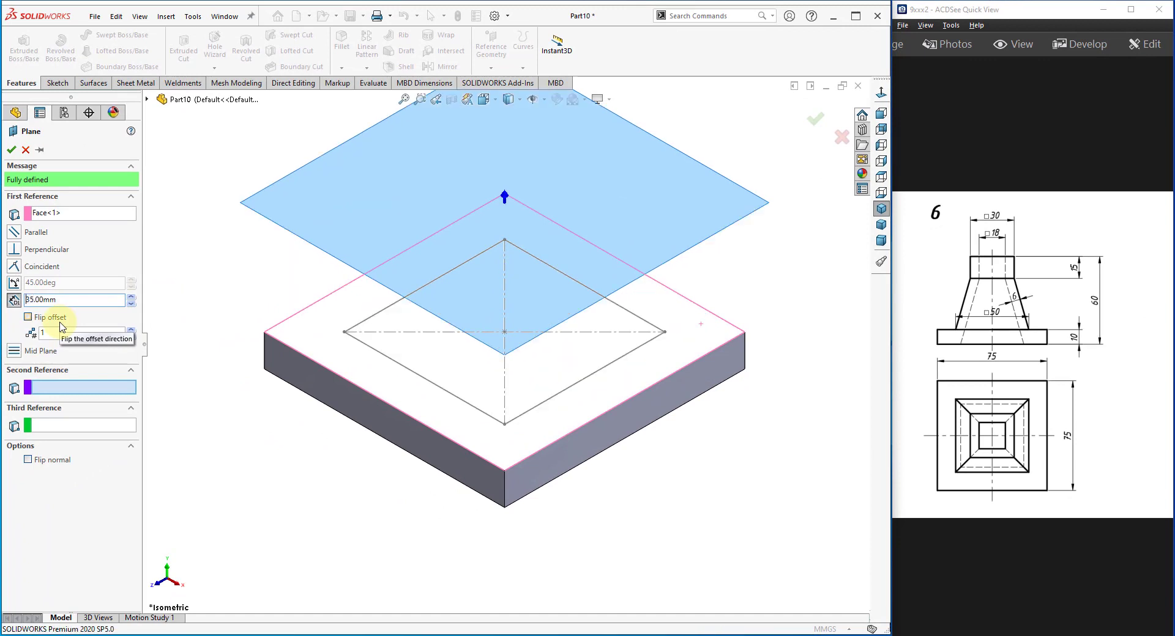
pyautogui.click(10, 152)
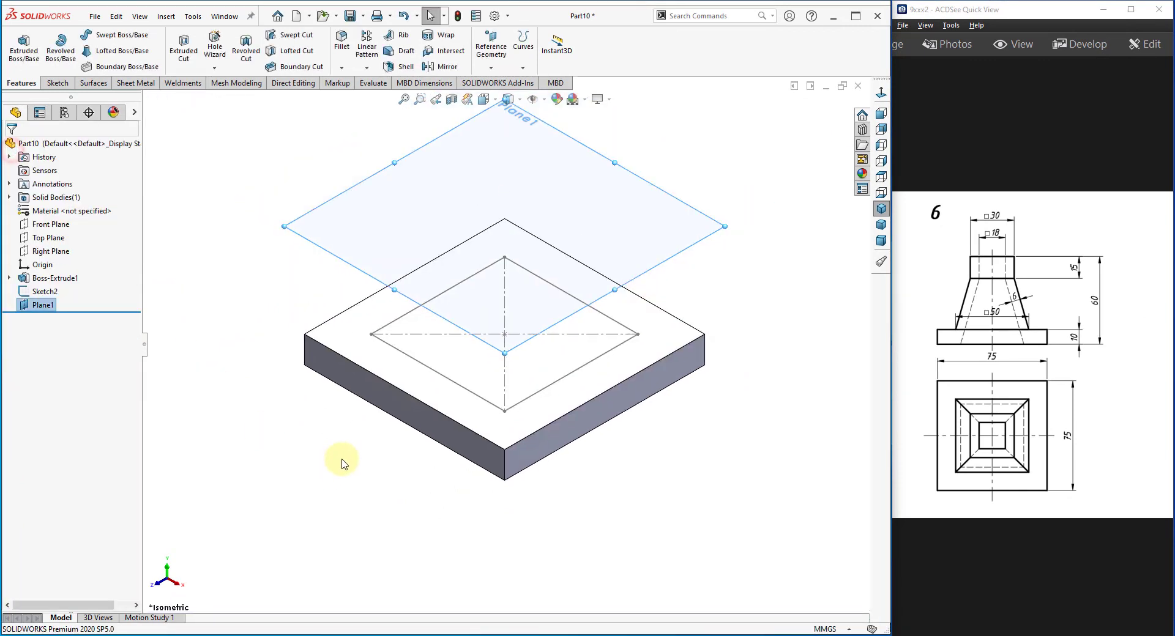
pyautogui.click(481, 206)
# Start a sketch on Plane1 and draw a center rectangle
pyautogui.click(534, 152)
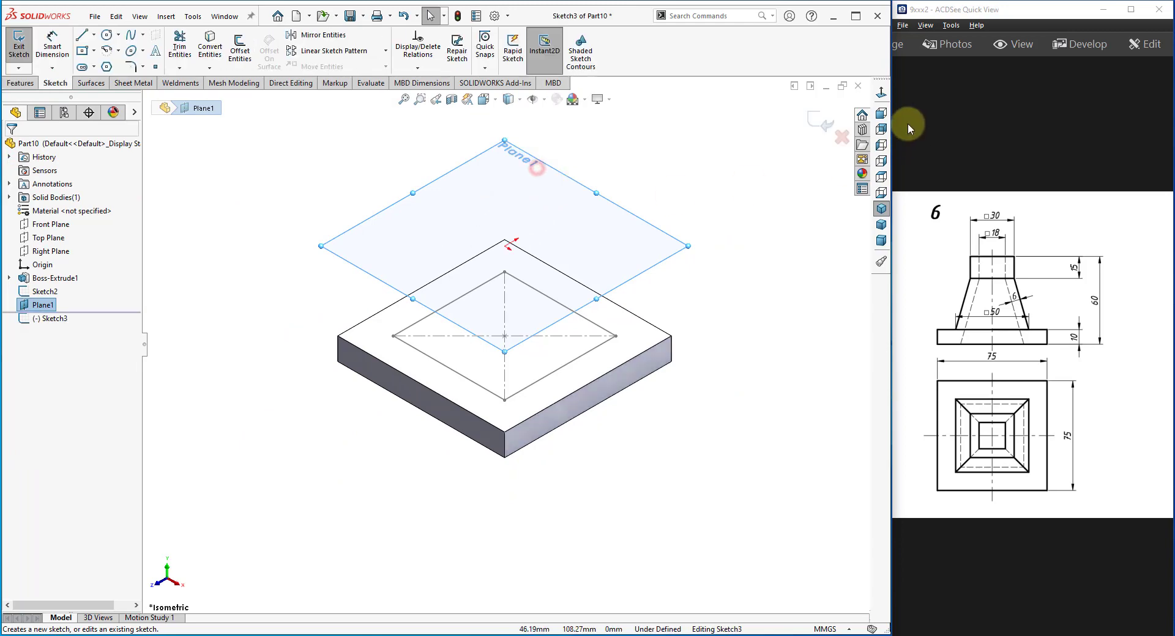
pyautogui.click(881, 92)
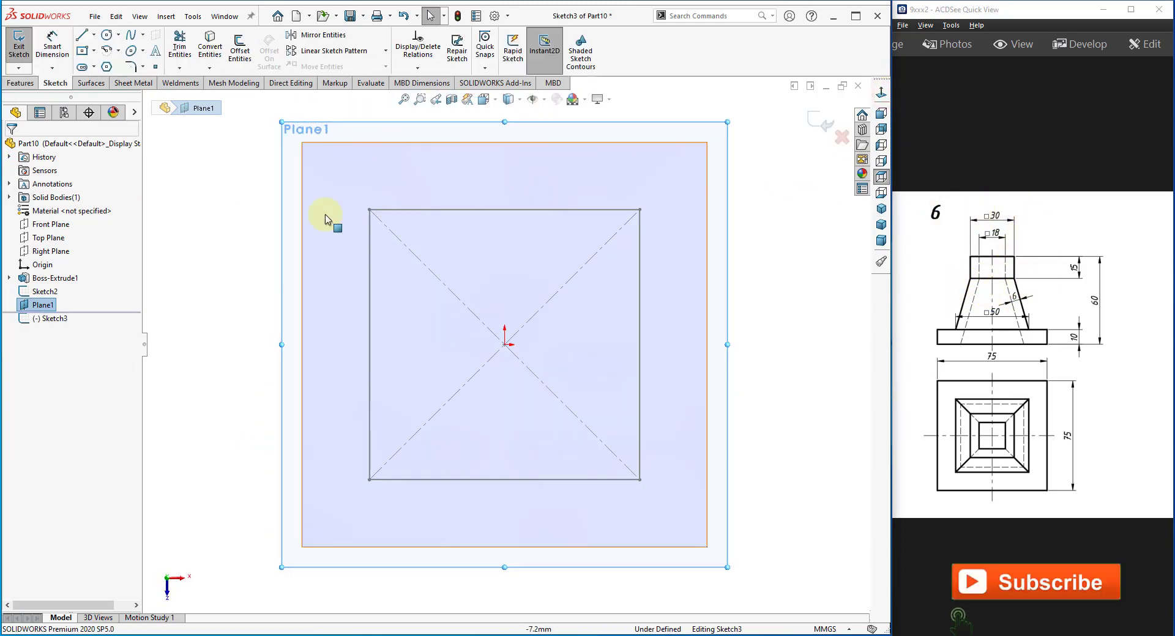
pyautogui.click(83, 51)
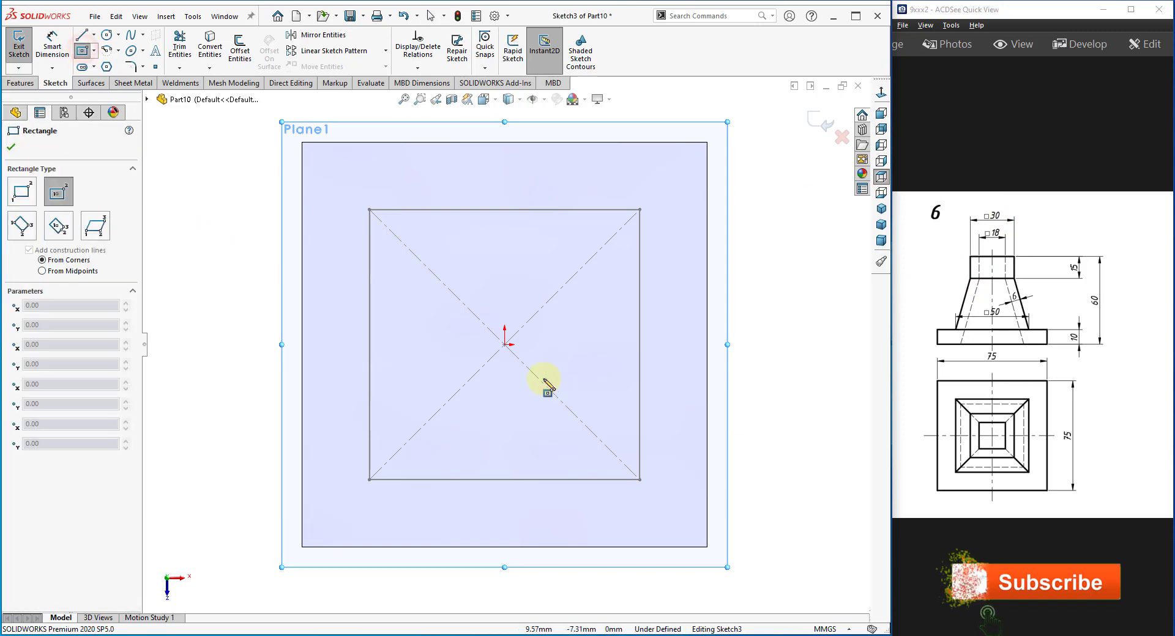
pyautogui.click(556, 432)
pyautogui.rightClick(241, 288)
pyautogui.click(245, 291)
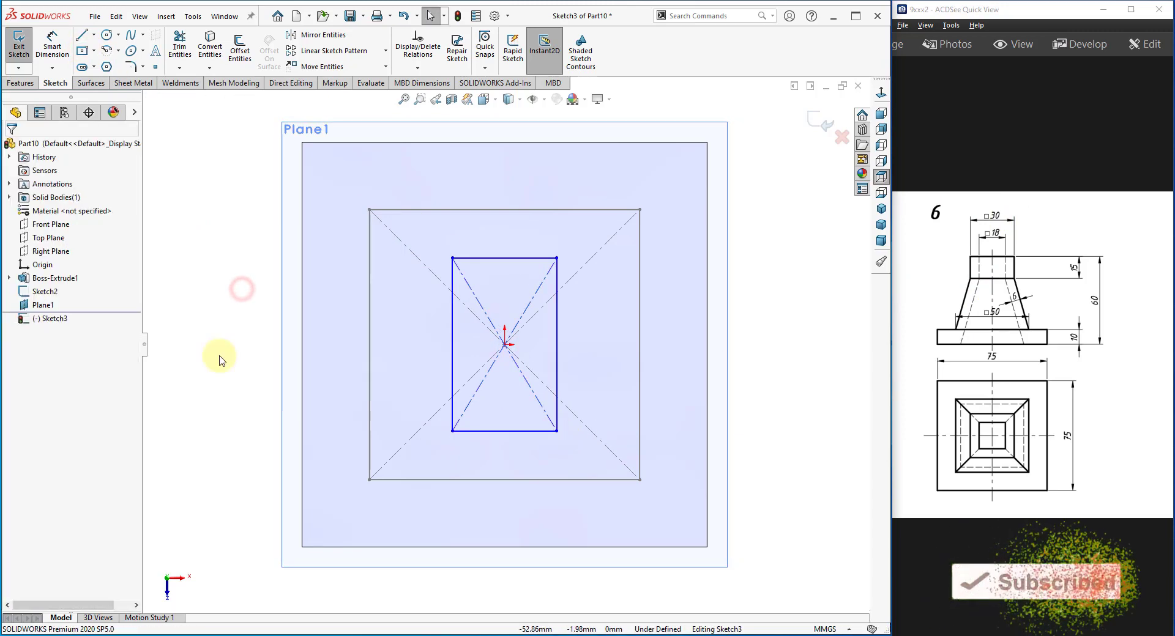
# Add an Equal relation to two sides and centre the square's diagonals on the origin
pyautogui.keyDown('ctrl'); pyautogui.click(524, 432); pyautogui.keyUp('ctrl')
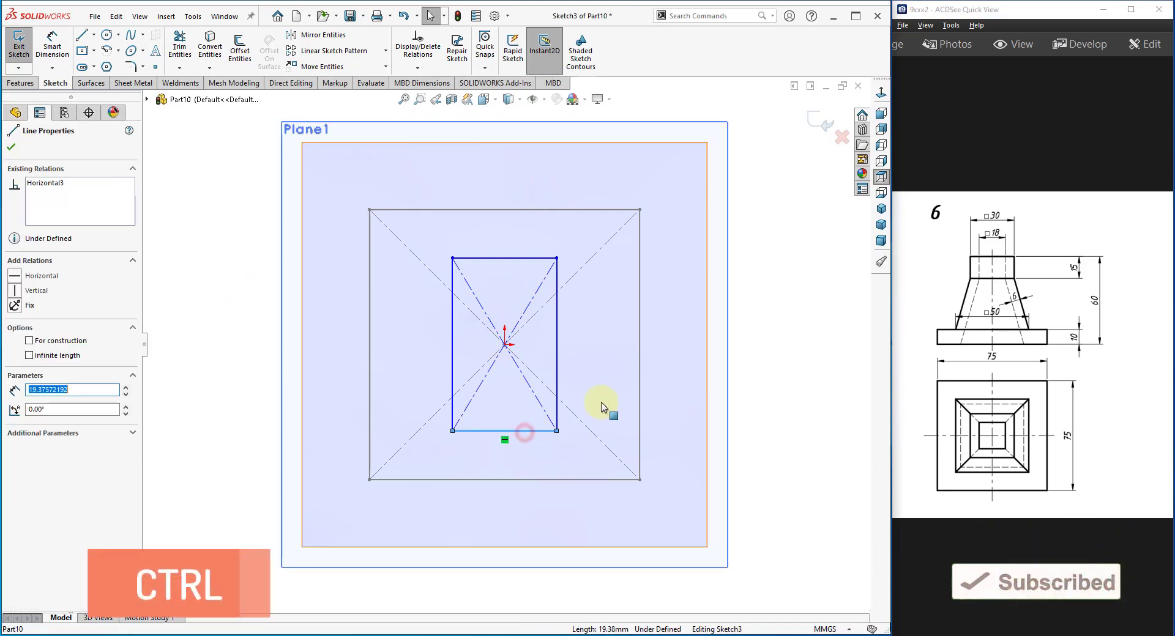
pyautogui.keyDown('ctrl'); pyautogui.click(556, 365); pyautogui.keyUp('ctrl')
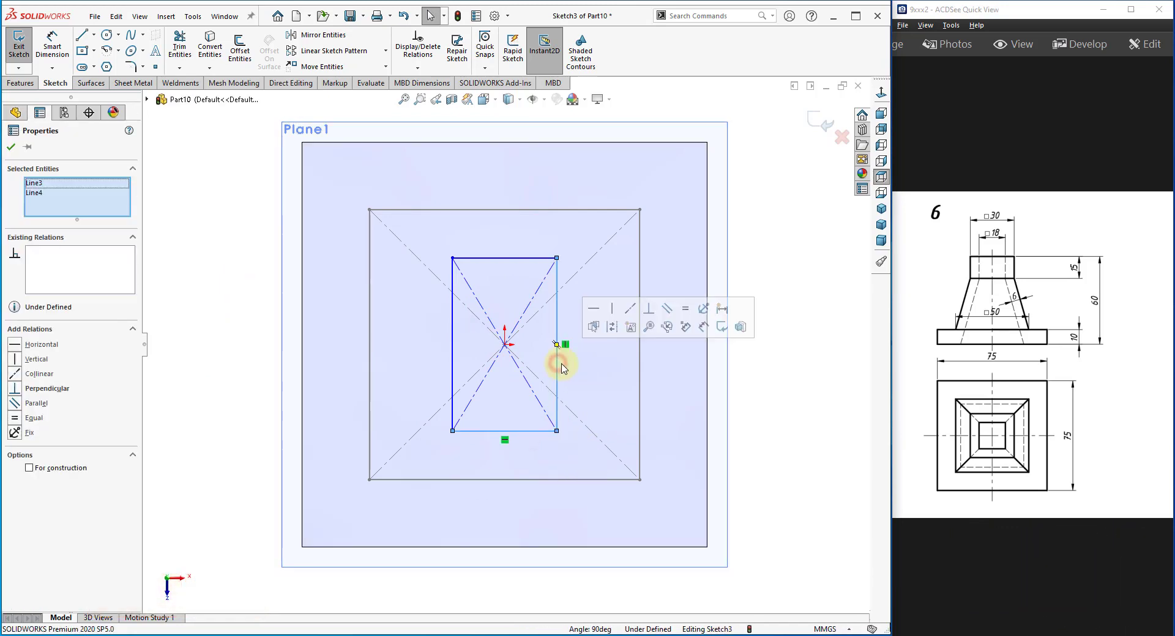
pyautogui.click(687, 309)
pyautogui.click(807, 456)
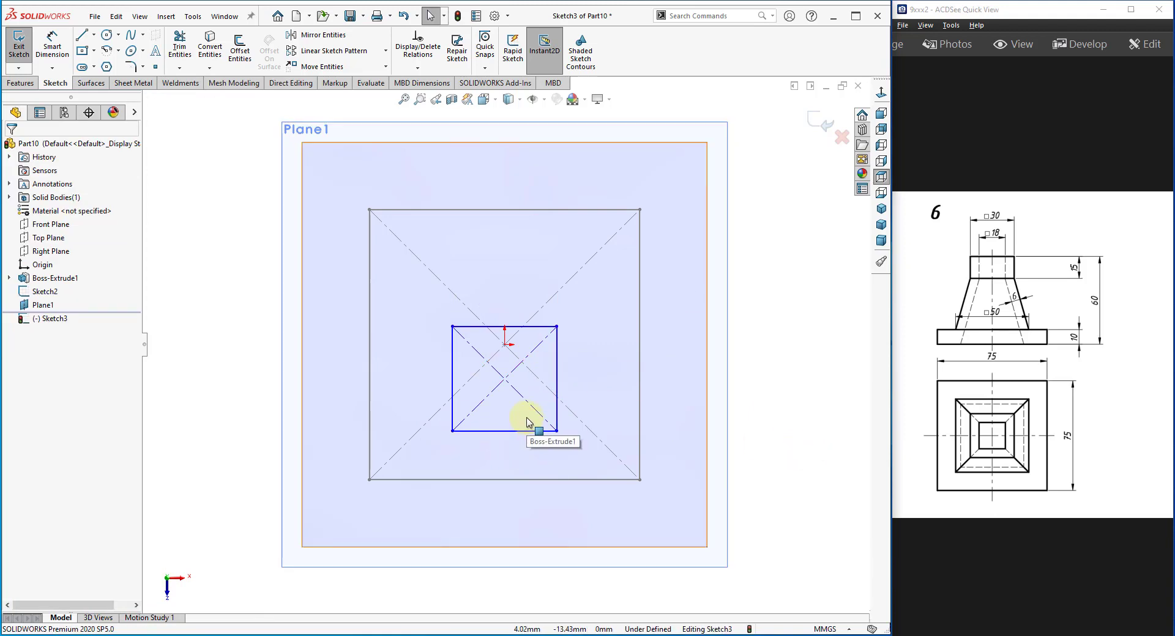
pyautogui.scroll(-1, 508, 413)
pyautogui.scroll(-1, 507, 411)
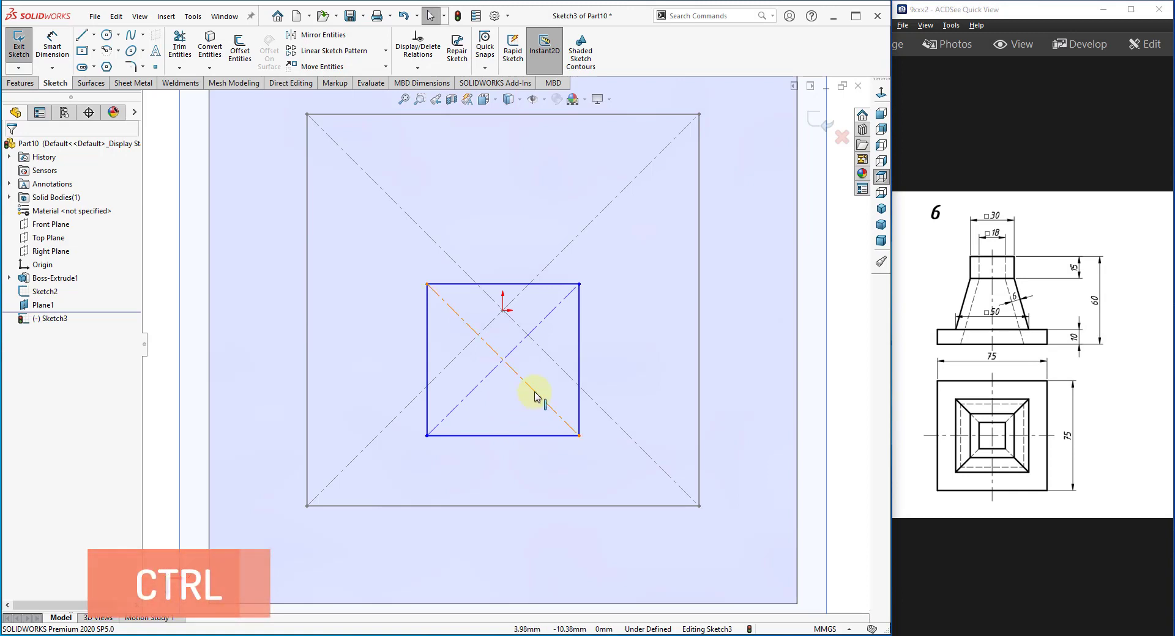
pyautogui.keyDown('ctrl'); pyautogui.click(534, 396); pyautogui.keyUp('ctrl')
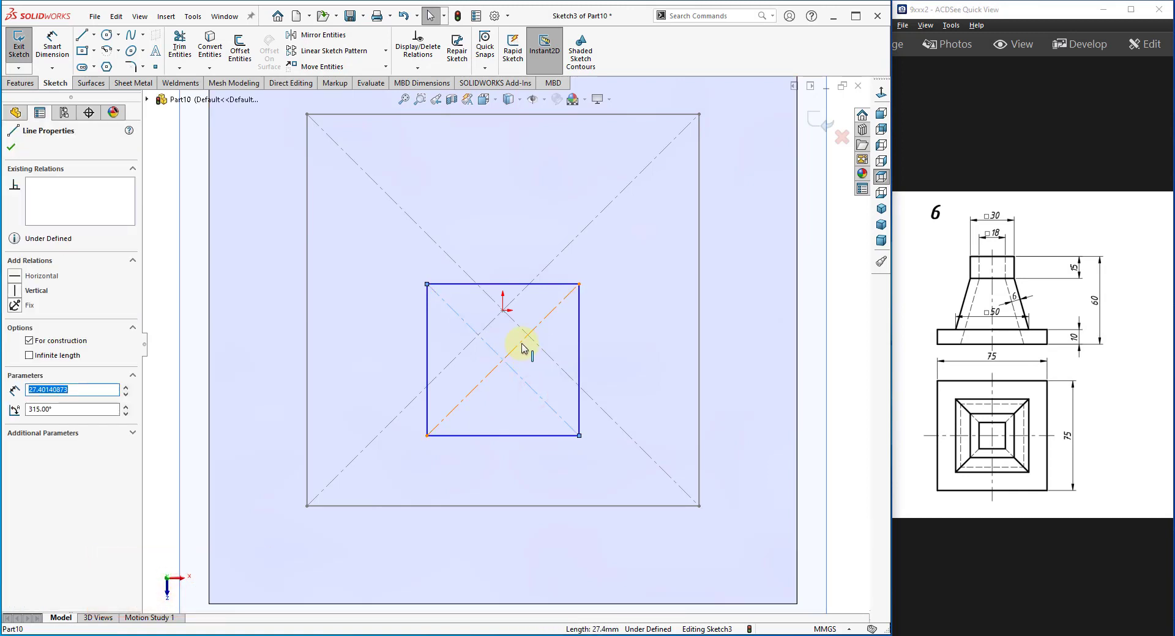
pyautogui.keyDown('ctrl'); pyautogui.click(522, 348); pyautogui.keyUp('ctrl')
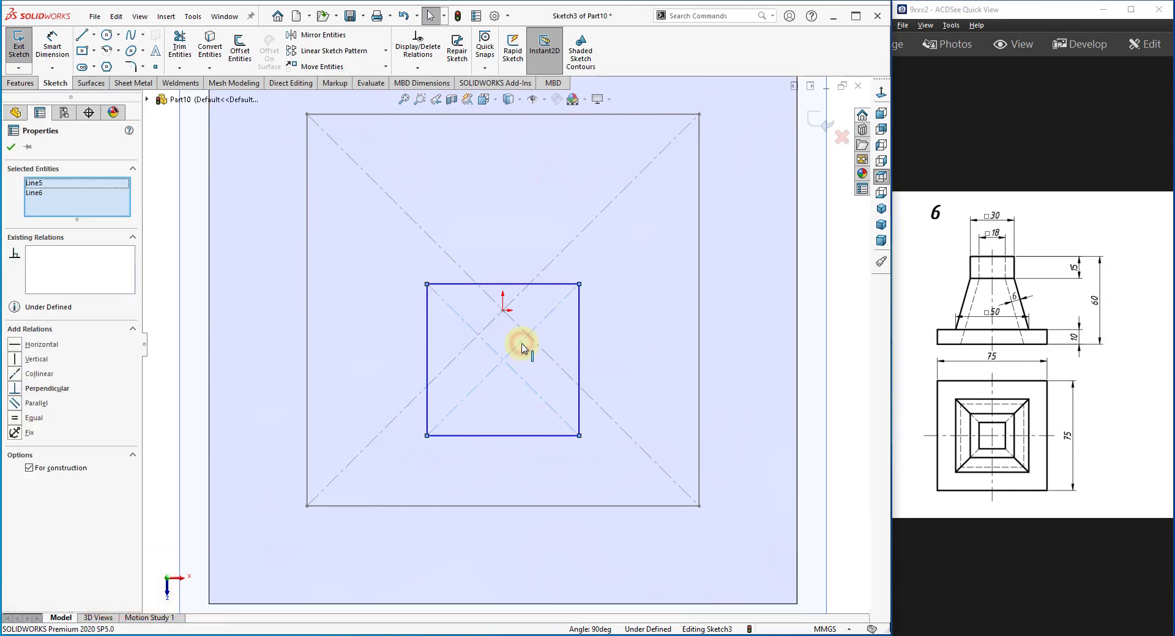
pyautogui.keyDown('ctrl'); pyautogui.click(503, 310); pyautogui.keyUp('ctrl')
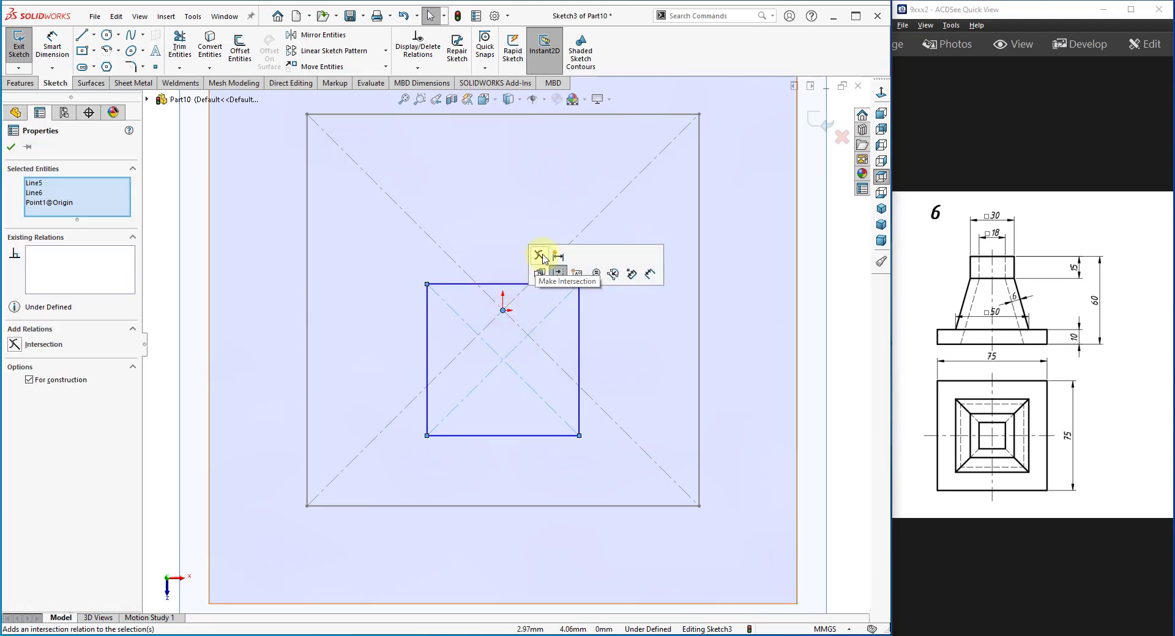
pyautogui.click(541, 256)
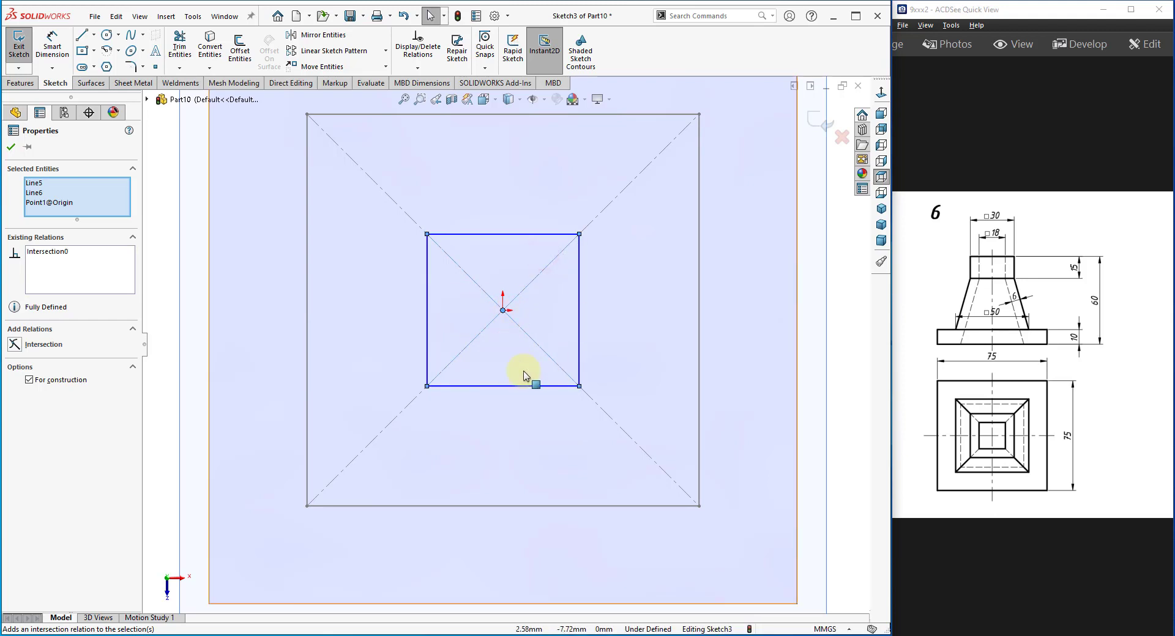
pyautogui.press('f')
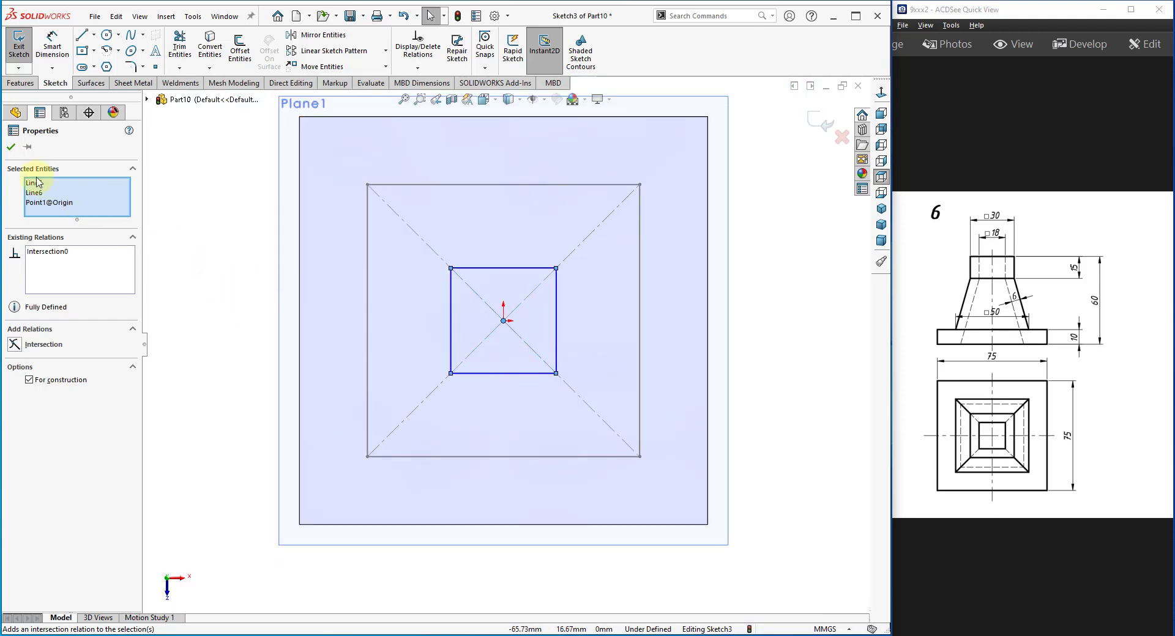
pyautogui.click(11, 147)
# Dimension the square's top edge to 30 mm and return to isometric view
pyautogui.click(52, 46)
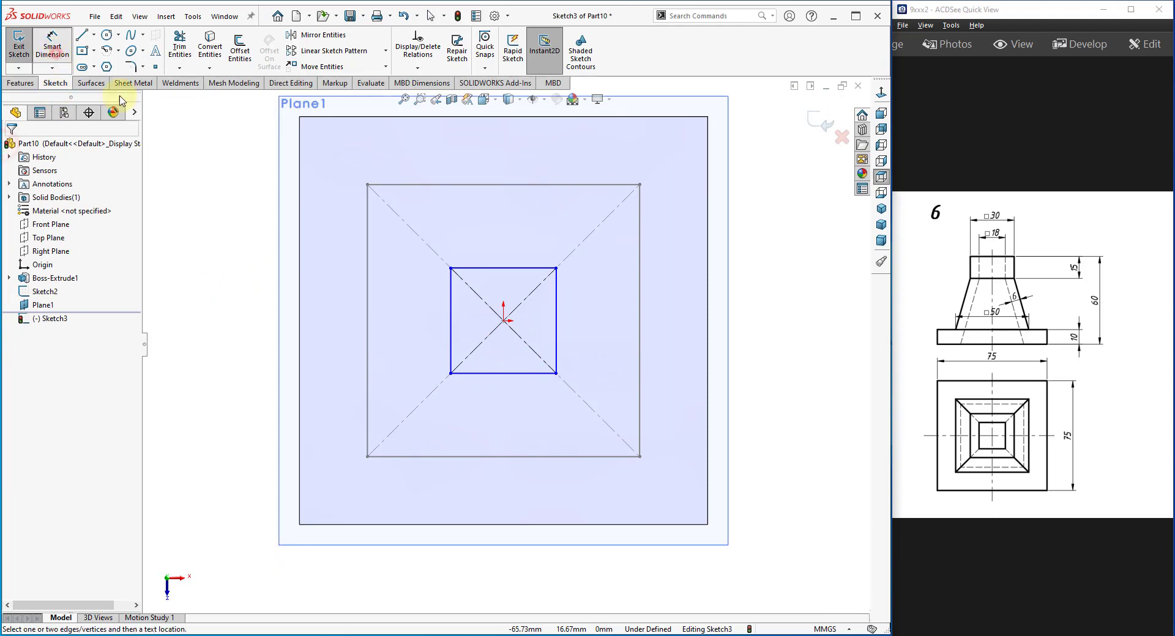
pyautogui.click(514, 268)
pyautogui.click(506, 232)
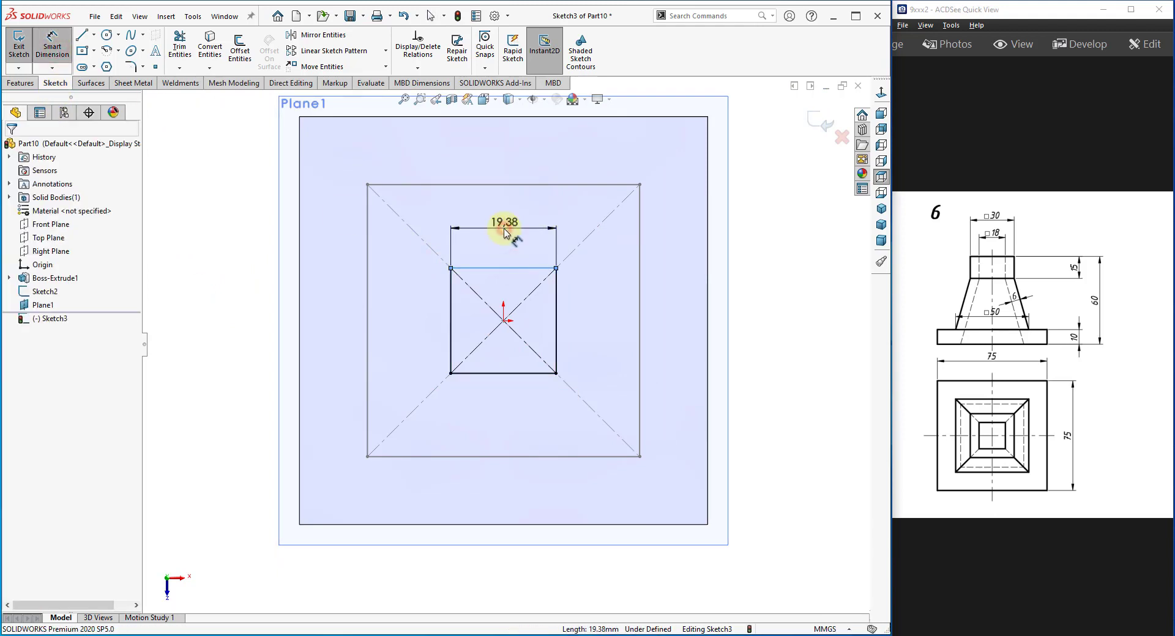
pyautogui.write('30')
pyautogui.press('Return')
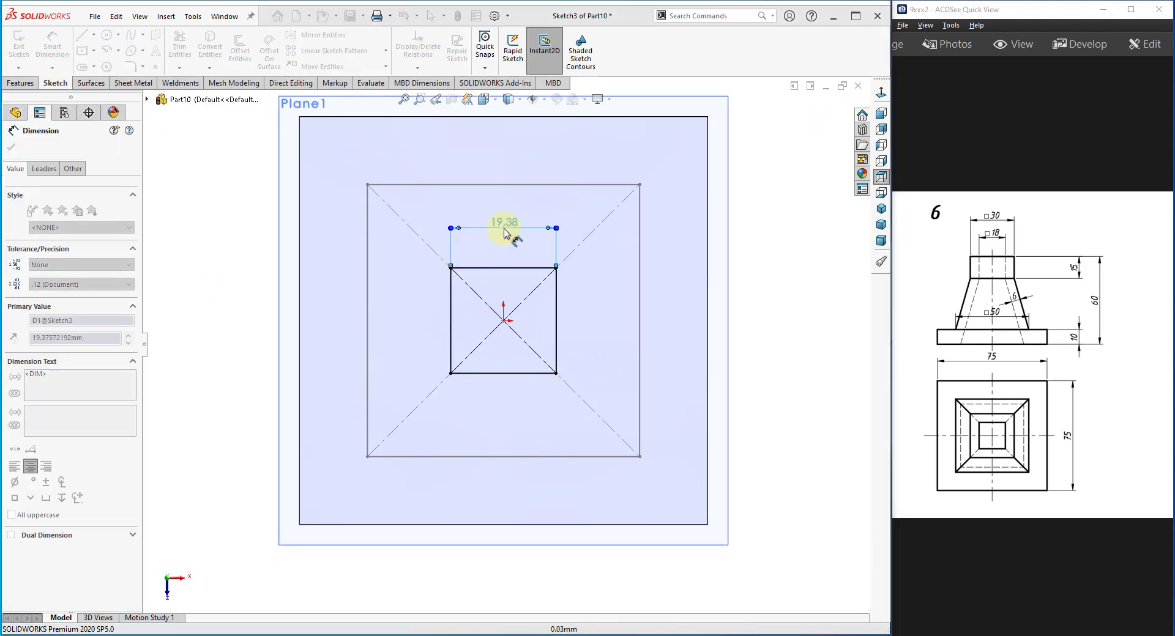
pyautogui.rightClick(764, 252)
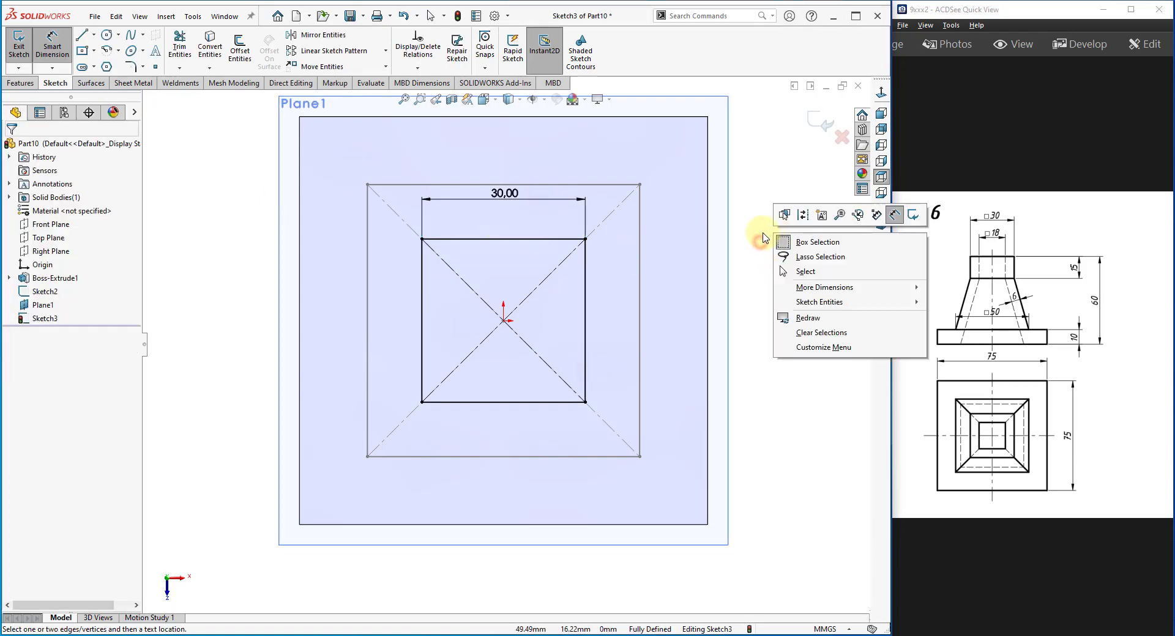
pyautogui.click(786, 271)
pyautogui.click(881, 209)
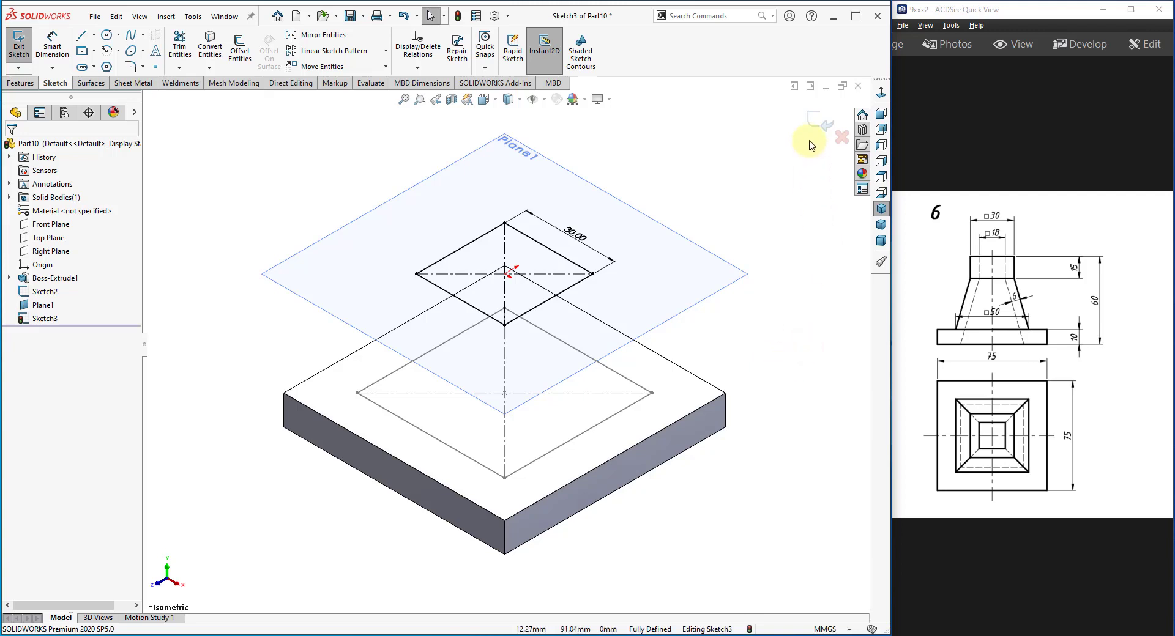
# Exit Sketch3 and hide Plane1
pyautogui.click(817, 121)
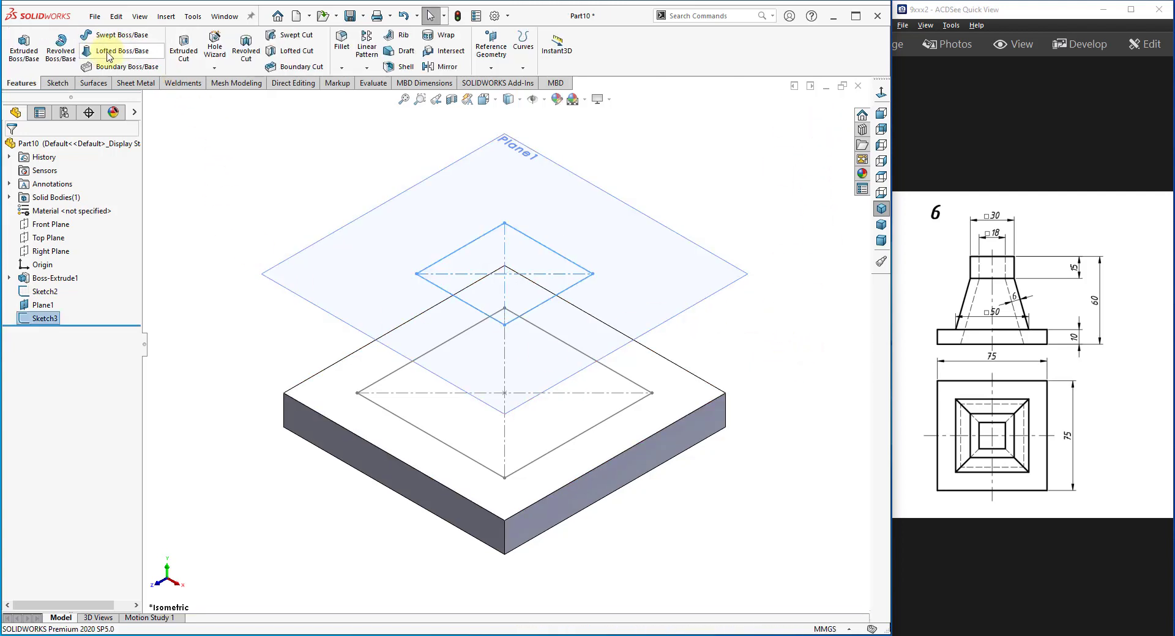
pyautogui.click(241, 126)
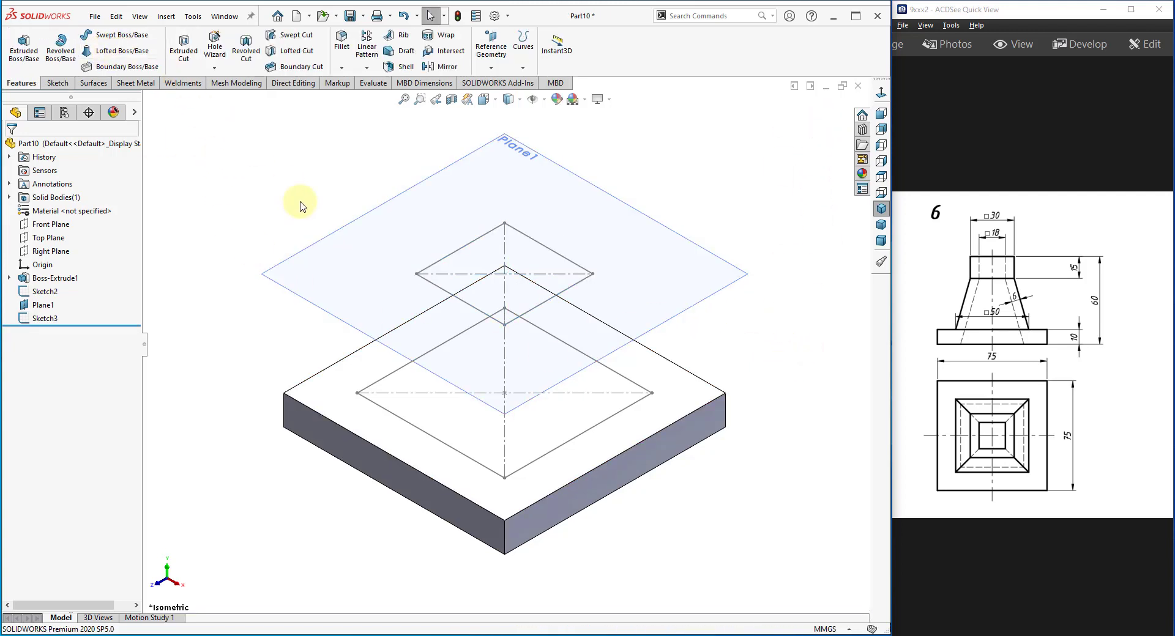
pyautogui.click(692, 270)
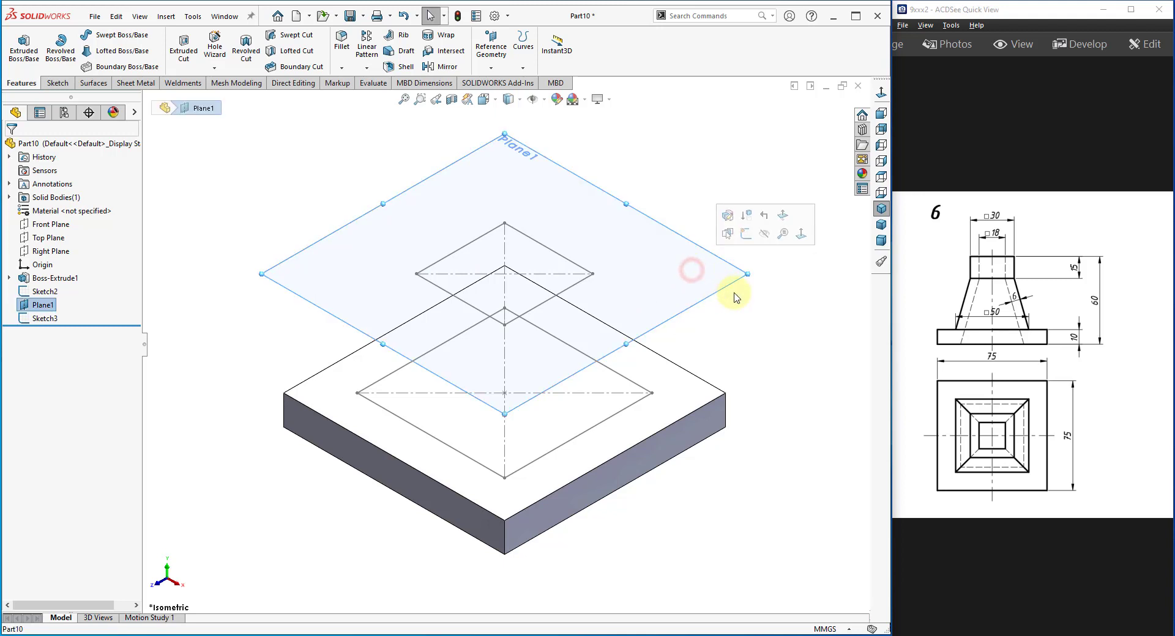
pyautogui.click(764, 234)
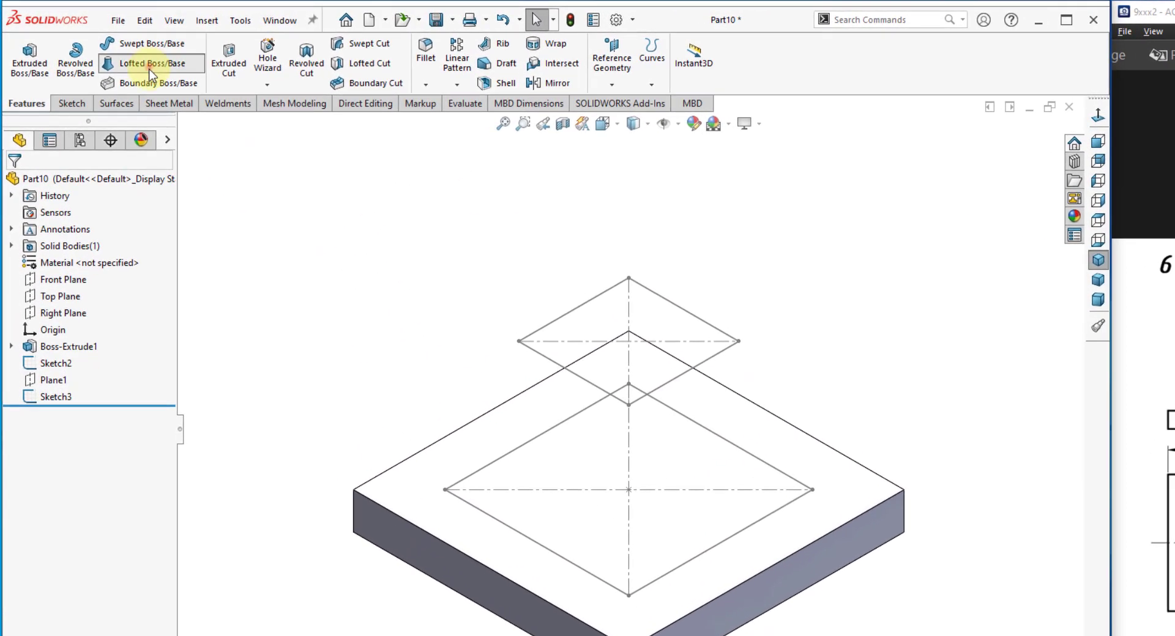
# Loft between the 50 mm lower and 30 mm upper squares to create Loft1
pyautogui.click(121, 51)
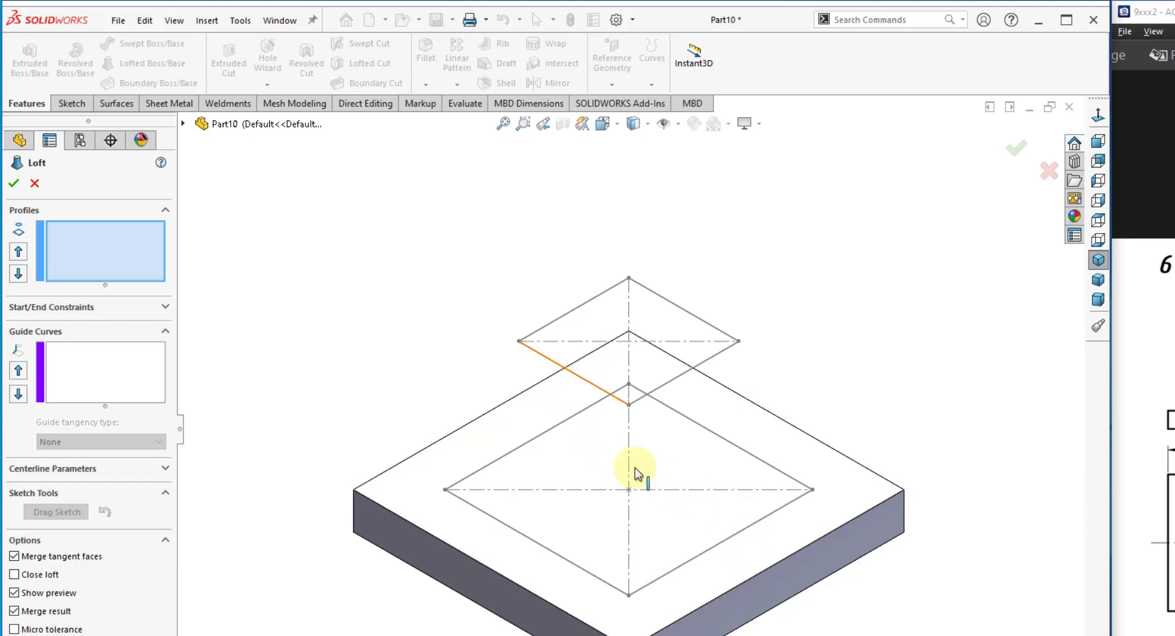
pyautogui.click(812, 490)
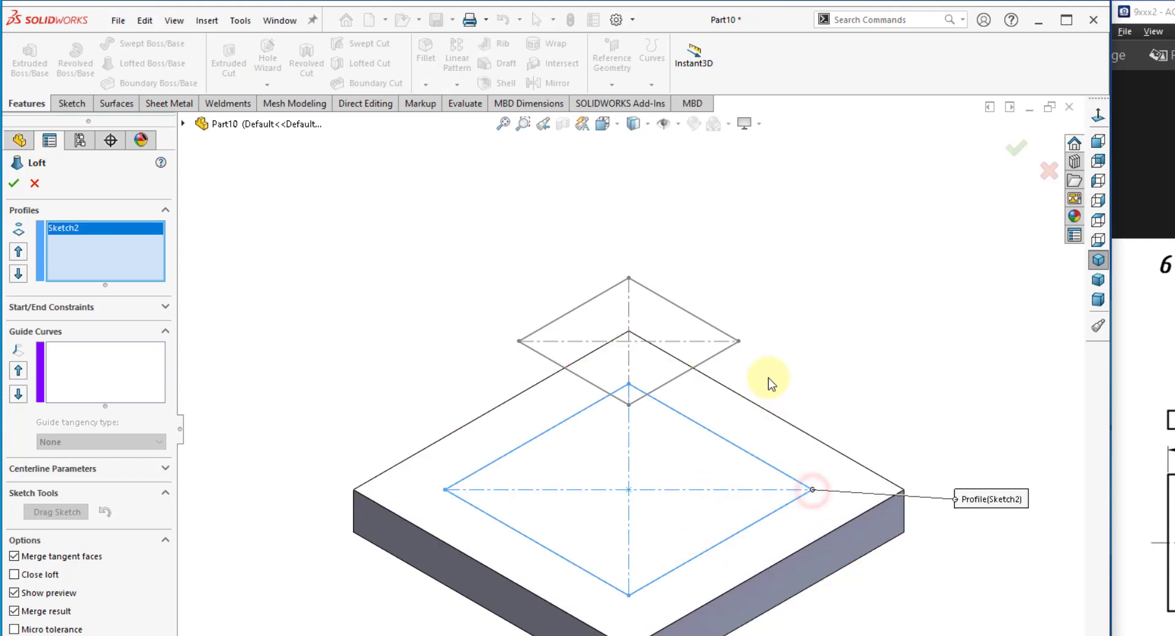
pyautogui.click(738, 341)
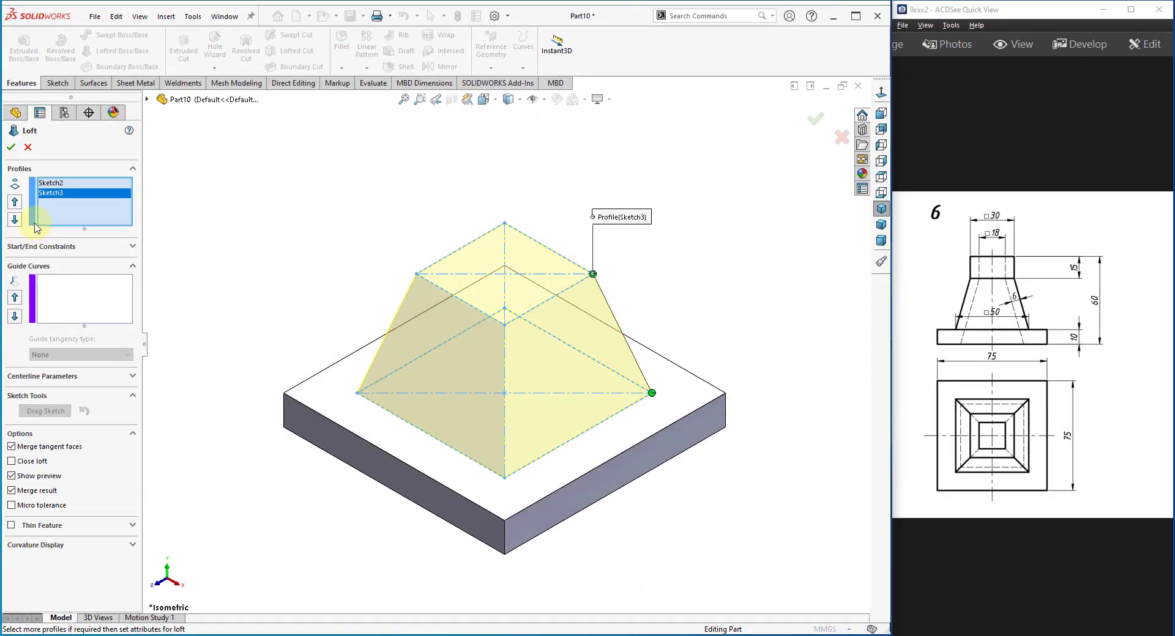
pyautogui.click(9, 148)
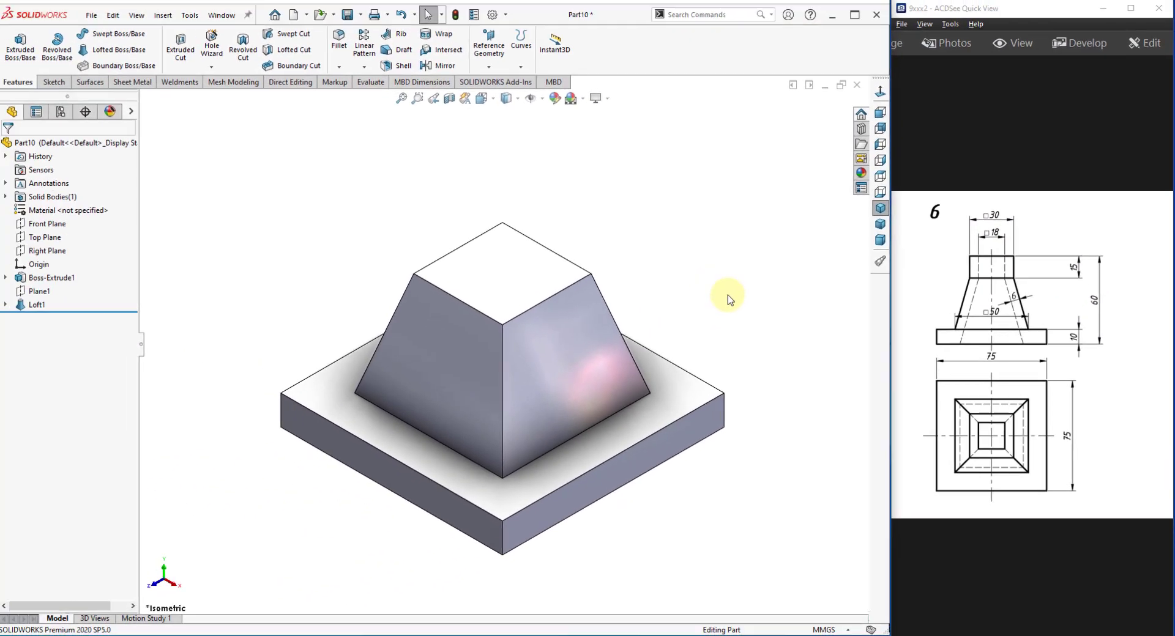
# Convert the frustum's top-face edges into a sketch and extrude it 15 mm upward
pyautogui.click(521, 267)
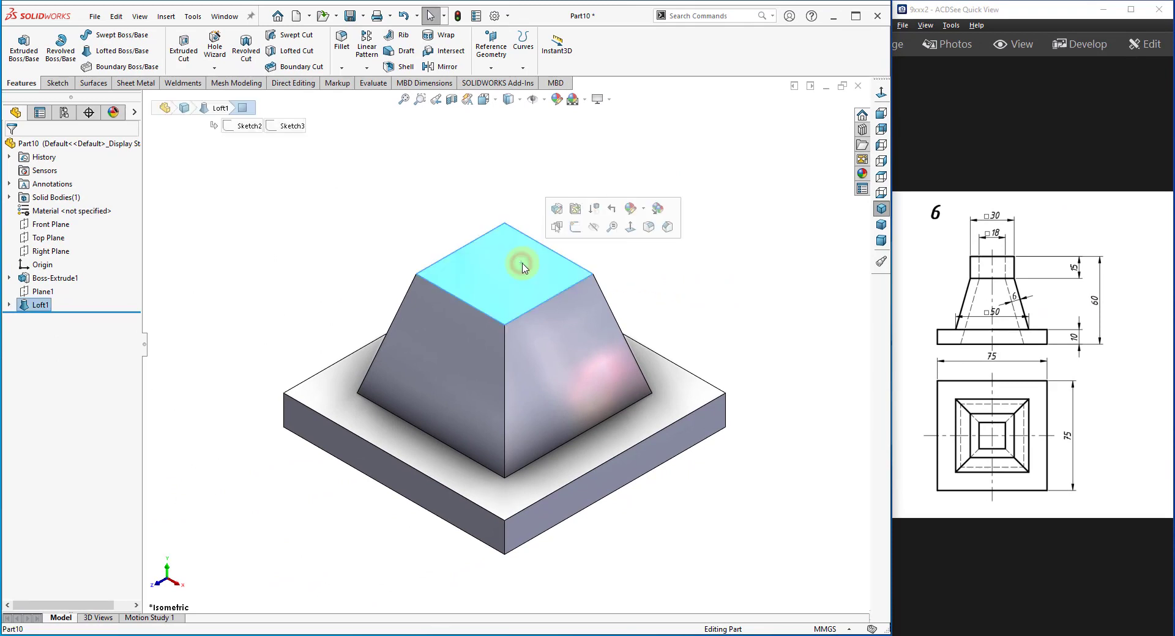
pyautogui.click(579, 227)
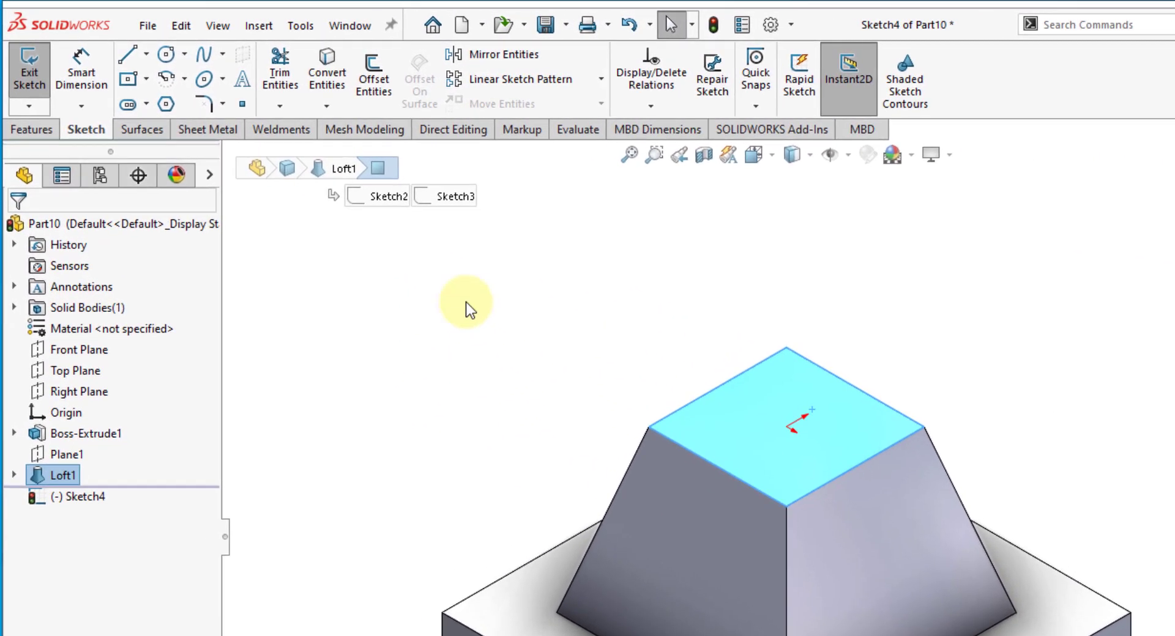
pyautogui.click(320, 60)
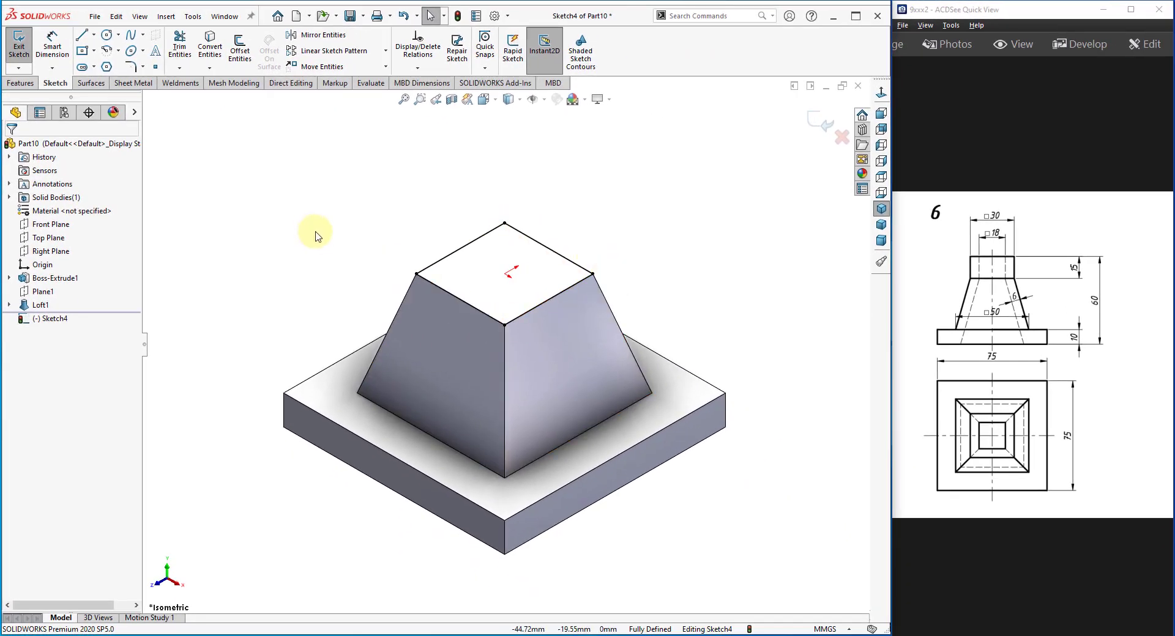
pyautogui.click(20, 83)
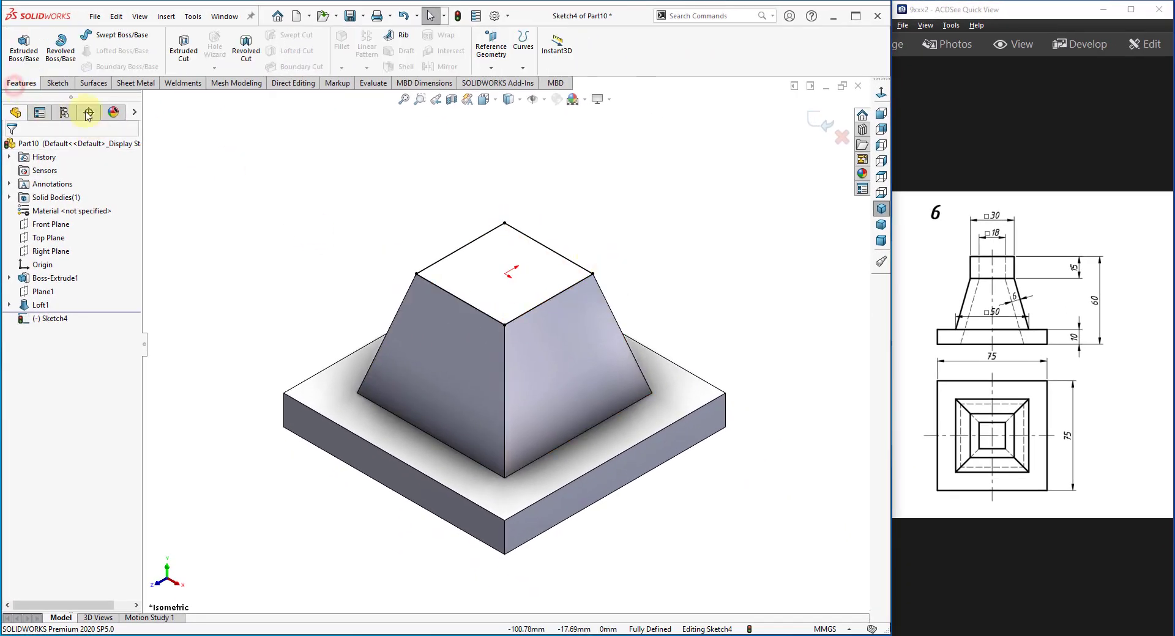
pyautogui.click(23, 46)
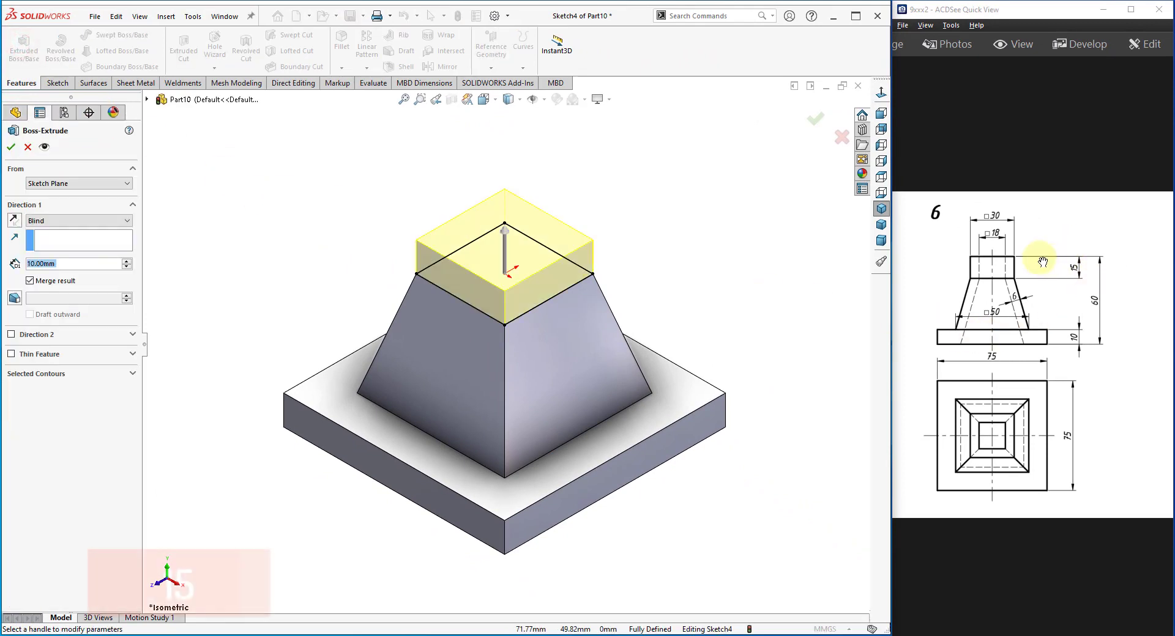
pyautogui.write('15')
pyautogui.press('Return')
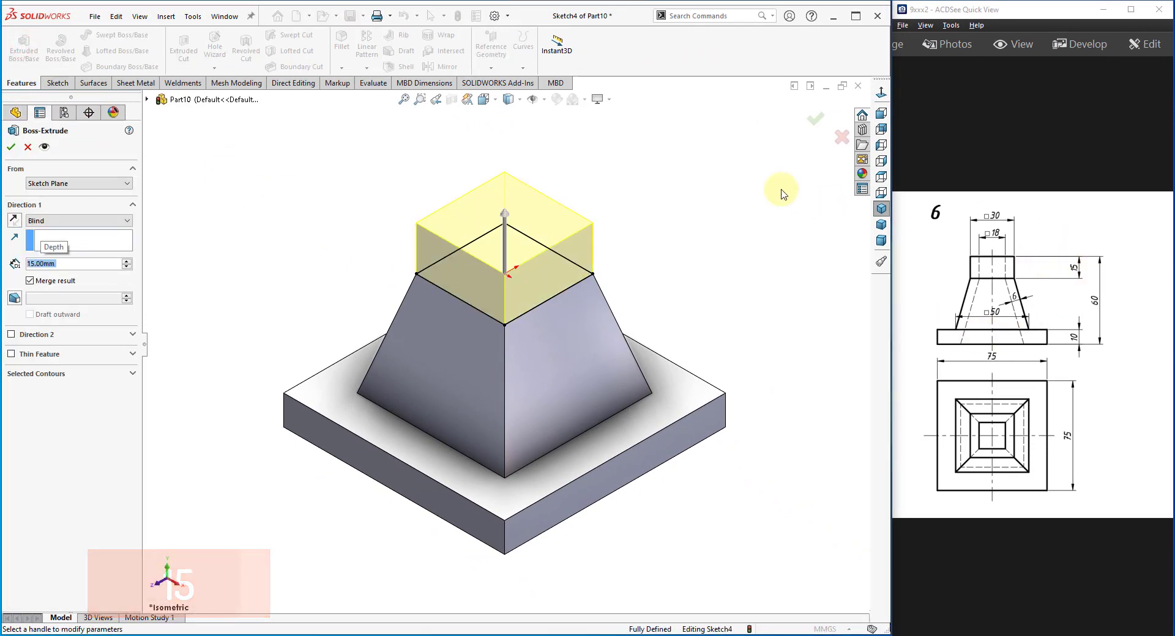
pyautogui.click(9, 148)
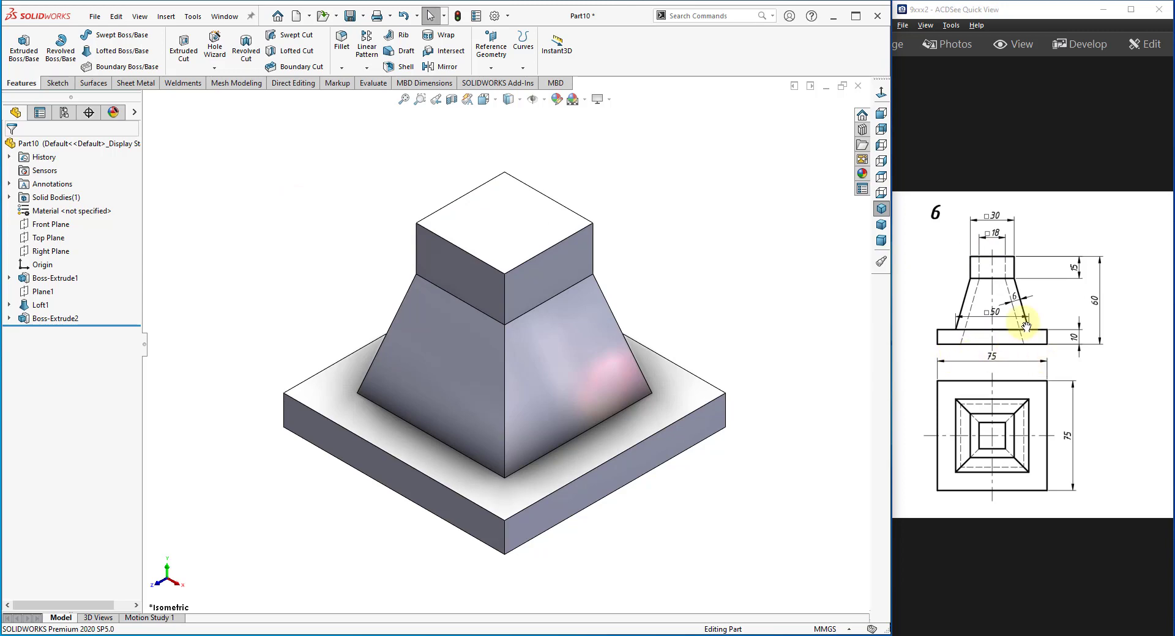
# Start a sketch on the block's top face and draw a center rectangle at the origin
pyautogui.click(520, 212)
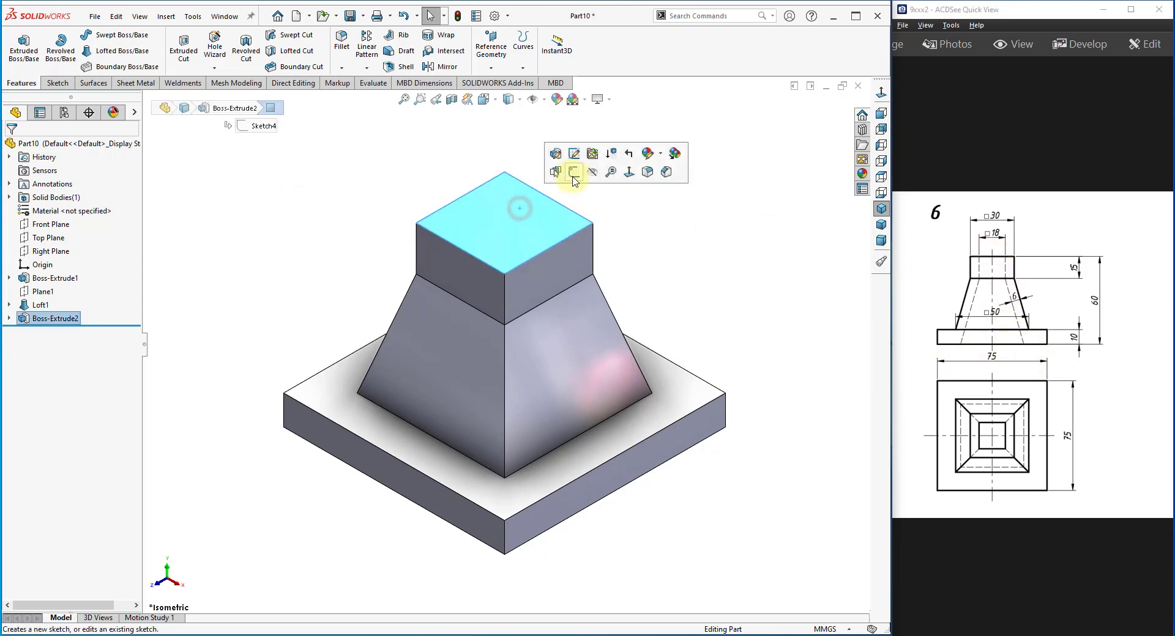
pyautogui.click(573, 169)
pyautogui.click(885, 94)
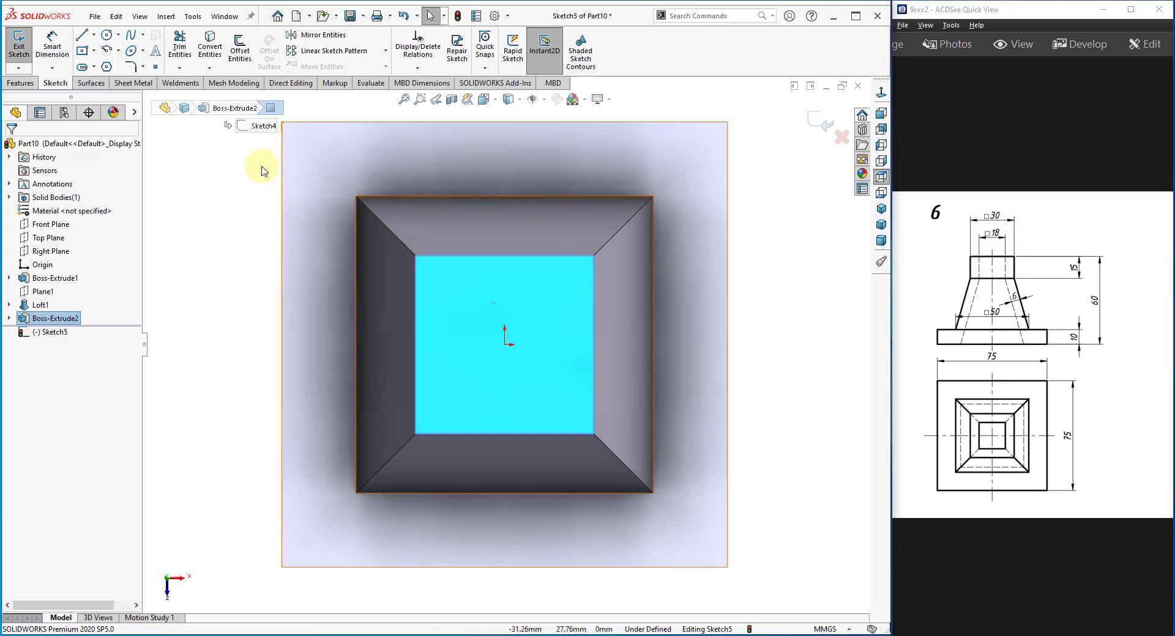
pyautogui.click(80, 52)
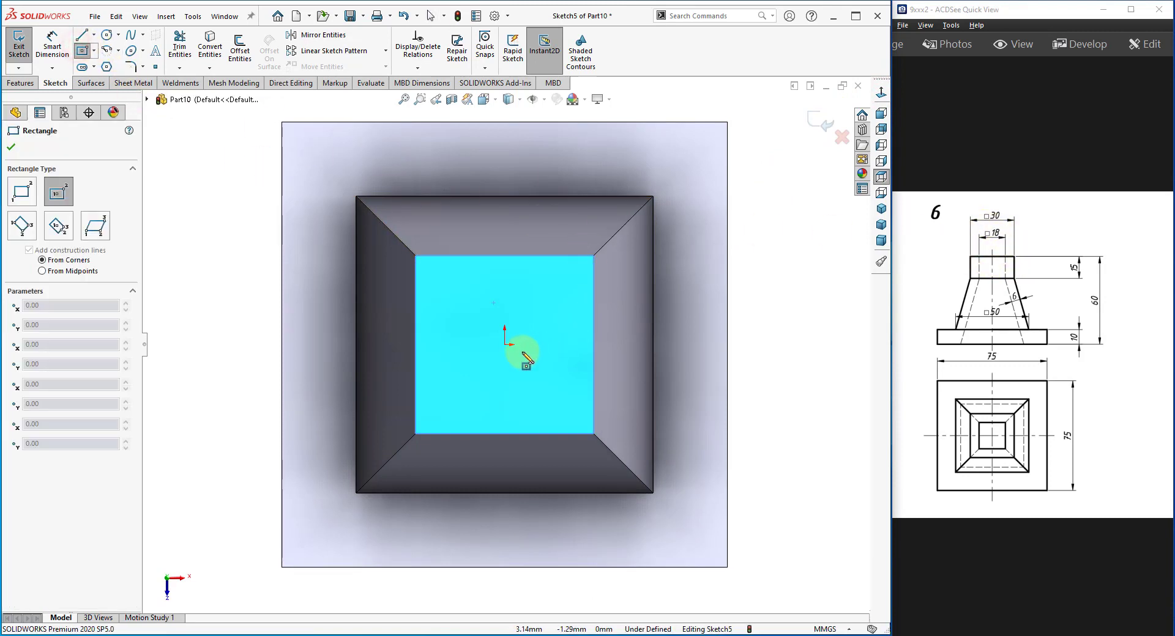
pyautogui.click(504, 345)
pyautogui.click(568, 403)
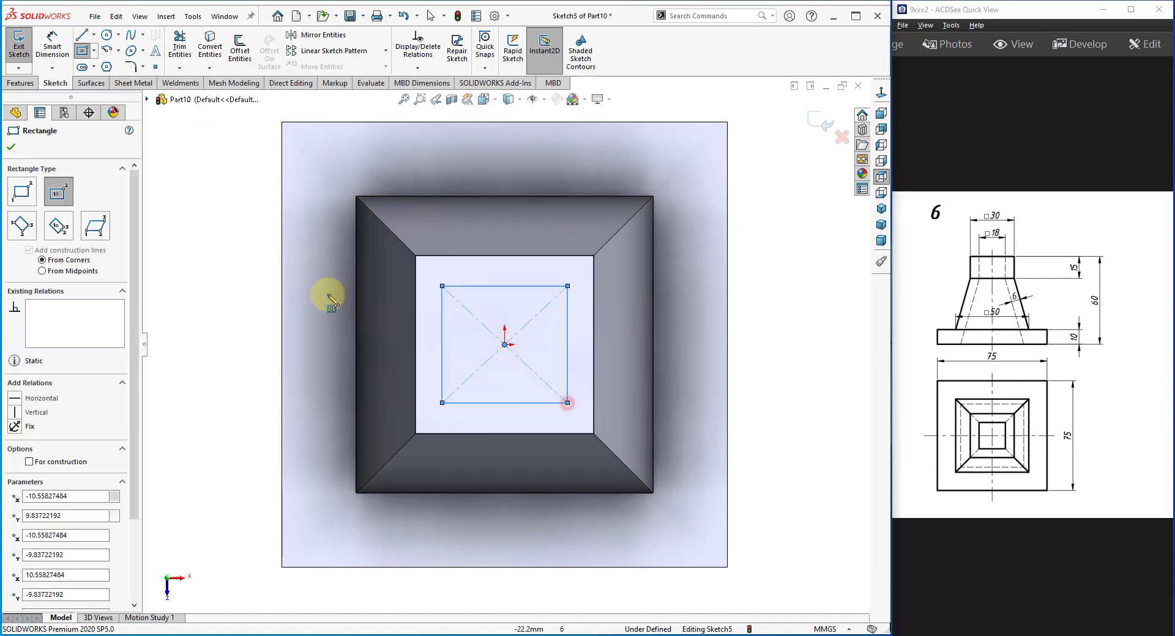
pyautogui.rightClick(216, 252)
pyautogui.click(245, 259)
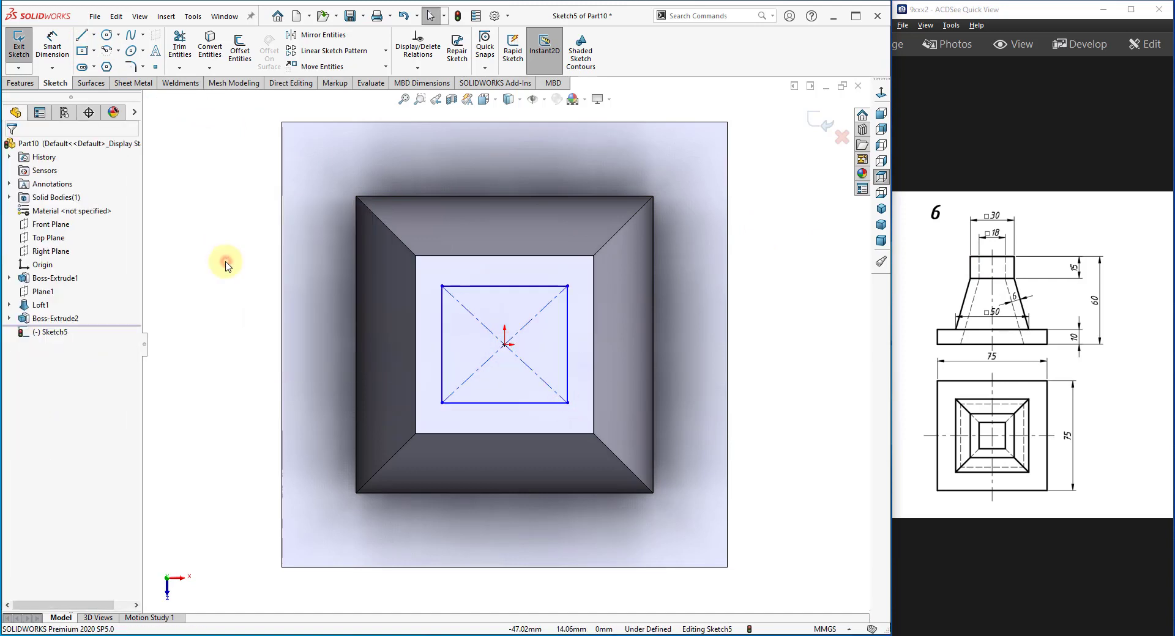
# Make it an 18 mm square with an Equal relation and dimension, then view isometric
pyautogui.click(551, 403)
pyautogui.keyDown('ctrl'); pyautogui.click(567, 364); pyautogui.keyUp('ctrl')
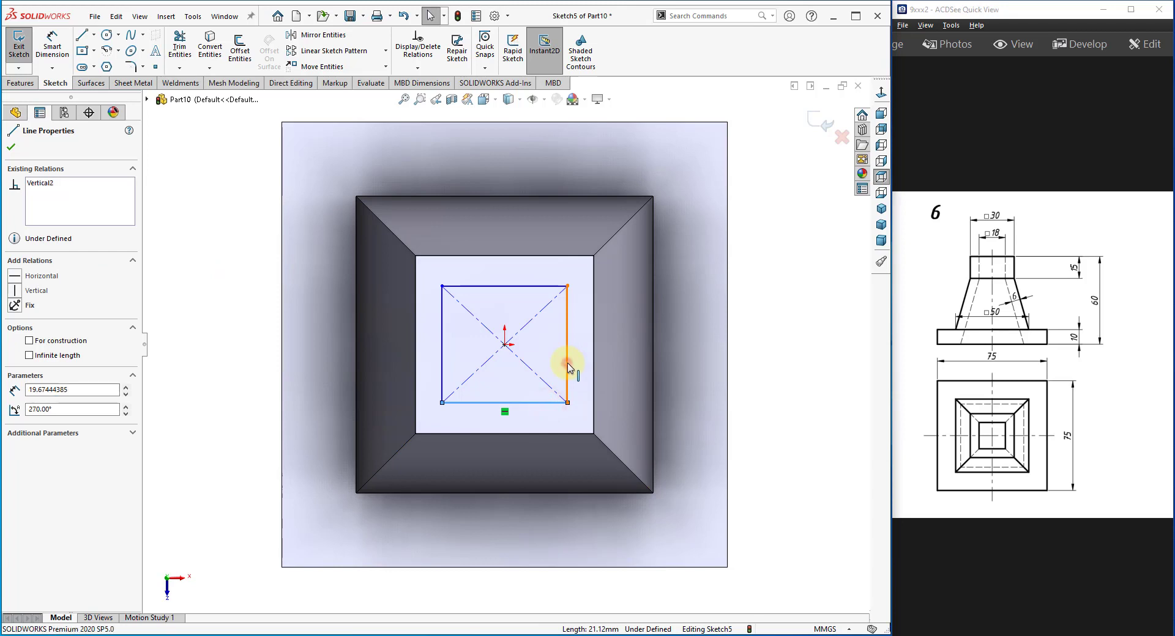
pyautogui.click(695, 309)
pyautogui.click(780, 433)
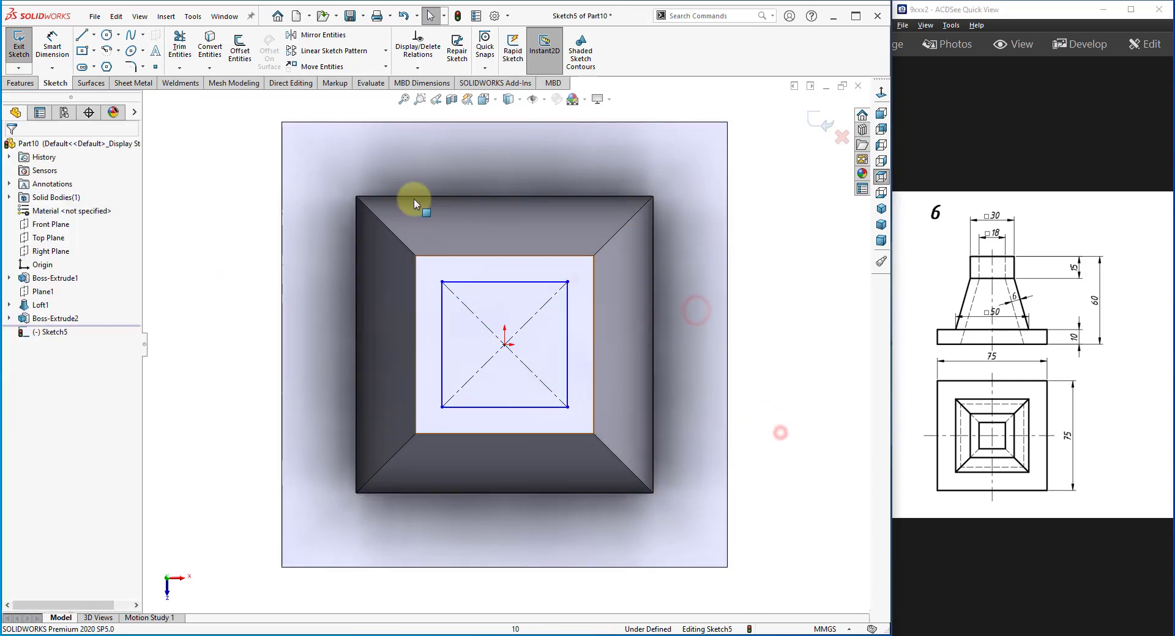
pyautogui.click(60, 56)
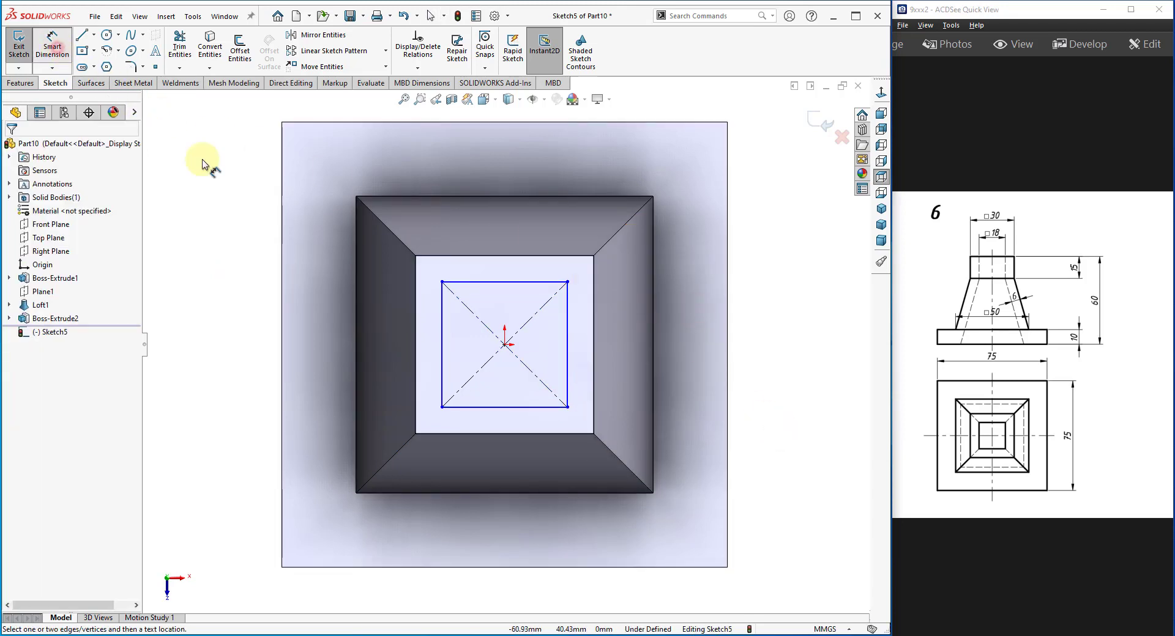
pyautogui.click(531, 282)
pyautogui.click(495, 176)
pyautogui.write('18')
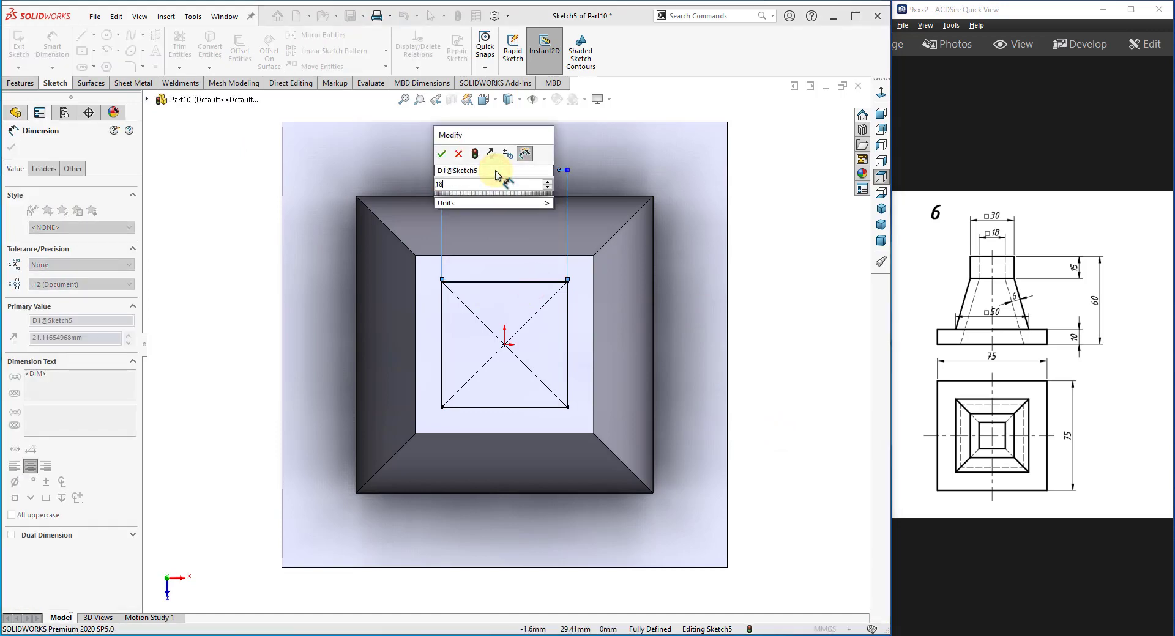
pyautogui.press('Return')
pyautogui.rightClick(789, 236)
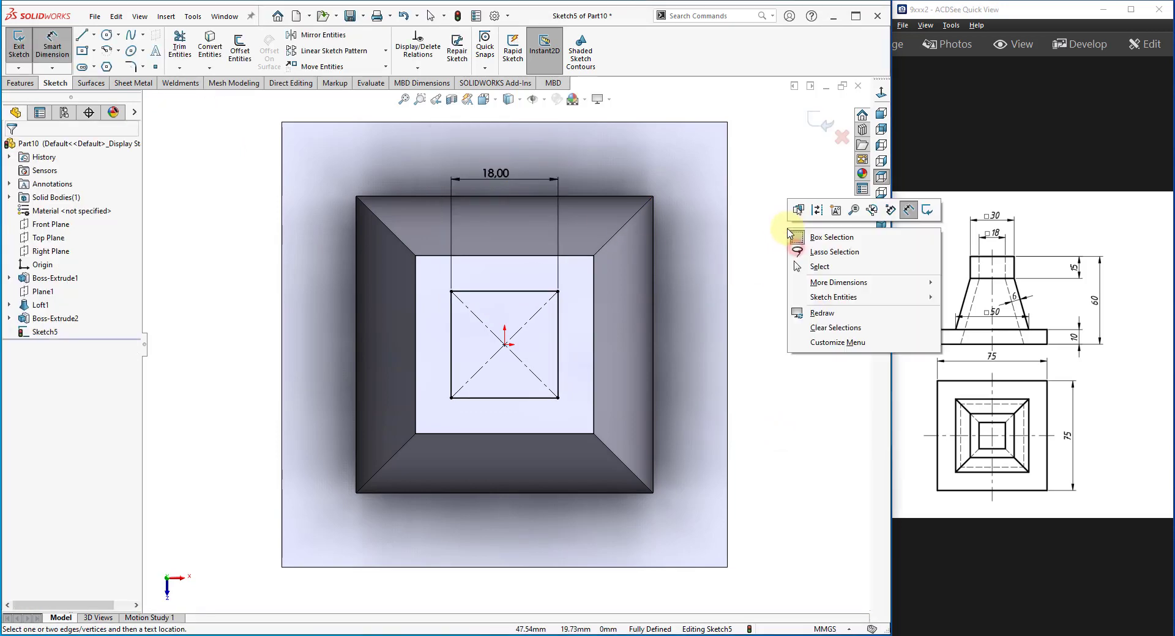
pyautogui.click(811, 268)
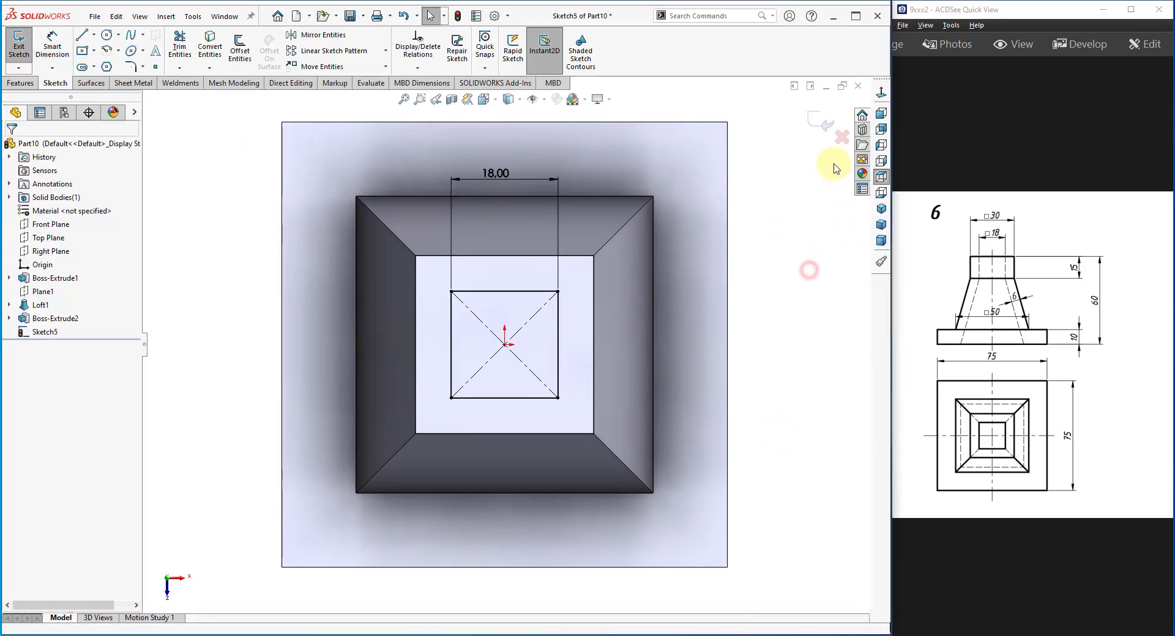
pyautogui.click(881, 208)
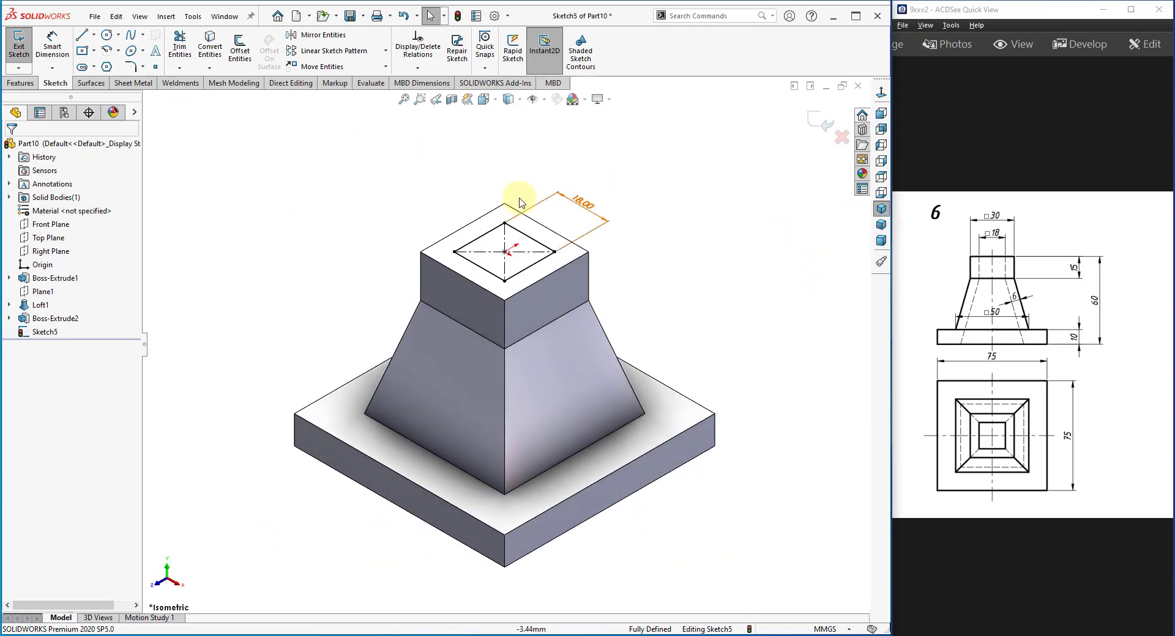
# Exit the 18 mm sketch and create Plane2 offset 15 mm below the block's top face
pyautogui.click(819, 123)
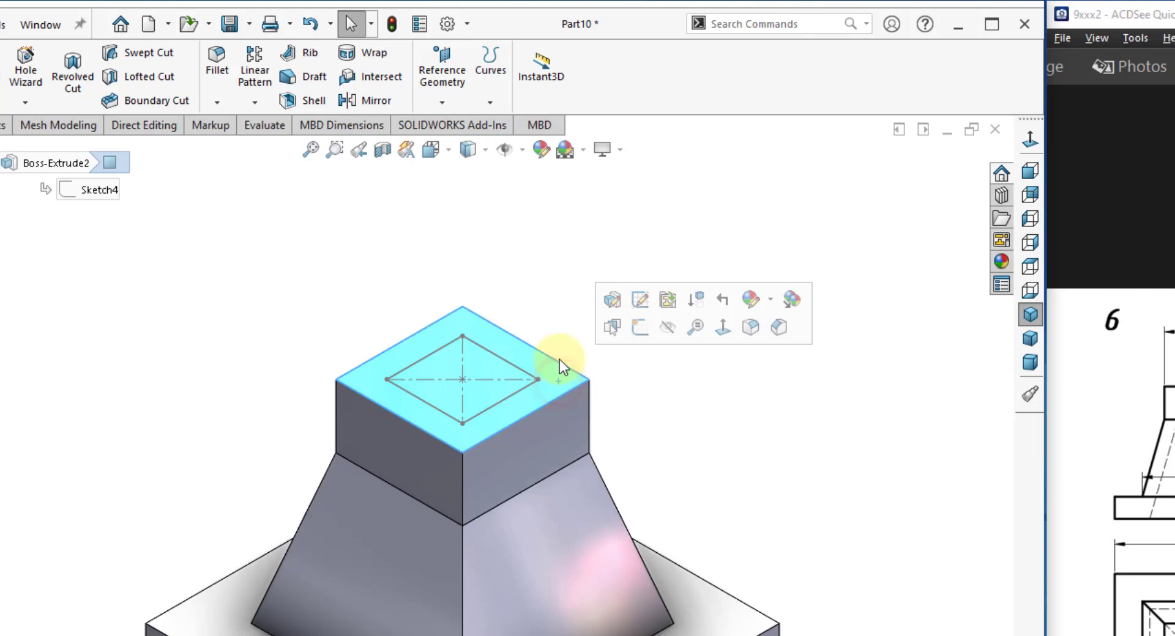
pyautogui.click(445, 98)
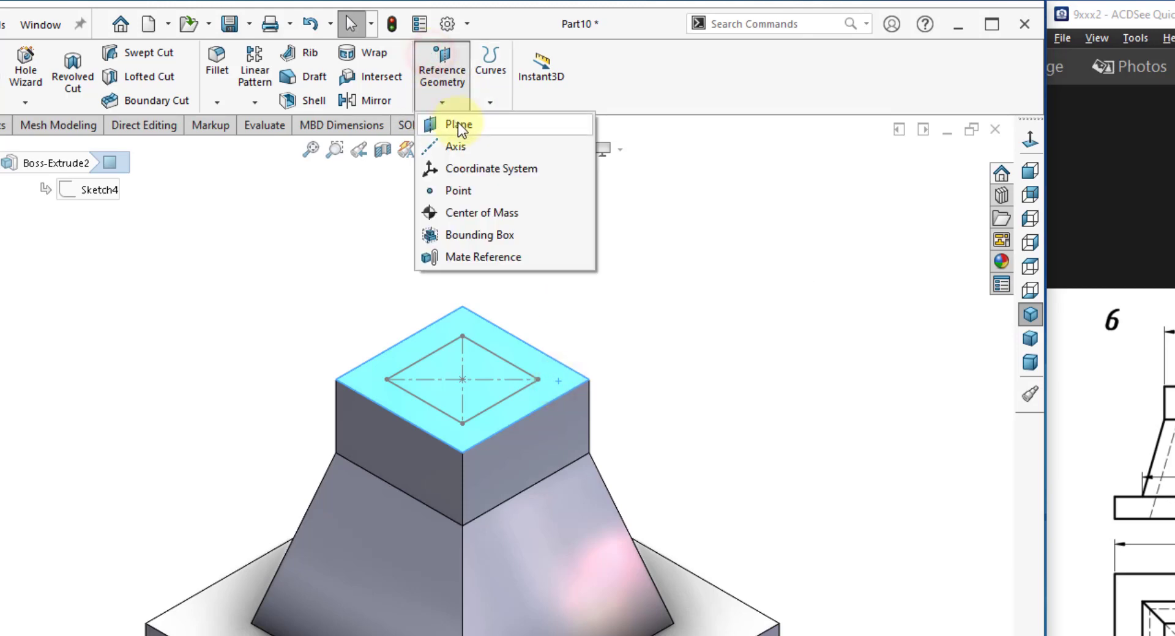
pyautogui.click(458, 123)
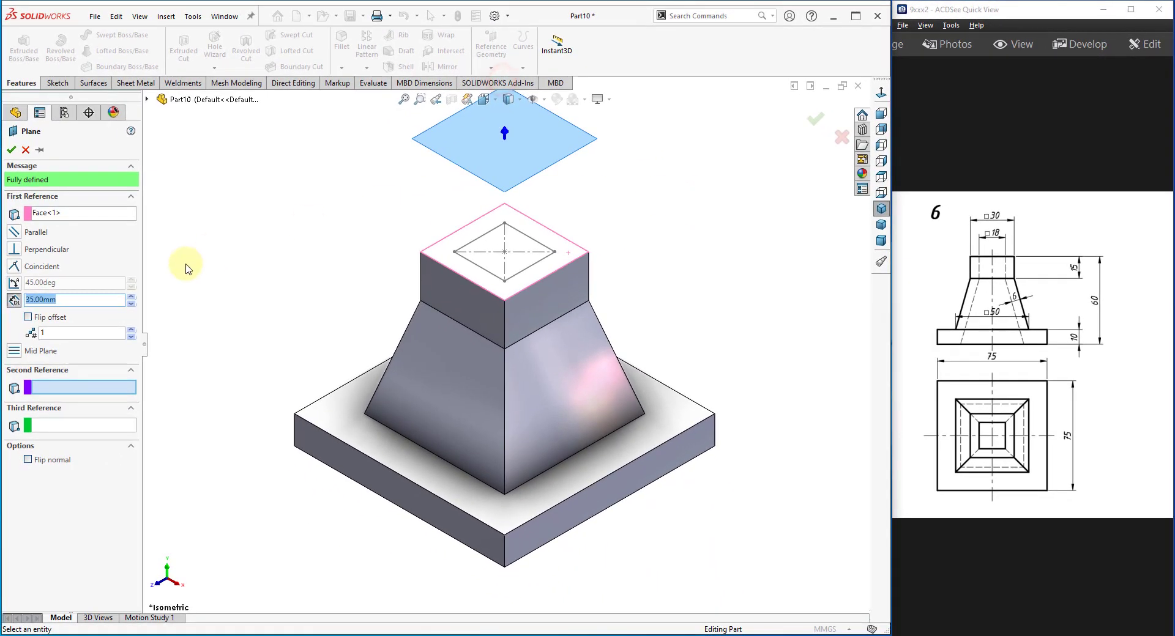
pyautogui.write('5')
pyautogui.press('Return')
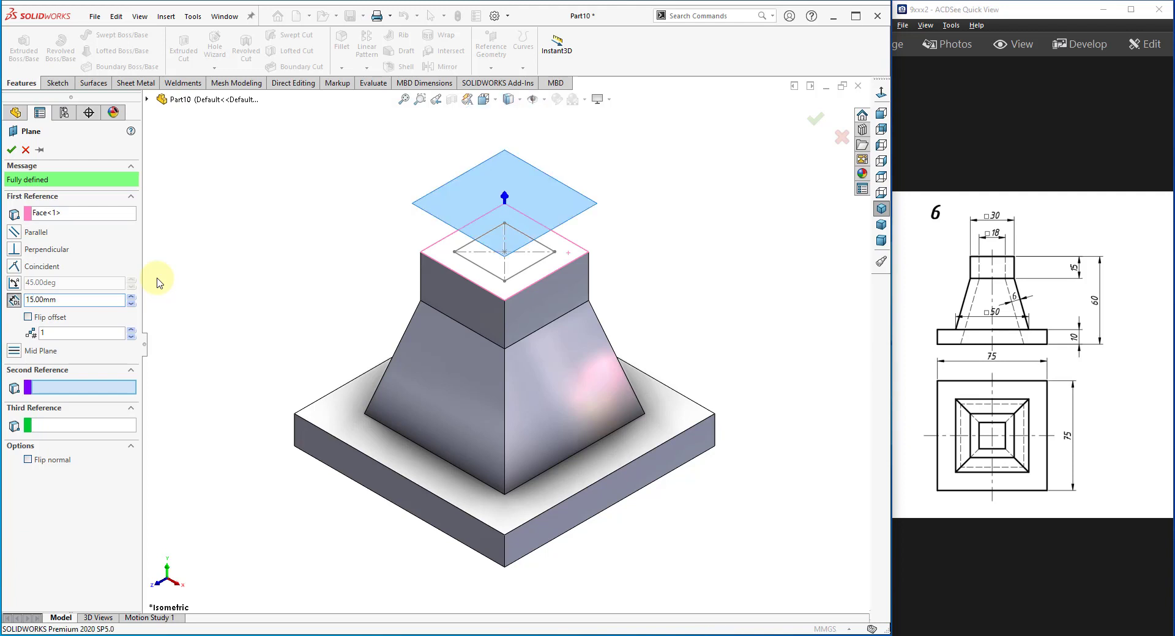
pyautogui.click(28, 317)
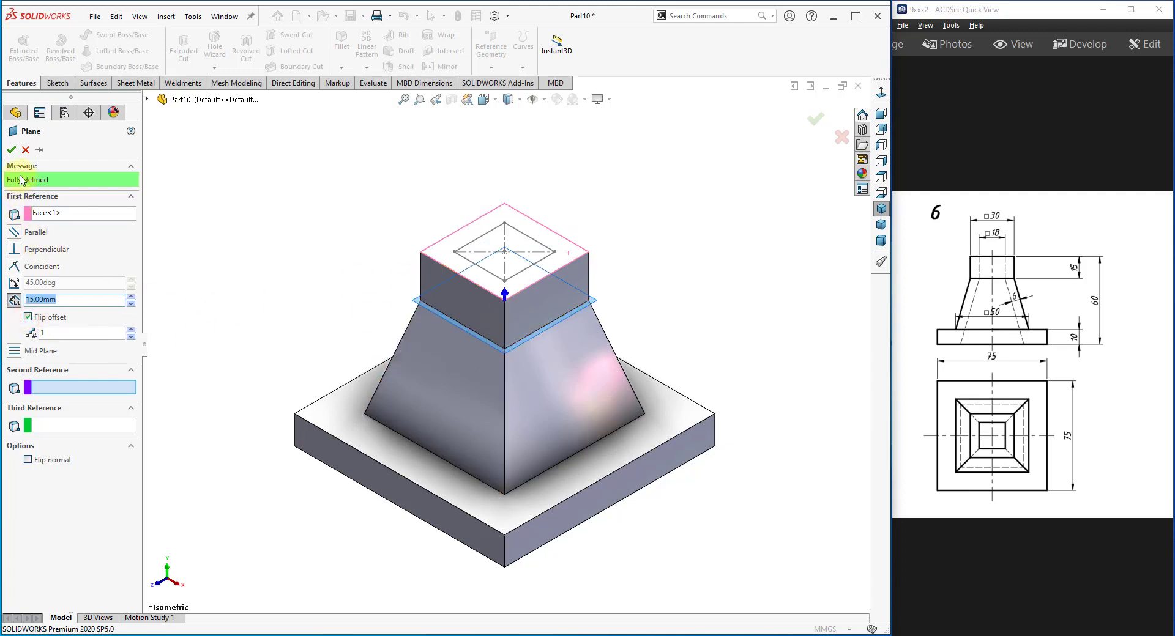
pyautogui.click(11, 149)
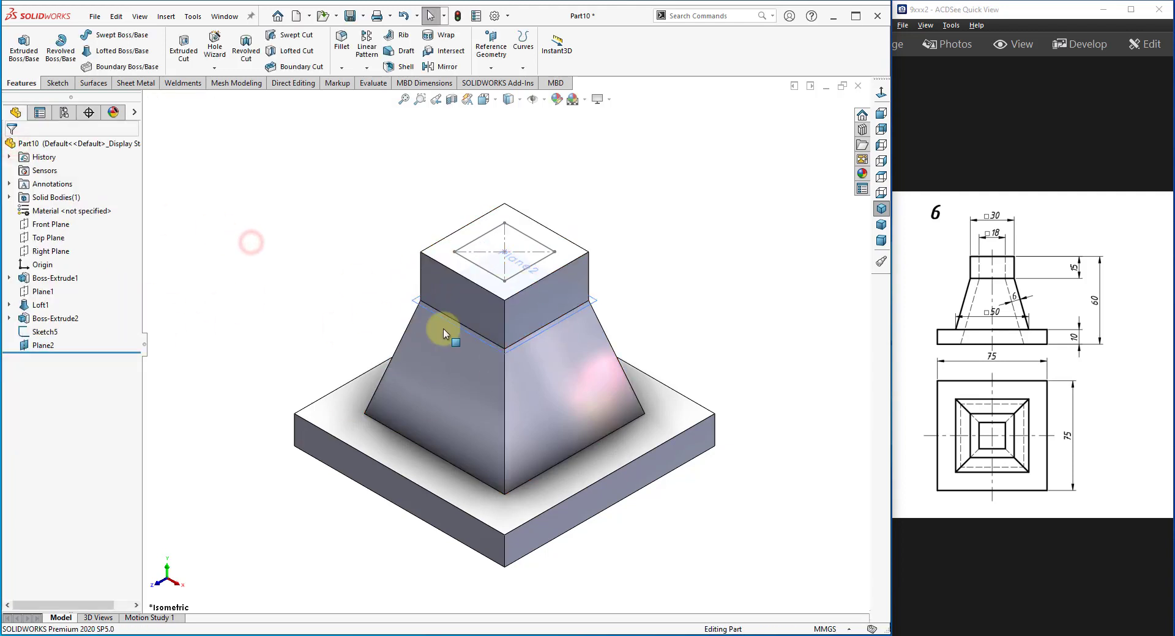
pyautogui.scroll(-1, 527, 293)
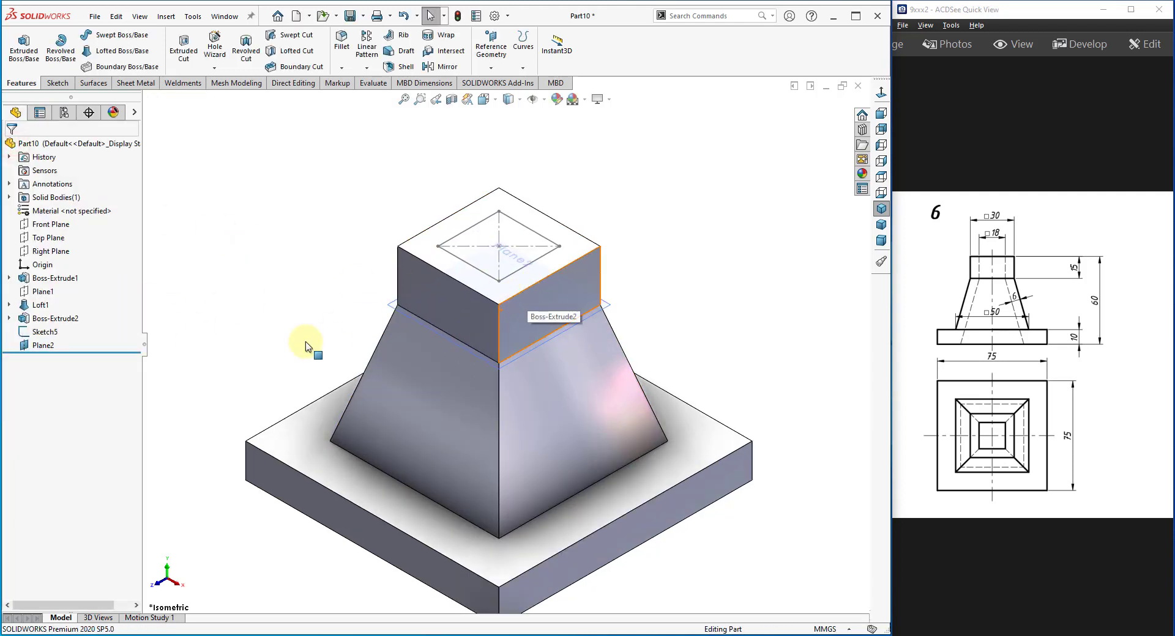
# Start a new sketch on Plane2
pyautogui.click(38, 346)
pyautogui.rightClick(38, 347)
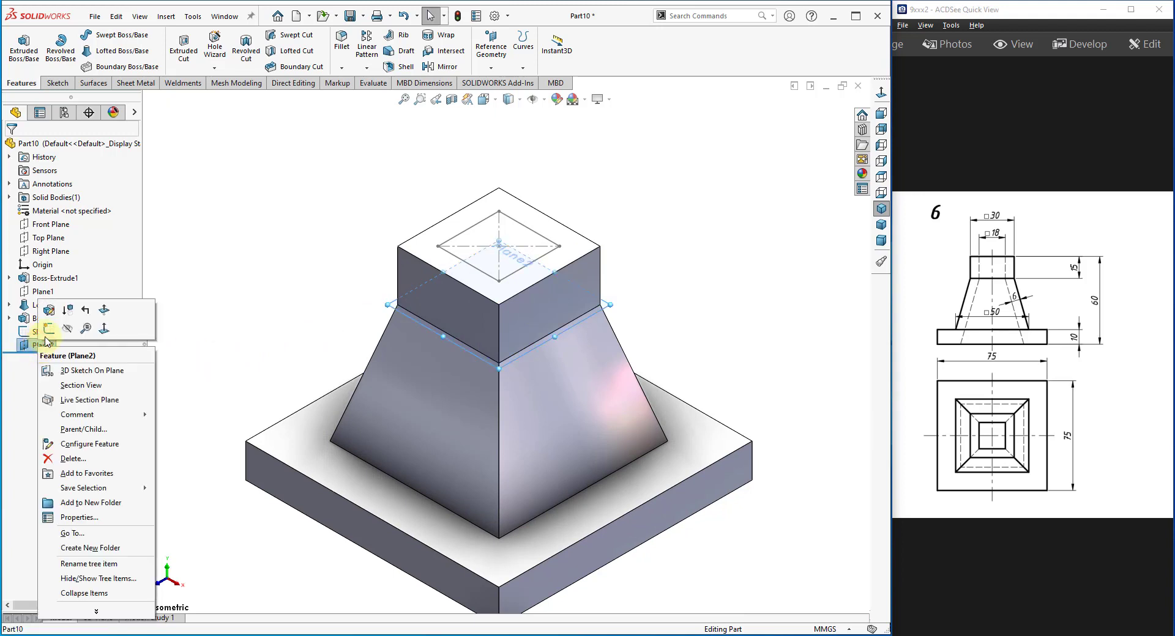
pyautogui.click(48, 329)
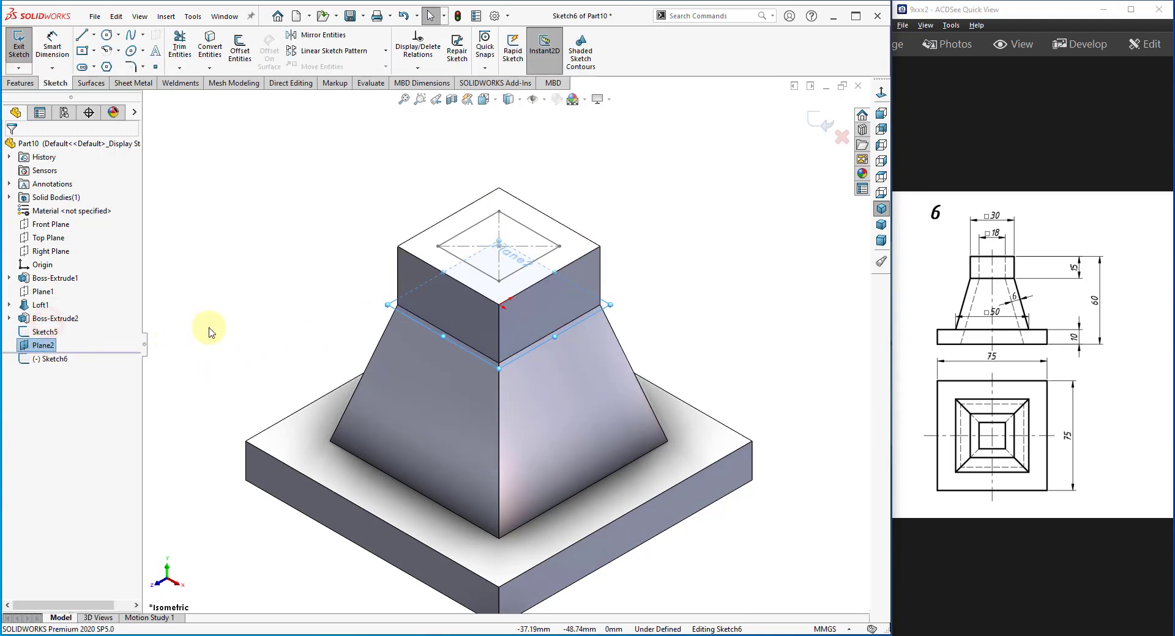
pyautogui.click(210, 236)
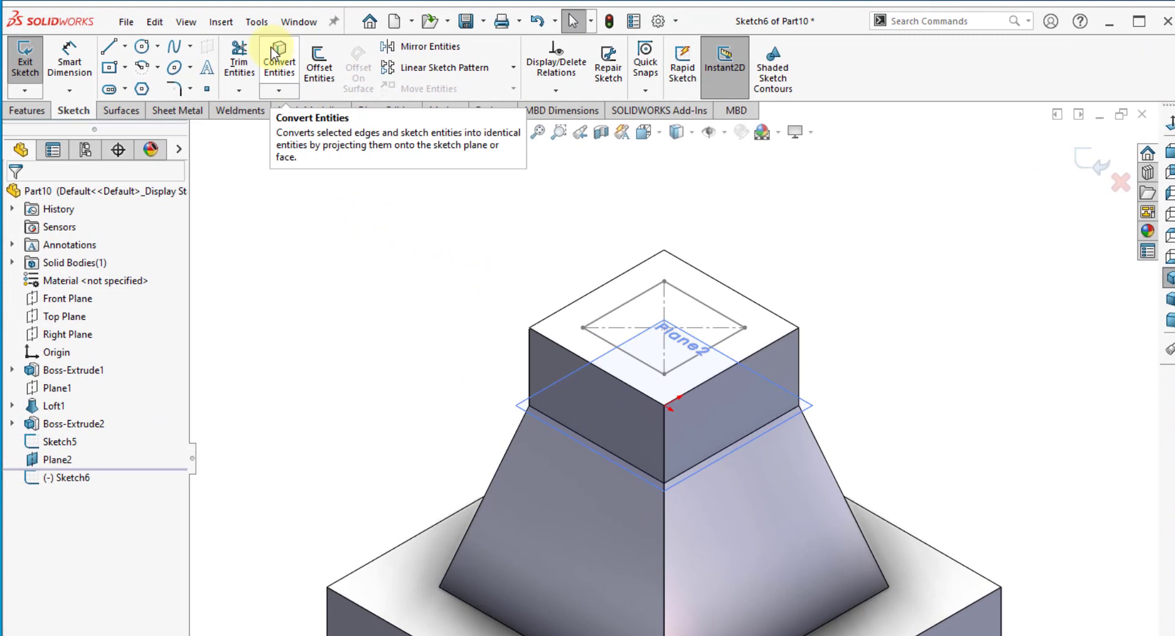
# Convert the four top-square edges of Sketch5 onto Plane2 and close Sketch6
pyautogui.click(279, 61)
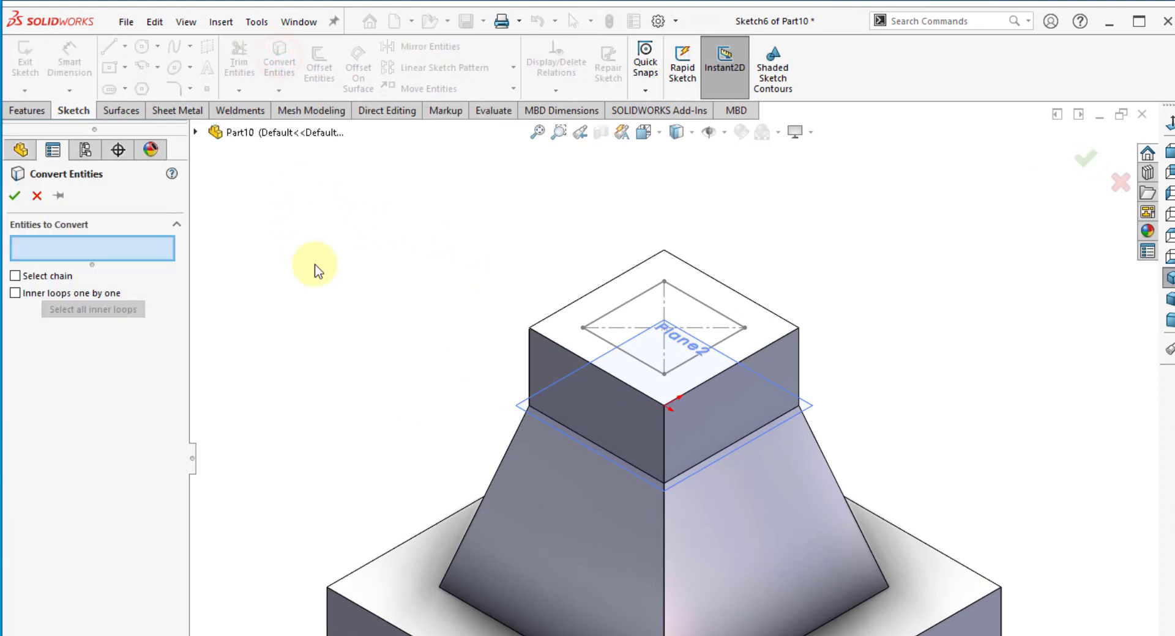
pyautogui.click(683, 363)
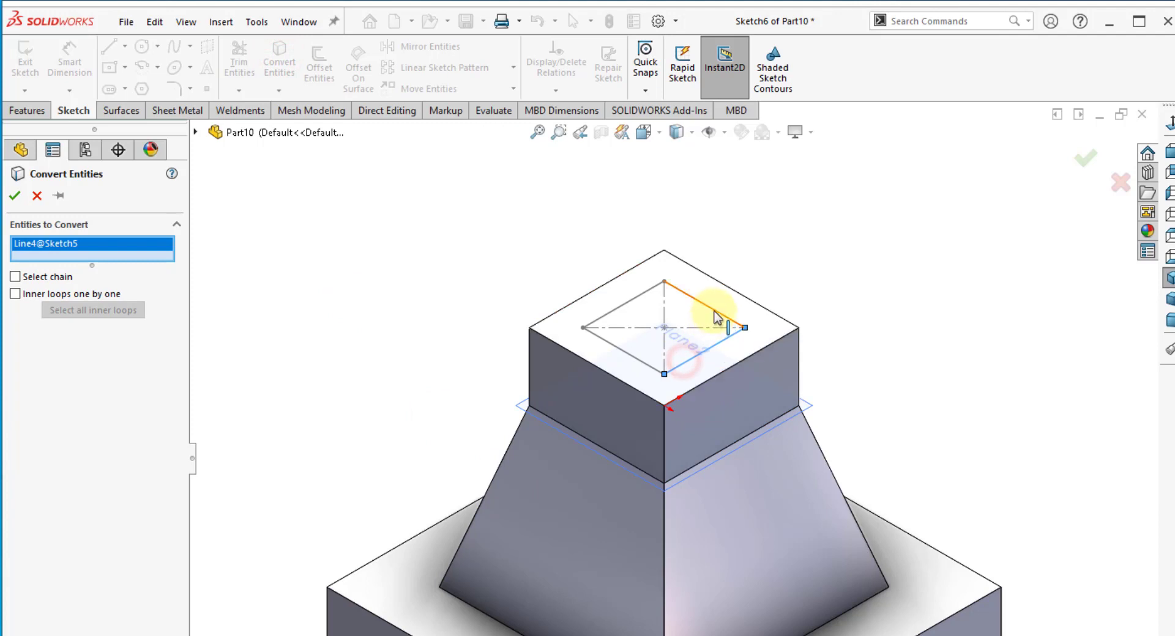
pyautogui.click(717, 316)
pyautogui.click(633, 299)
pyautogui.click(637, 361)
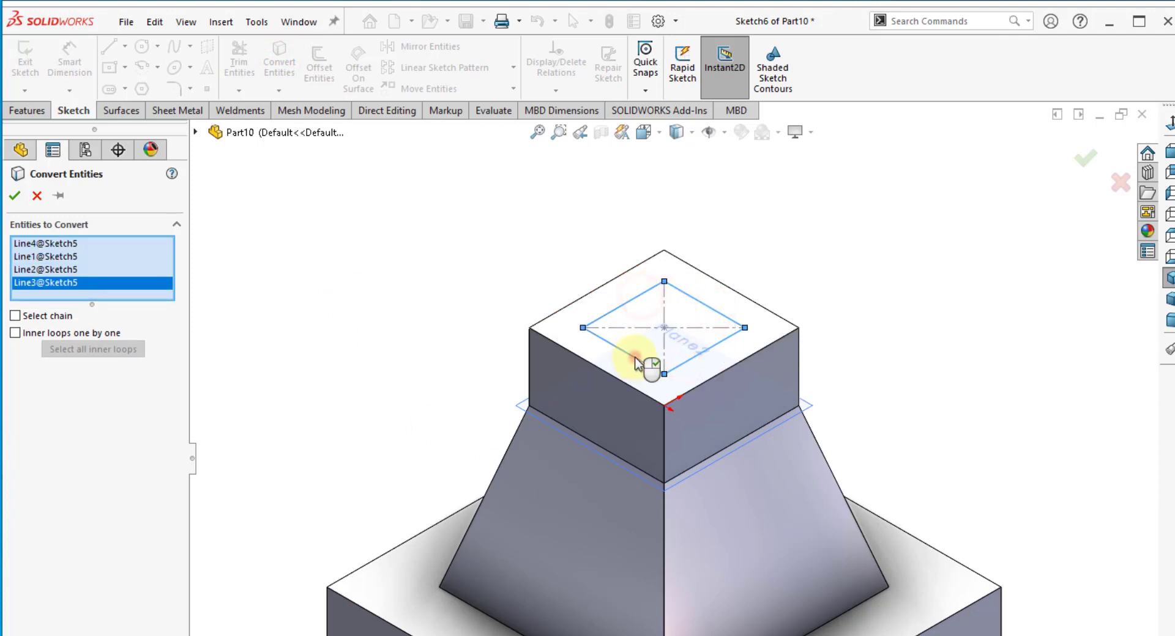
pyautogui.click(14, 195)
pyautogui.click(326, 280)
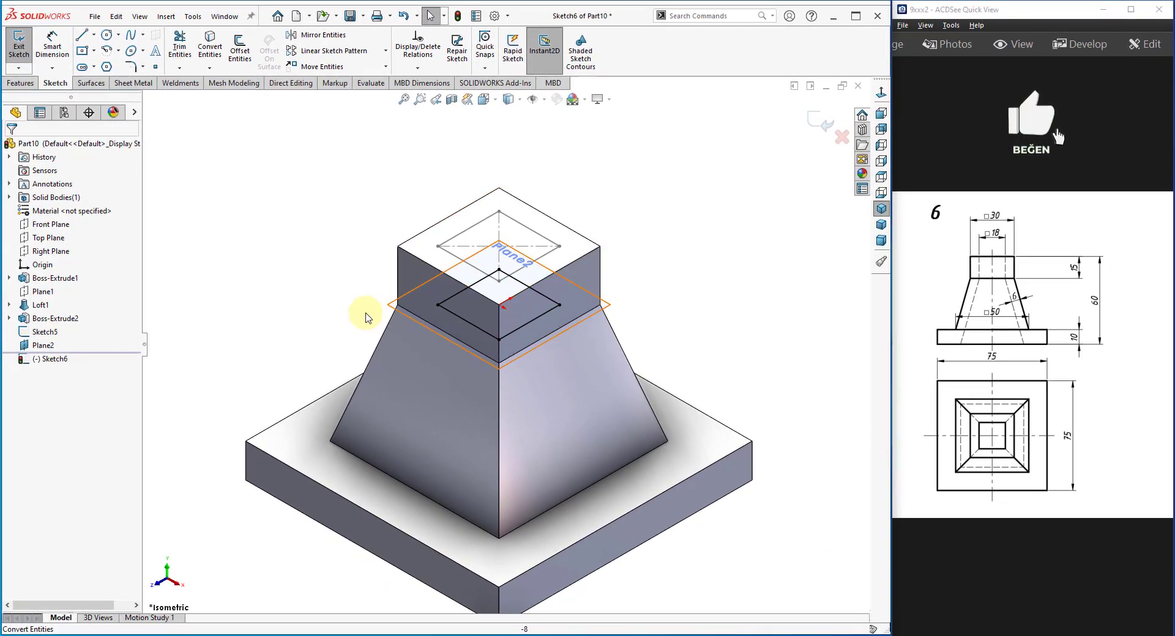
pyautogui.click(244, 228)
pyautogui.click(757, 279)
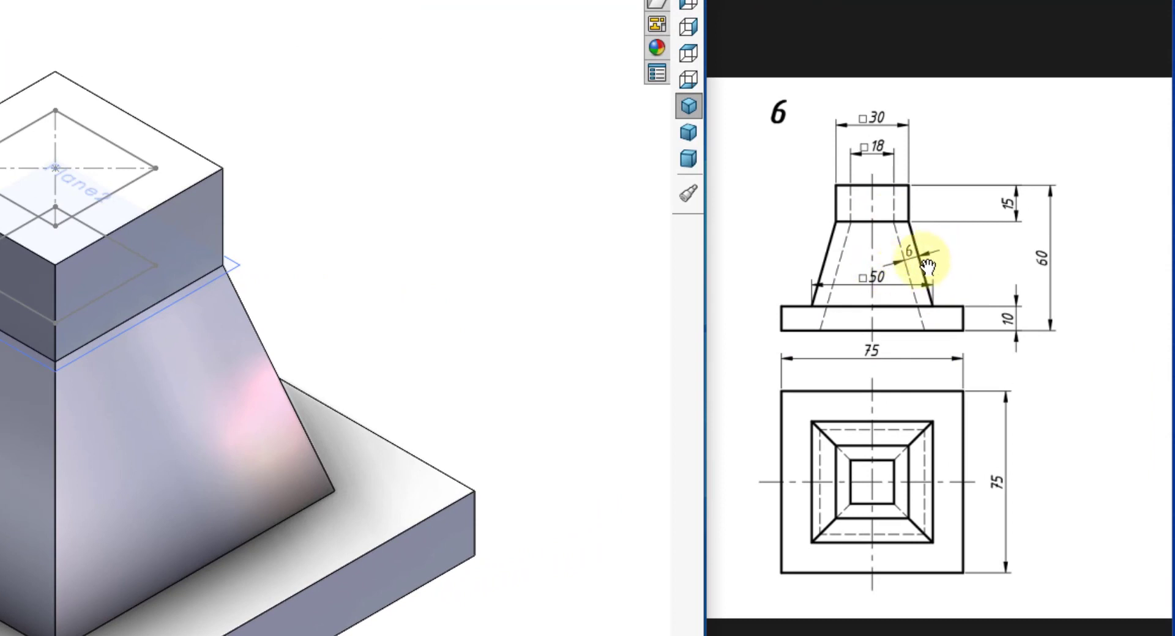
pyautogui.click(464, 269)
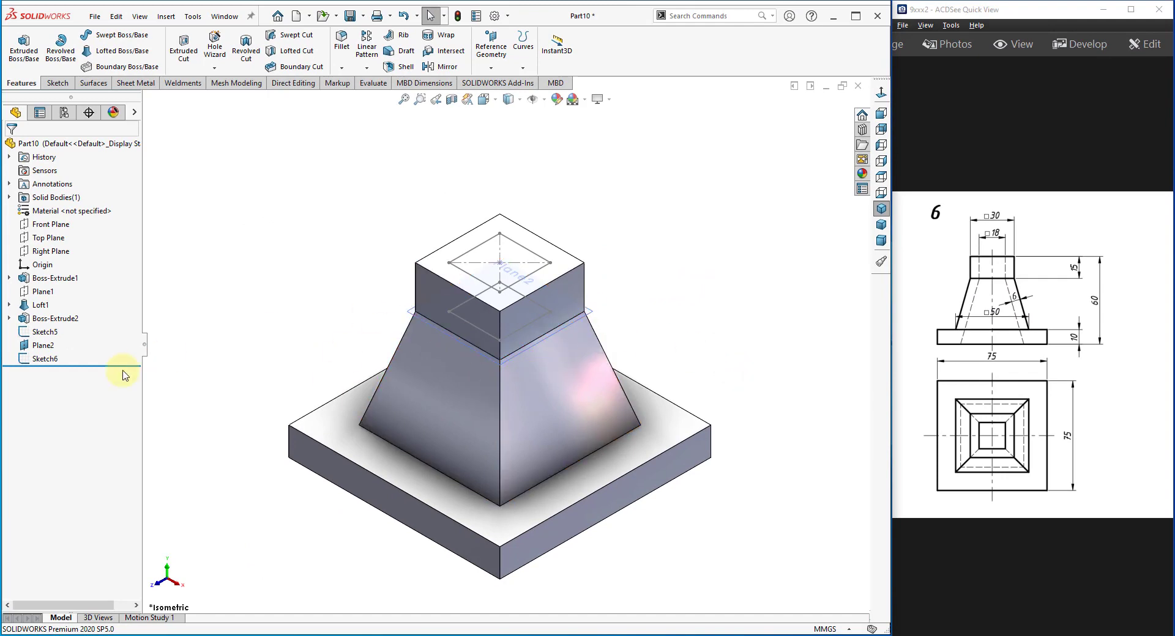
# Hide Plane2 and start a sketch on the Front Plane, viewed from the front
pyautogui.click(46, 353)
pyautogui.click(78, 333)
pyautogui.click(196, 412)
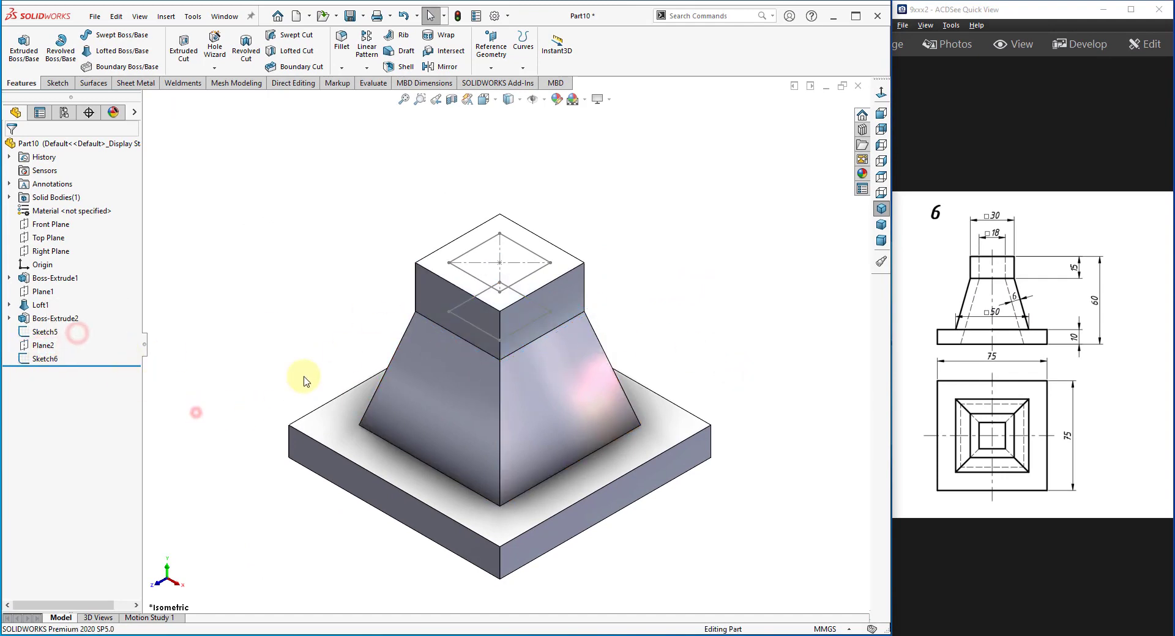
pyautogui.click(64, 226)
pyautogui.click(101, 208)
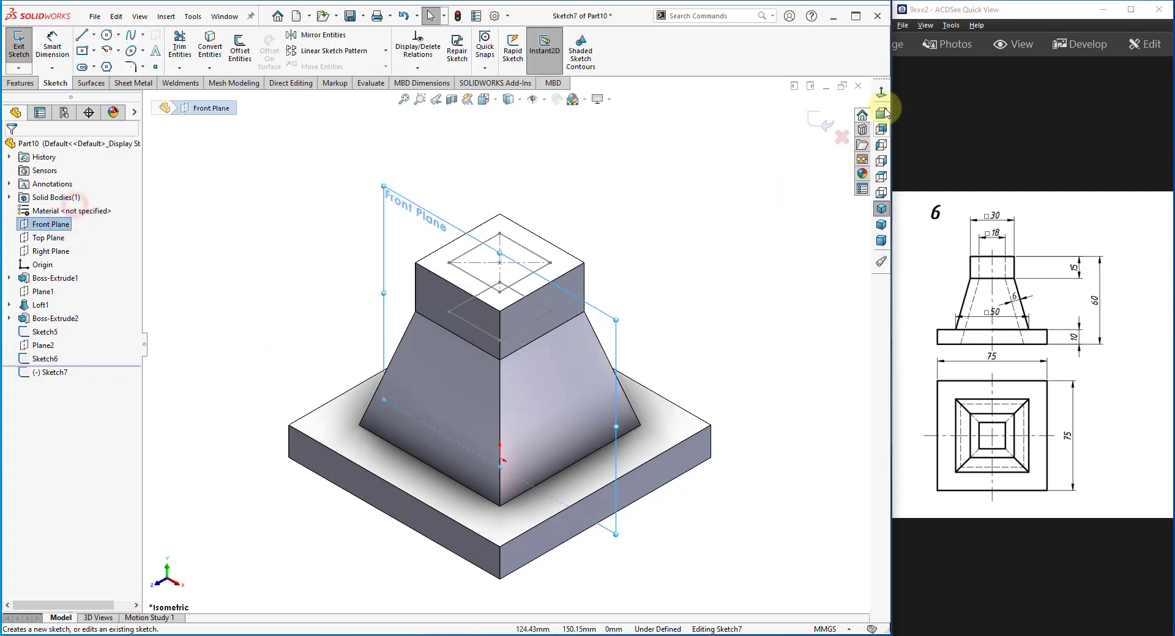
pyautogui.click(813, 337)
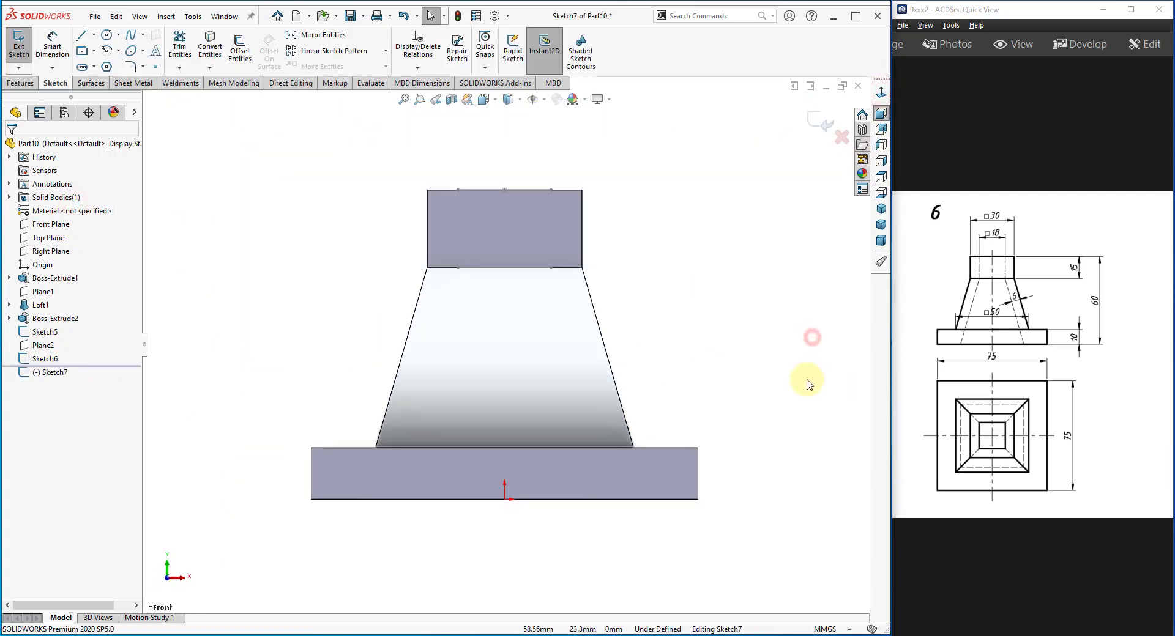
# Offset the right slanted edge 6 mm inward, ending coincident with the base's bottom edge
pyautogui.click(235, 50)
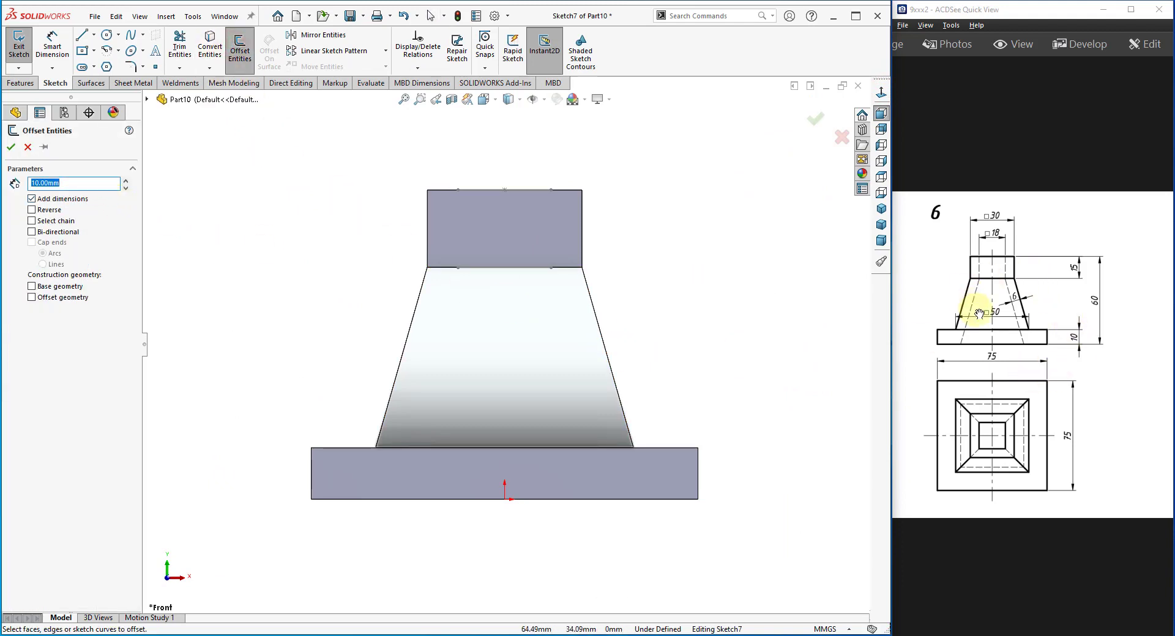
pyautogui.write('6')
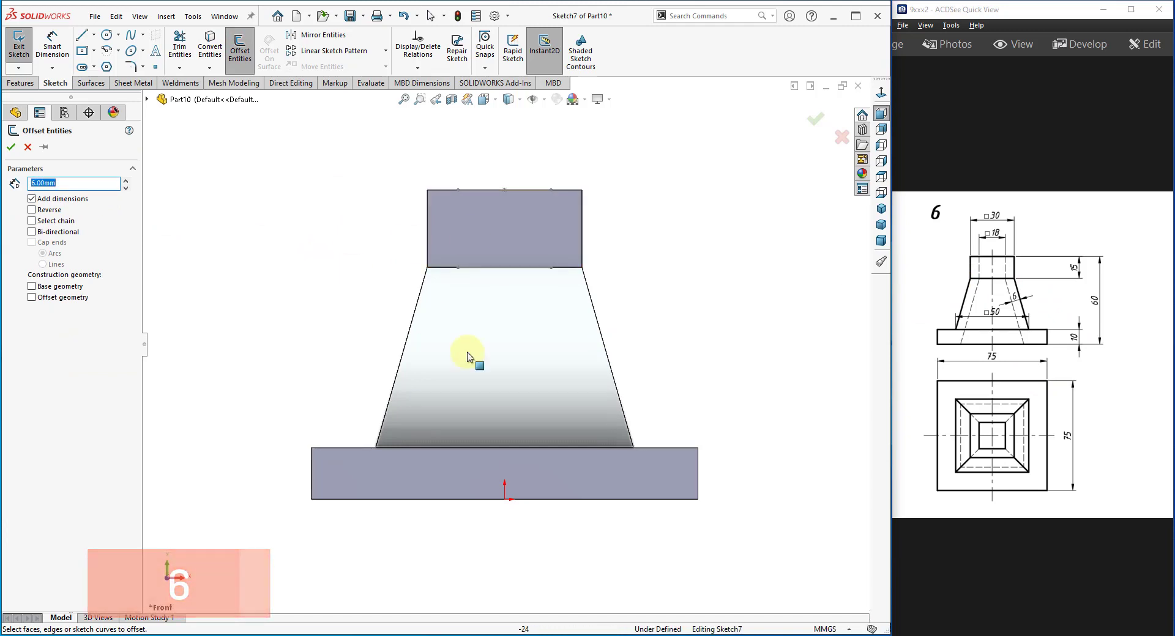
pyautogui.click(607, 353)
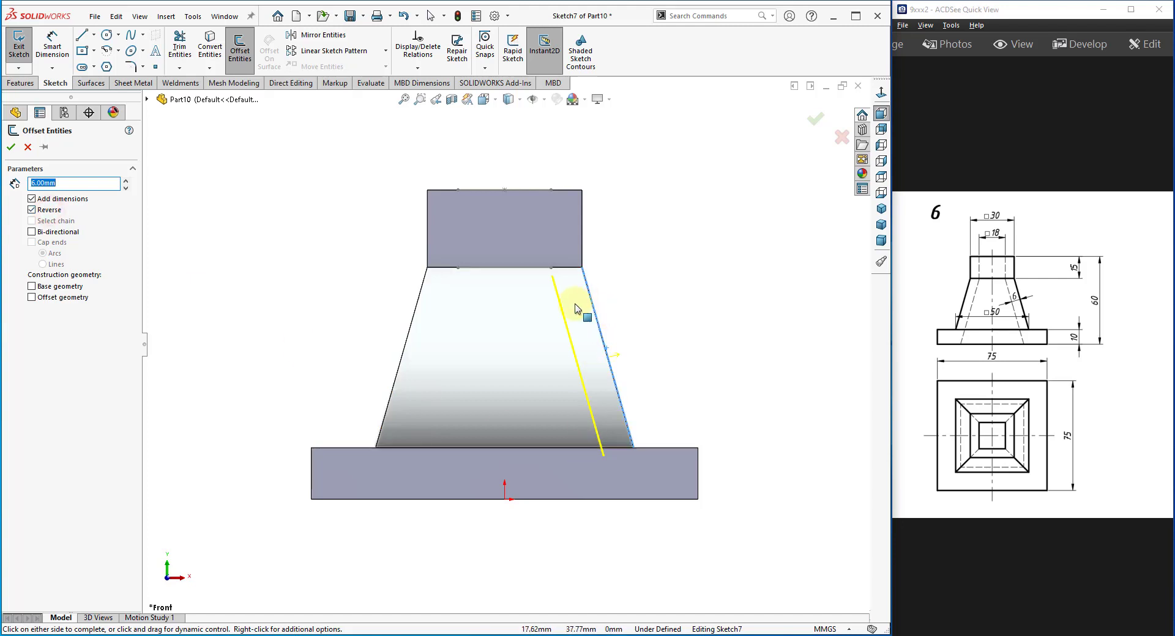
pyautogui.click(11, 147)
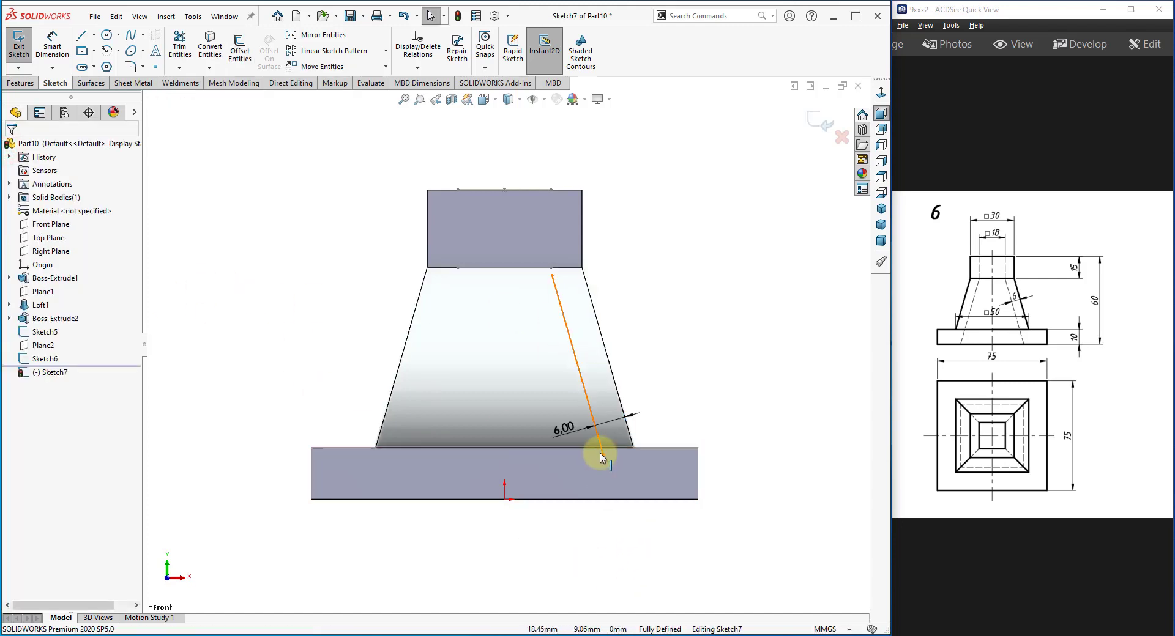
pyautogui.moveTo(608, 460); pyautogui.dragTo(607, 471)
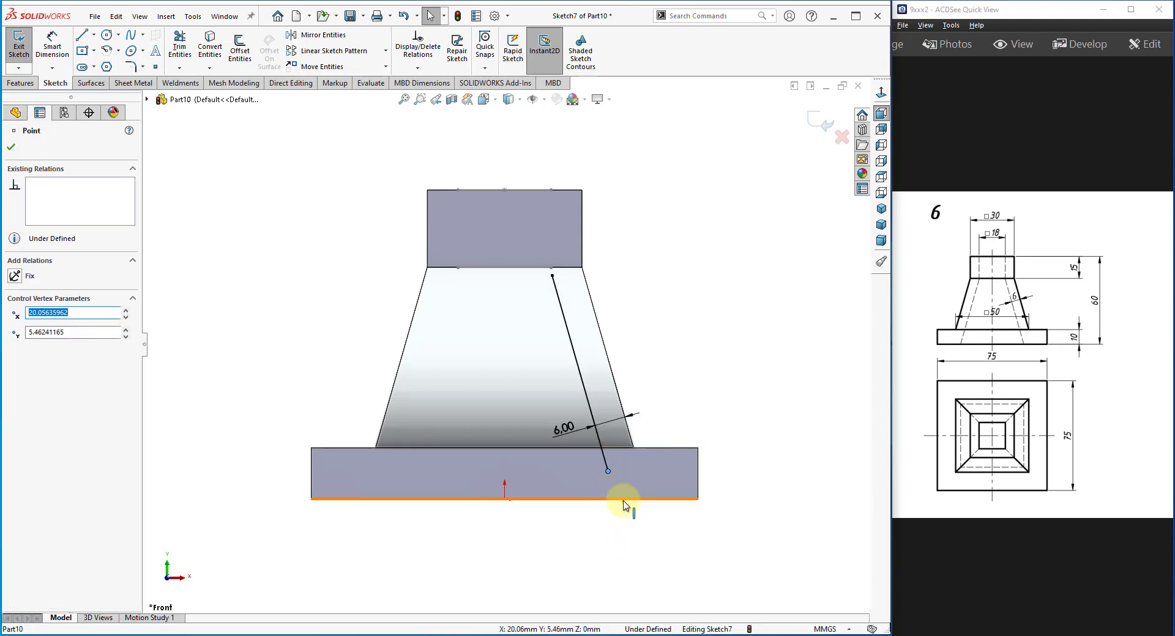
pyautogui.keyDown('ctrl'); pyautogui.click(624, 501); pyautogui.keyUp('ctrl')
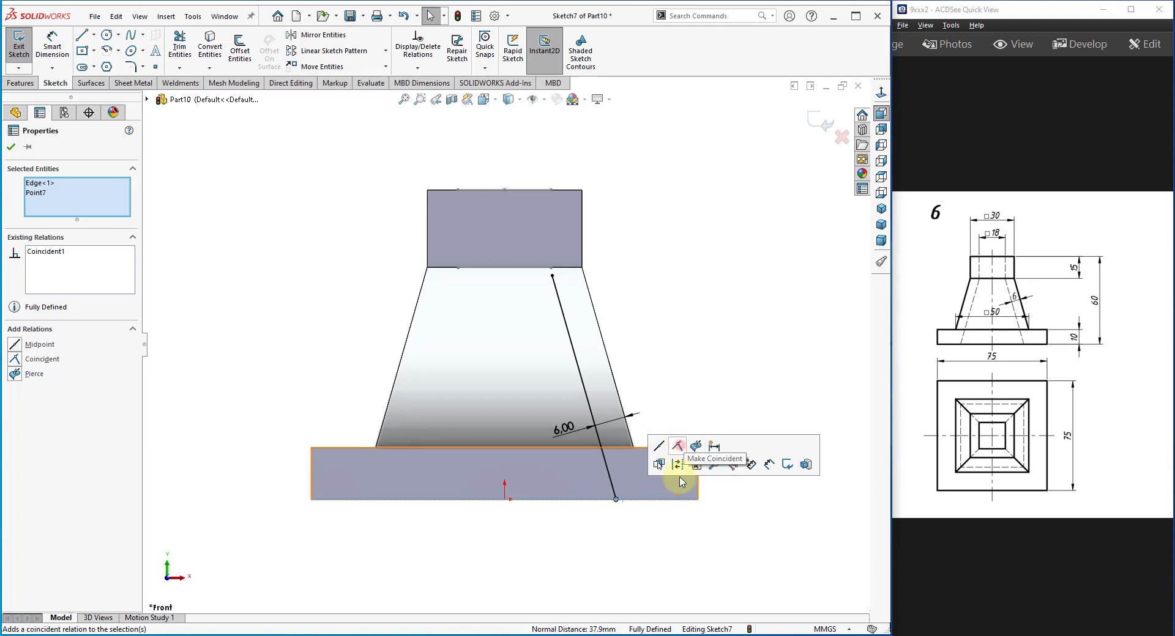
pyautogui.click(679, 447)
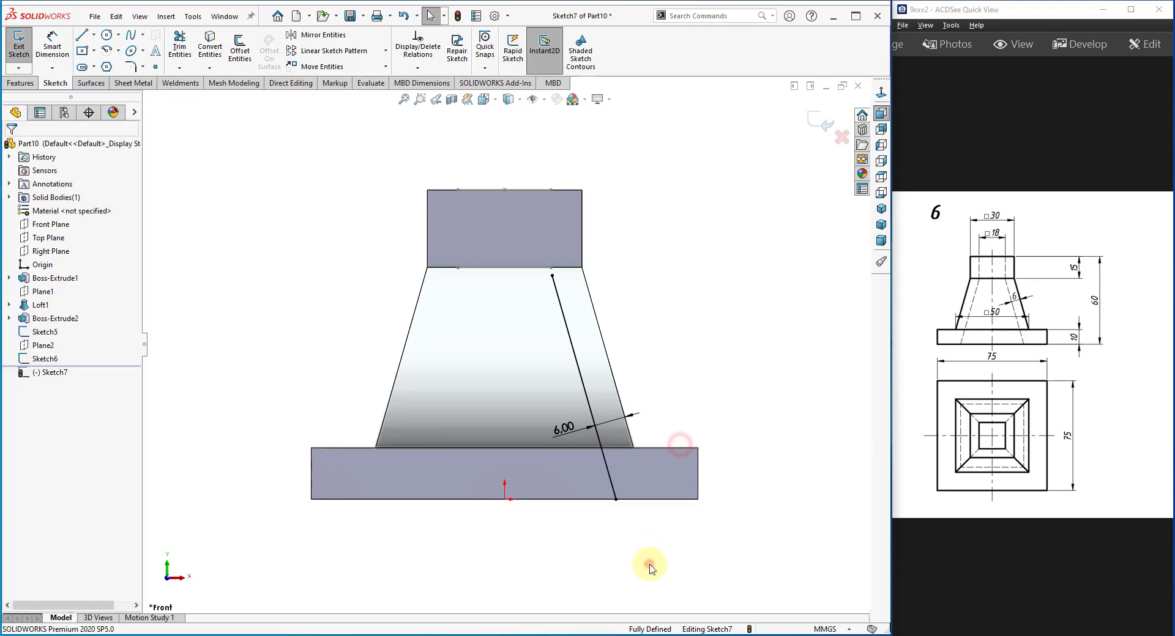
# Make the offset line construction geometry, close Sketch7, and return to an isometric view
pyautogui.click(582, 377)
pyautogui.click(636, 342)
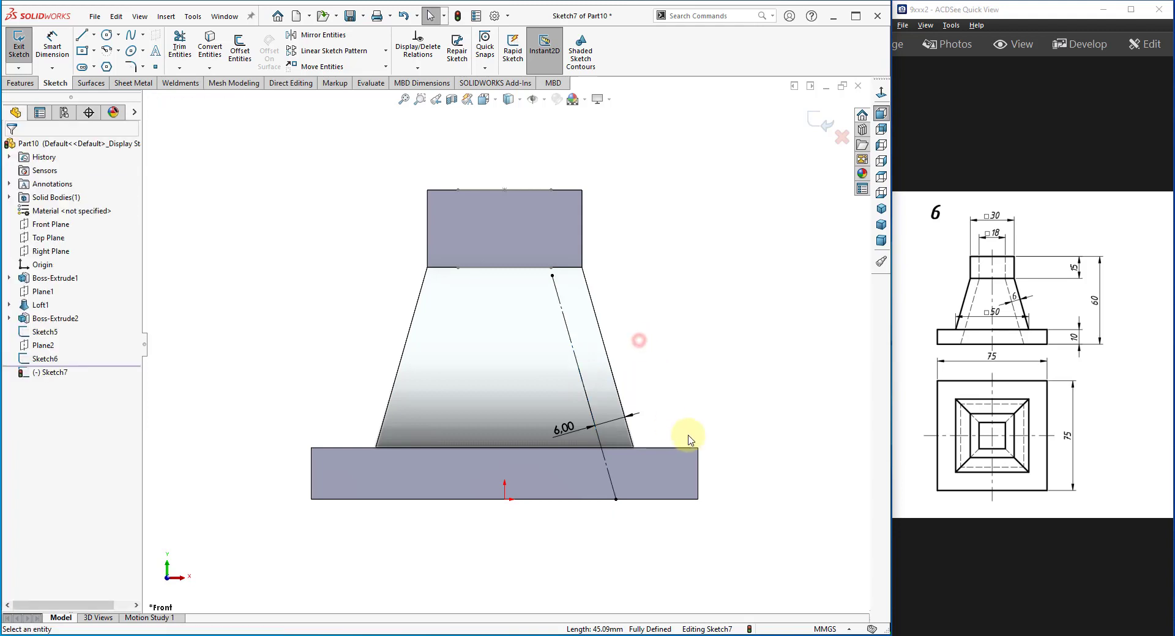
pyautogui.click(823, 125)
pyautogui.moveTo(739, 289); pyautogui.dragTo(786, 364, button='right')
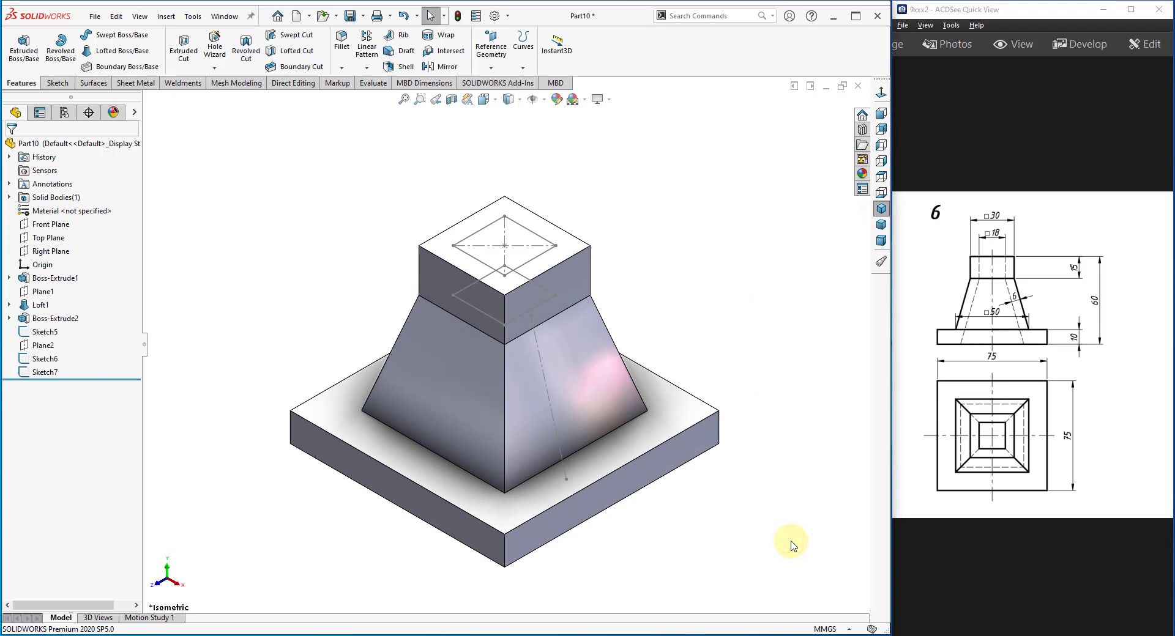
# On the Right Plane, sketch a 6 mm inward offset of the right slanted edge
pyautogui.click(64, 251)
pyautogui.click(73, 234)
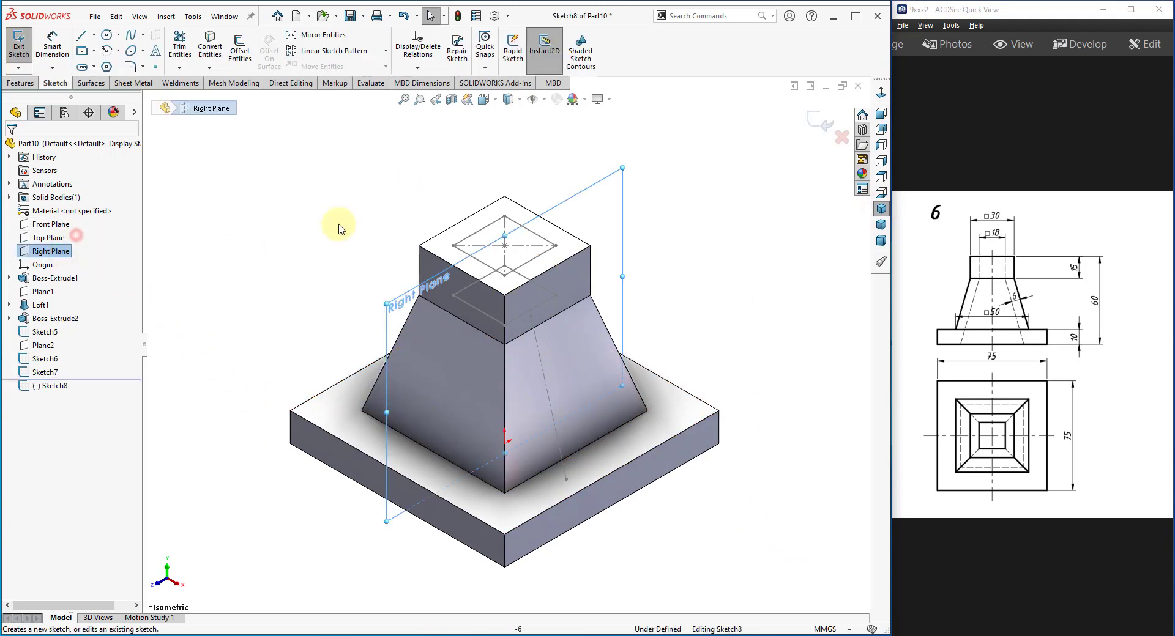
pyautogui.click(881, 92)
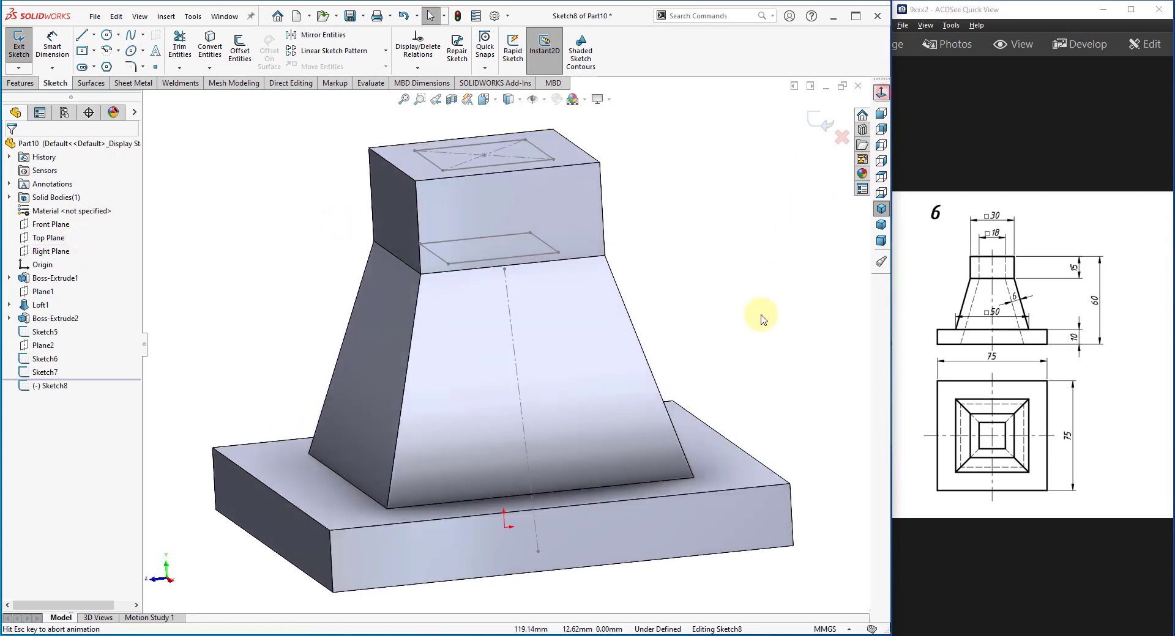
pyautogui.click(239, 49)
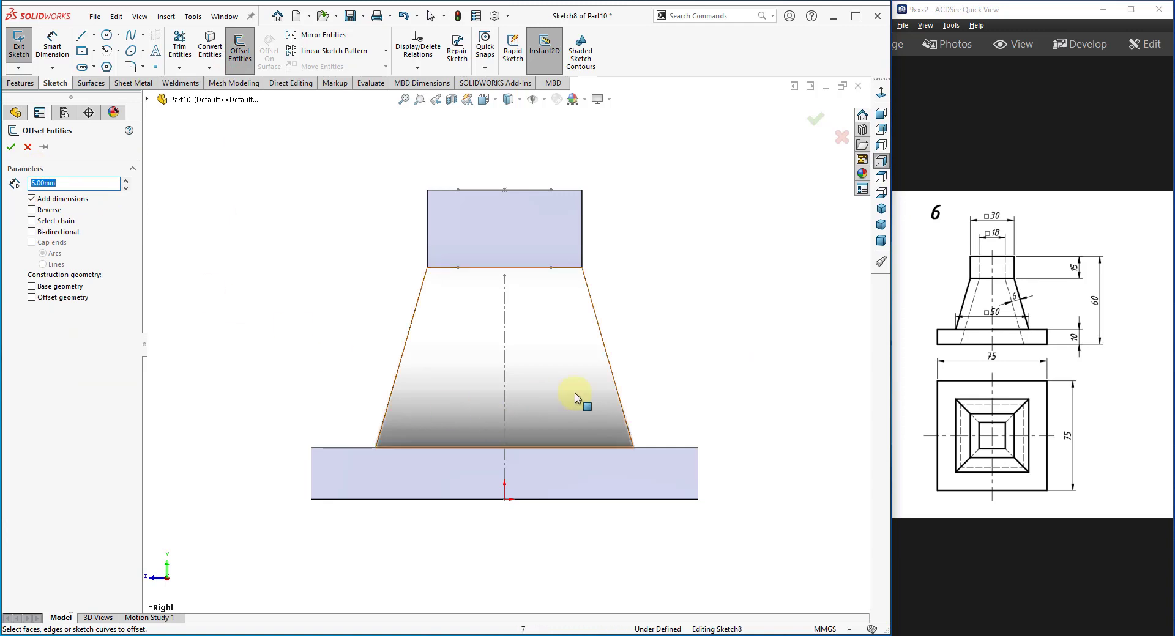
pyautogui.click(601, 335)
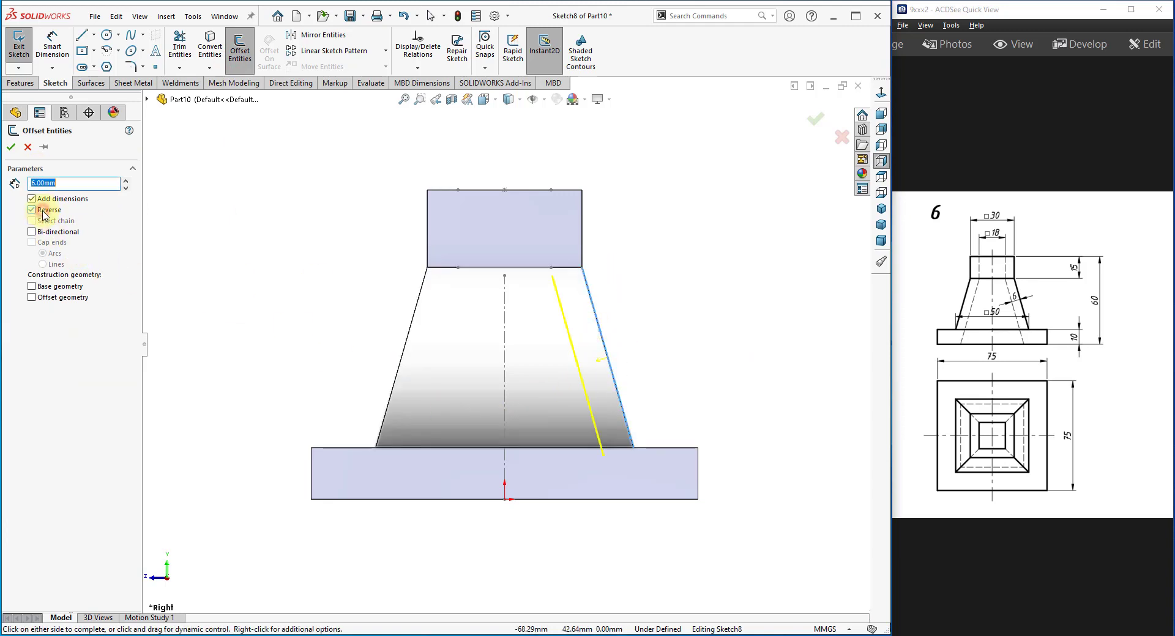
pyautogui.click(12, 147)
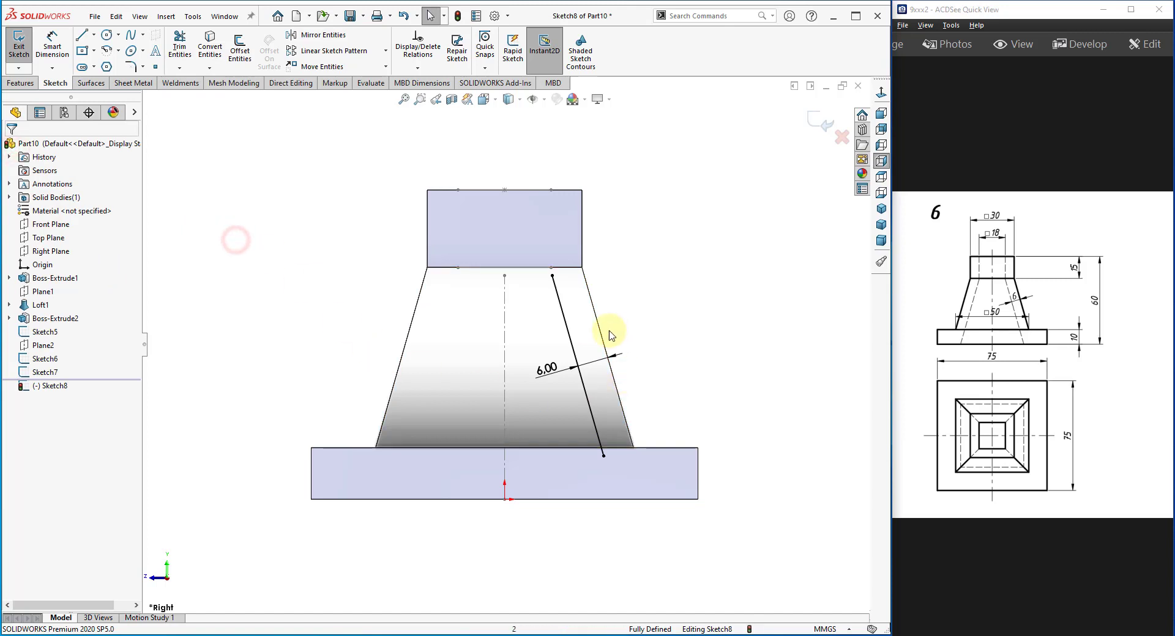
# Make the offset line construction, end it on the base's bottom edge, and finish Sketch8
pyautogui.click(564, 320)
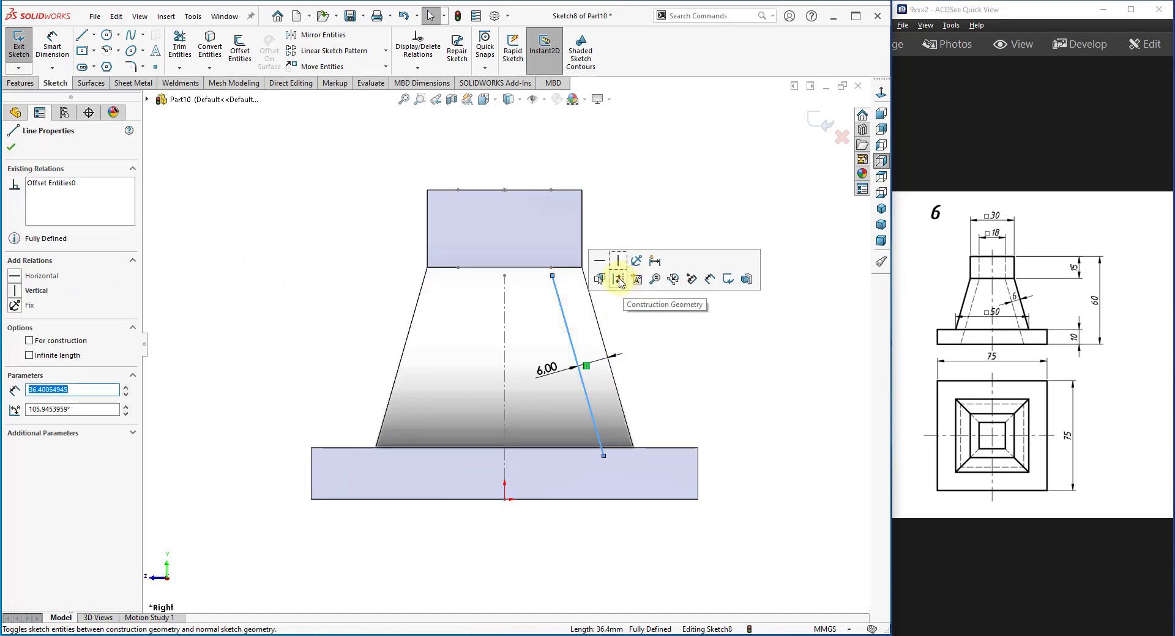
pyautogui.click(619, 278)
pyautogui.click(699, 361)
pyautogui.moveTo(604, 458); pyautogui.dragTo(608, 473)
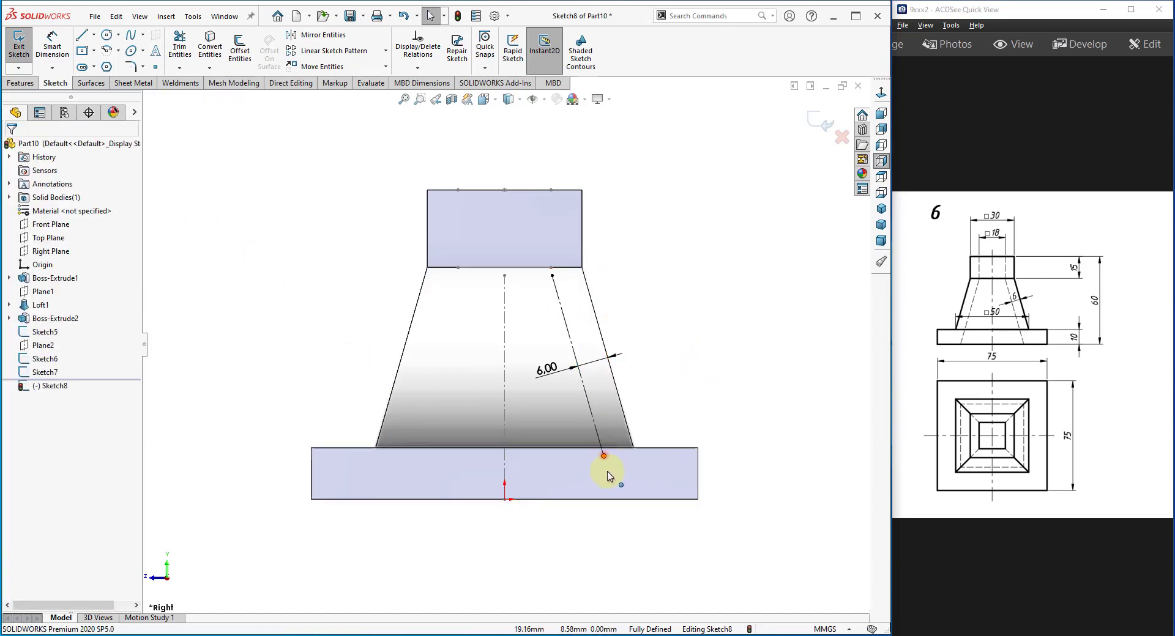
pyautogui.keyDown('ctrl'); pyautogui.click(629, 500); pyautogui.keyUp('ctrl')
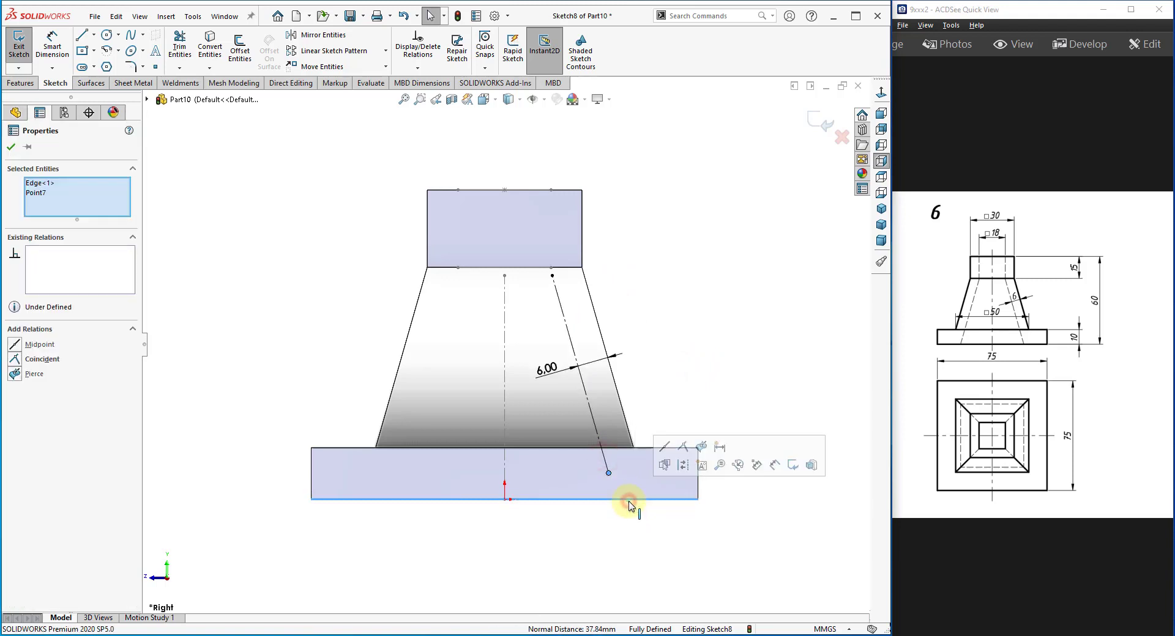
pyautogui.click(684, 448)
pyautogui.click(702, 316)
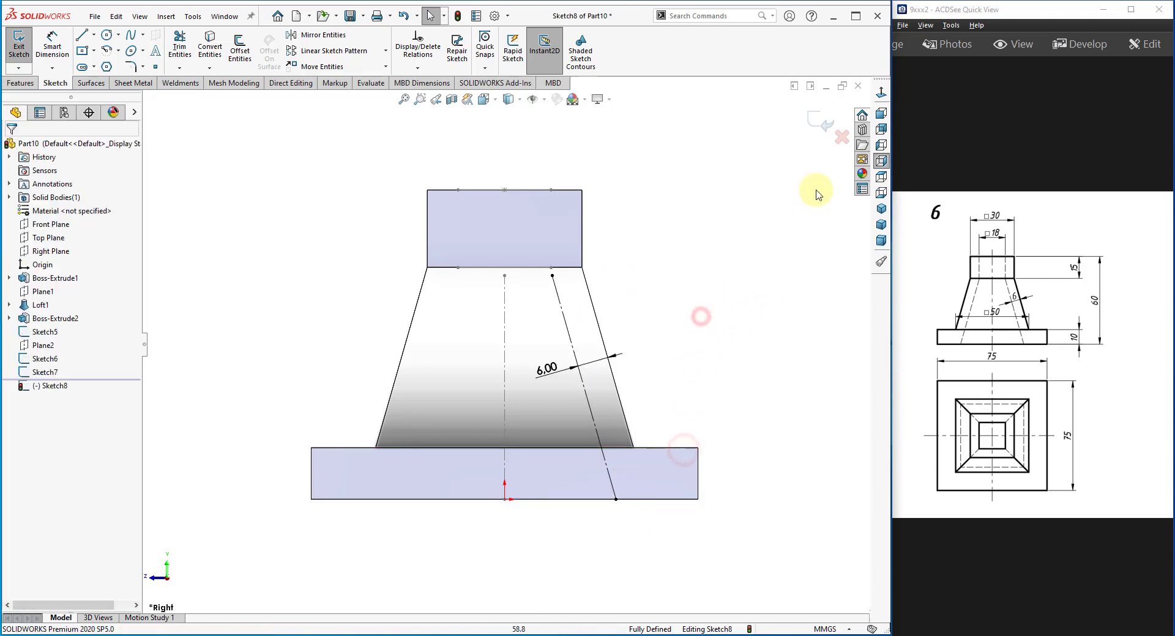
pyautogui.click(878, 215)
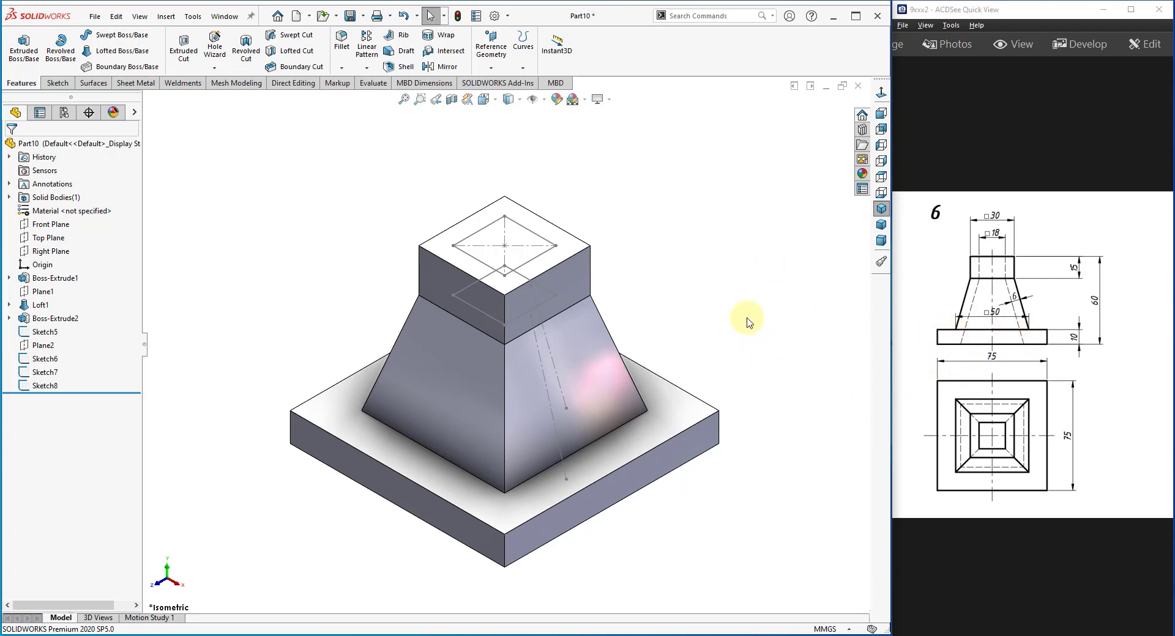
# Draw a center rectangle at the origin on the base's bottom face
pyautogui.moveTo(746, 322)
pyautogui.mouseDown(button='middle')
pyautogui.moveTo(719, 189)
pyautogui.moveTo(667, 116)
pyautogui.mouseUp(button='middle')
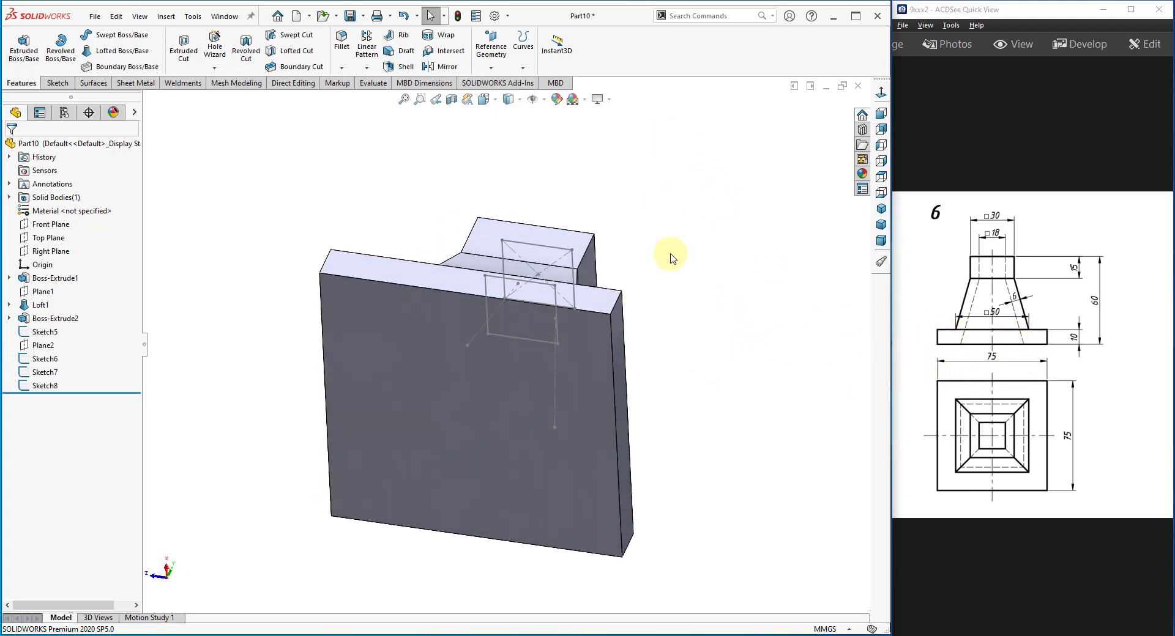
pyautogui.click(395, 345)
pyautogui.click(439, 304)
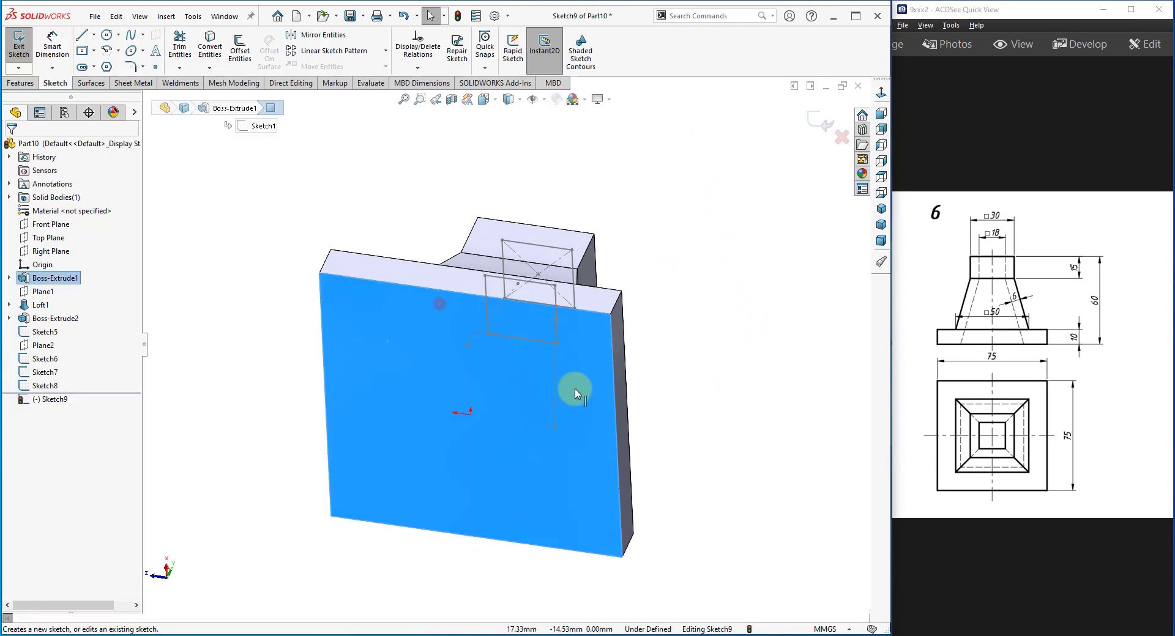
pyautogui.click(80, 54)
pyautogui.click(471, 415)
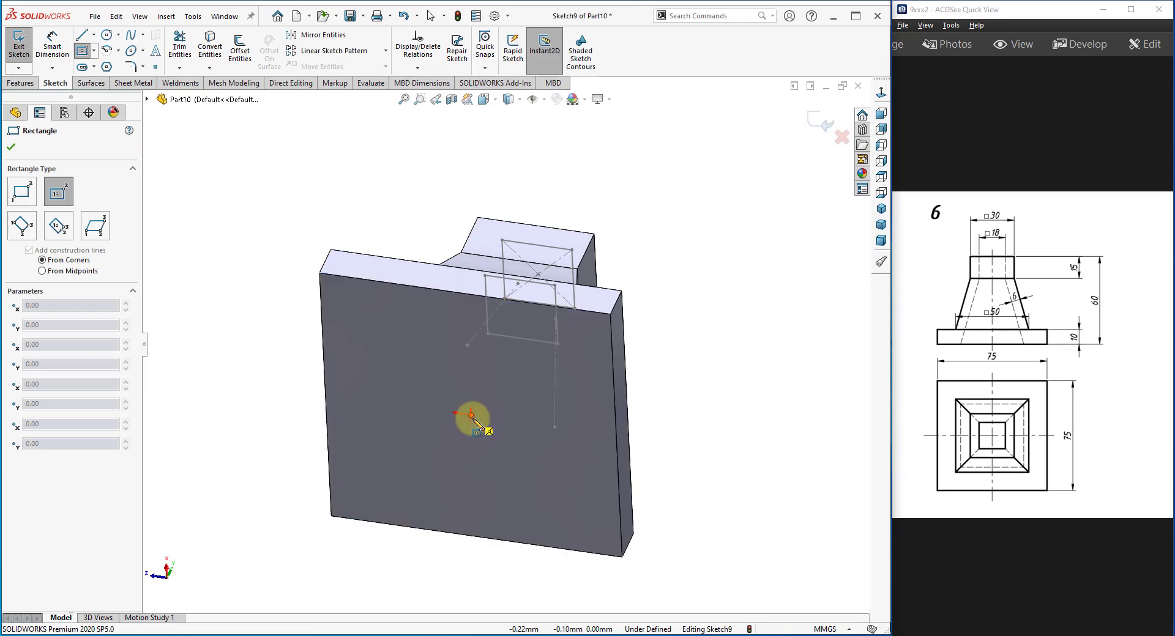
pyautogui.click(423, 481)
pyautogui.rightClick(223, 346)
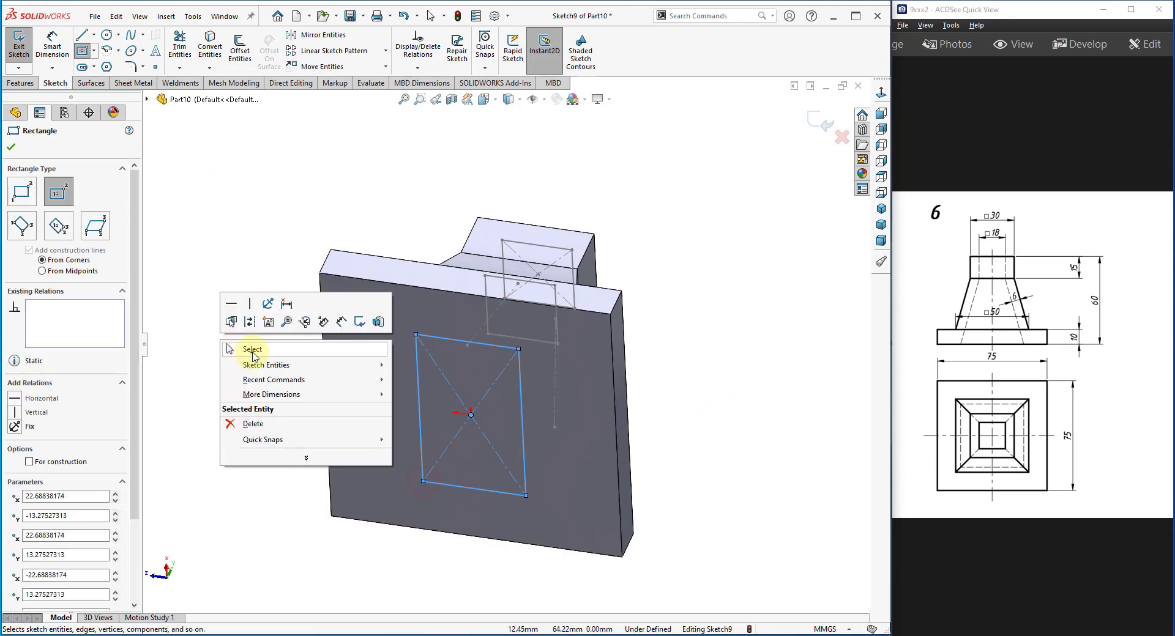
pyautogui.click(245, 349)
pyautogui.moveTo(700, 360); pyautogui.dragTo(677, 375, button='middle')
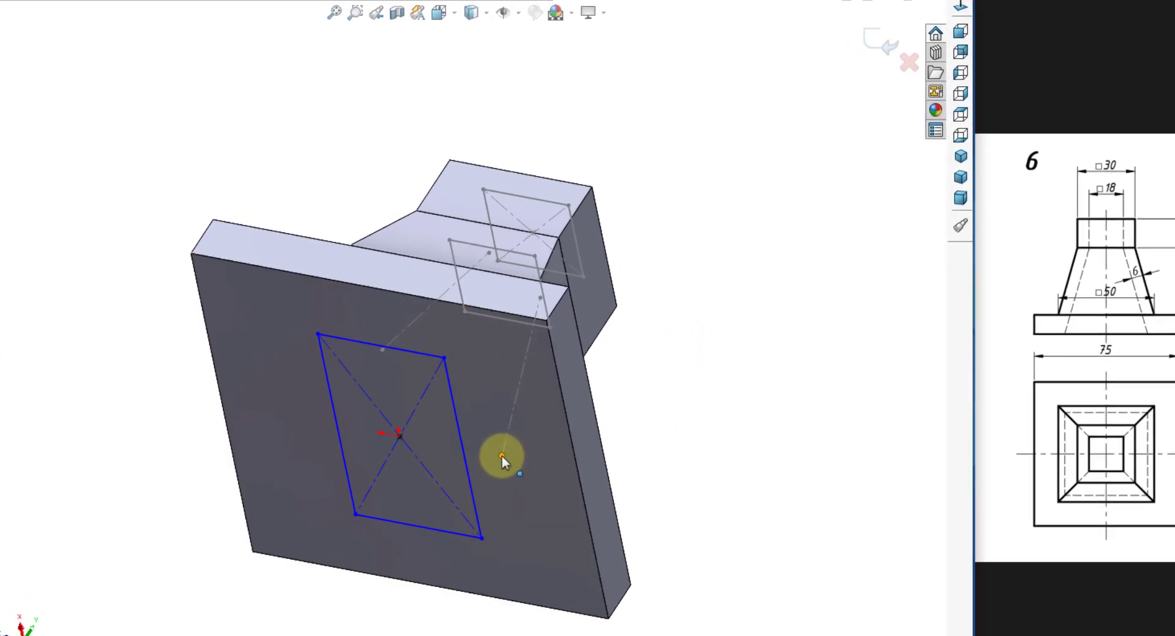
# Put the guide-line endpoints at the midpoints of the rectangle's right and top edges, then finish Sketch9
pyautogui.click(502, 456)
pyautogui.keyDown('ctrl'); pyautogui.click(470, 481); pyautogui.keyUp('ctrl')
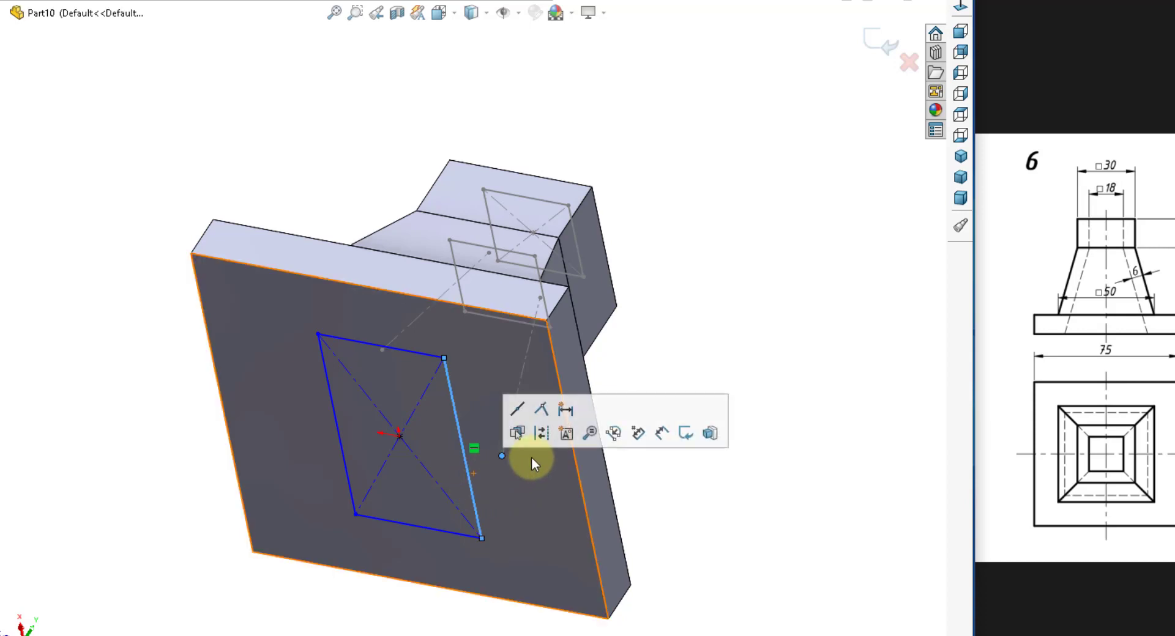
pyautogui.click(518, 413)
pyautogui.click(745, 476)
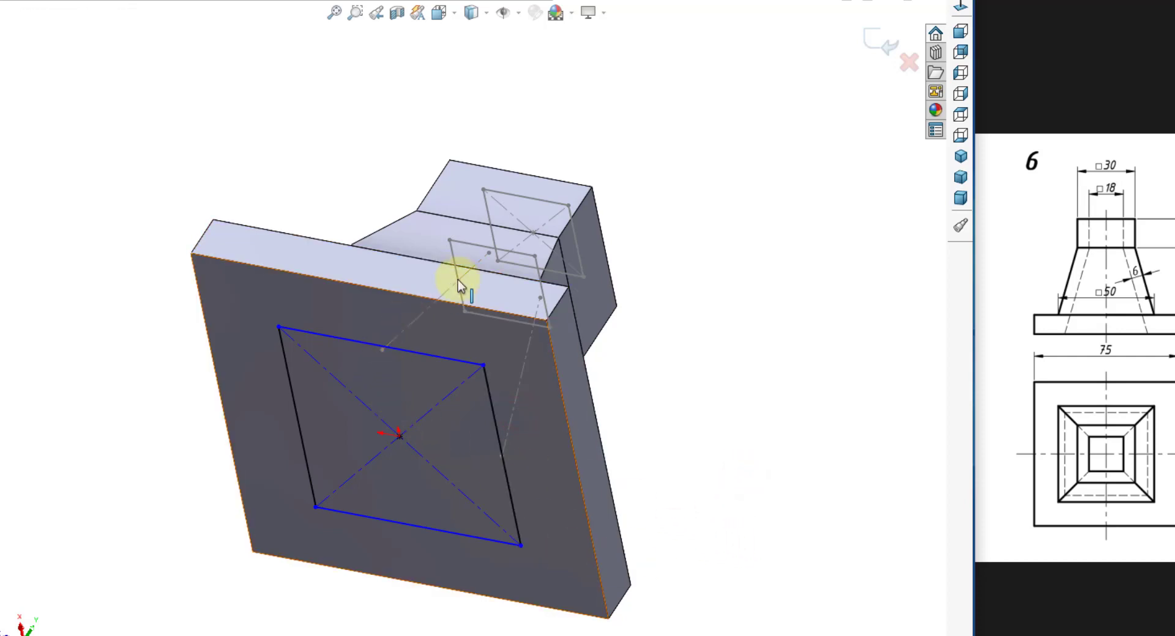
pyautogui.click(381, 353)
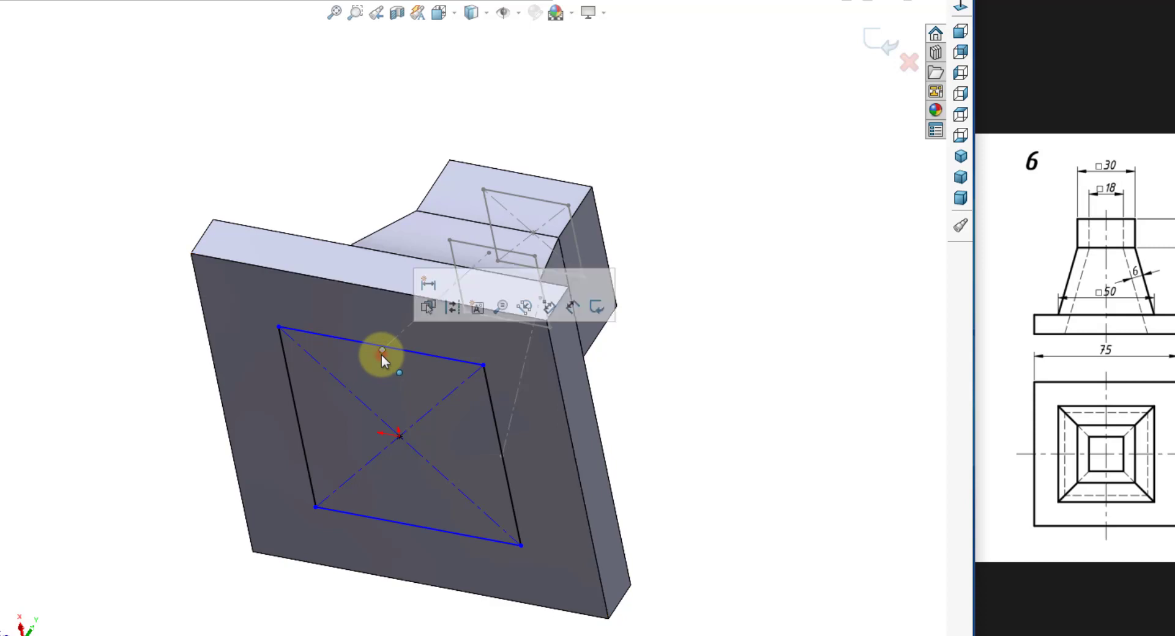
pyautogui.keyDown('ctrl'); pyautogui.click(421, 354); pyautogui.keyUp('ctrl')
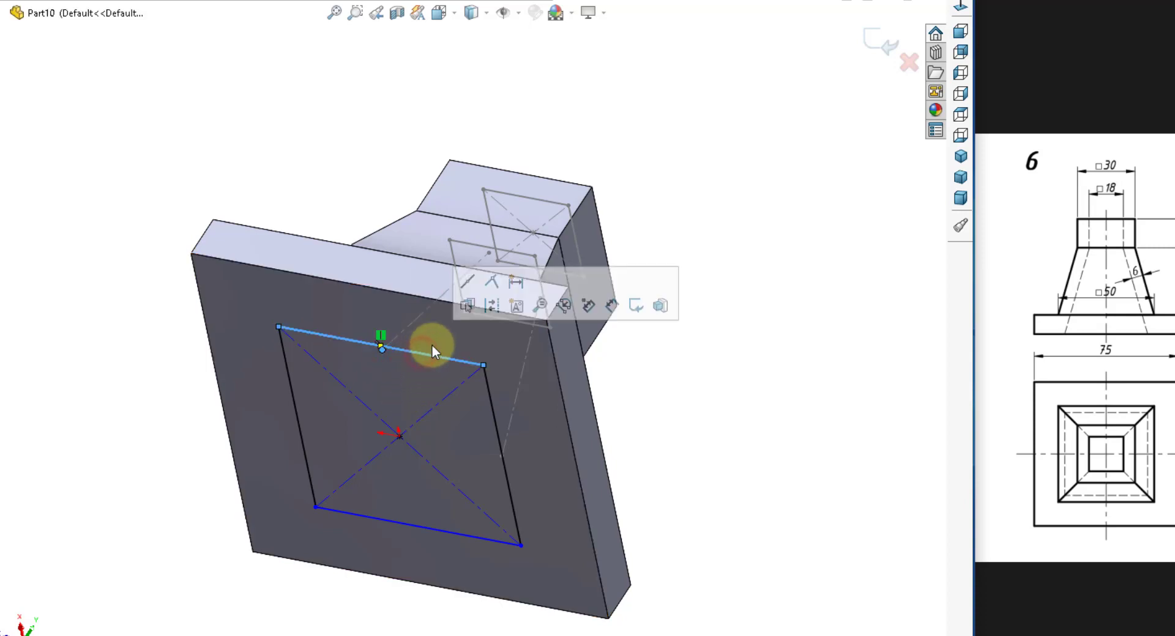
pyautogui.click(468, 287)
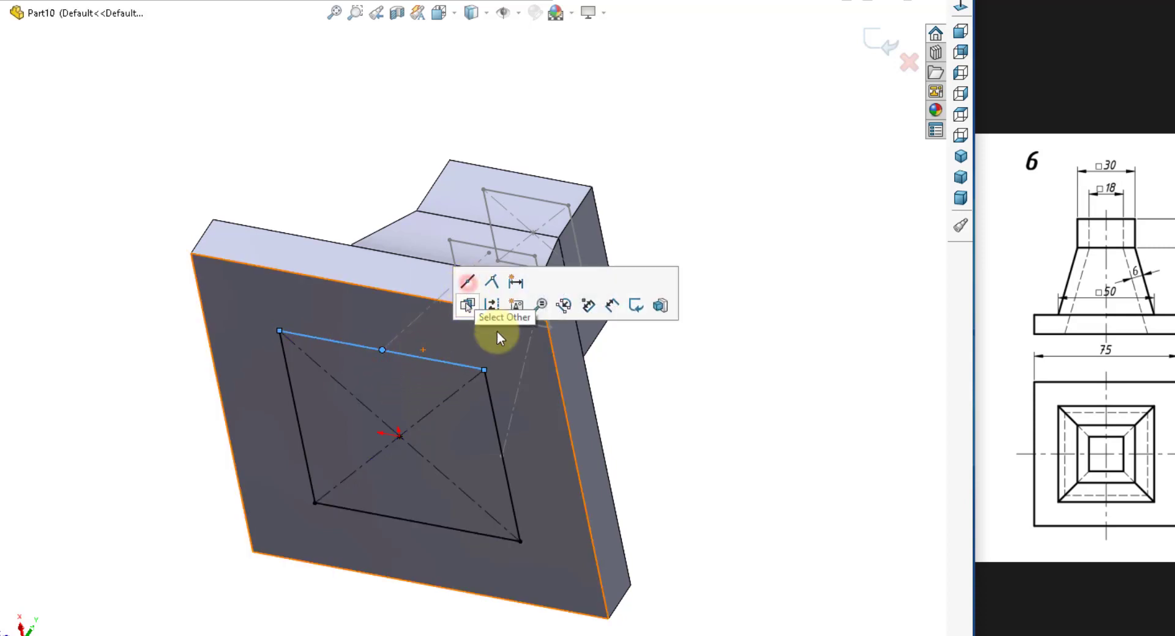
pyautogui.click(704, 446)
pyautogui.click(959, 95)
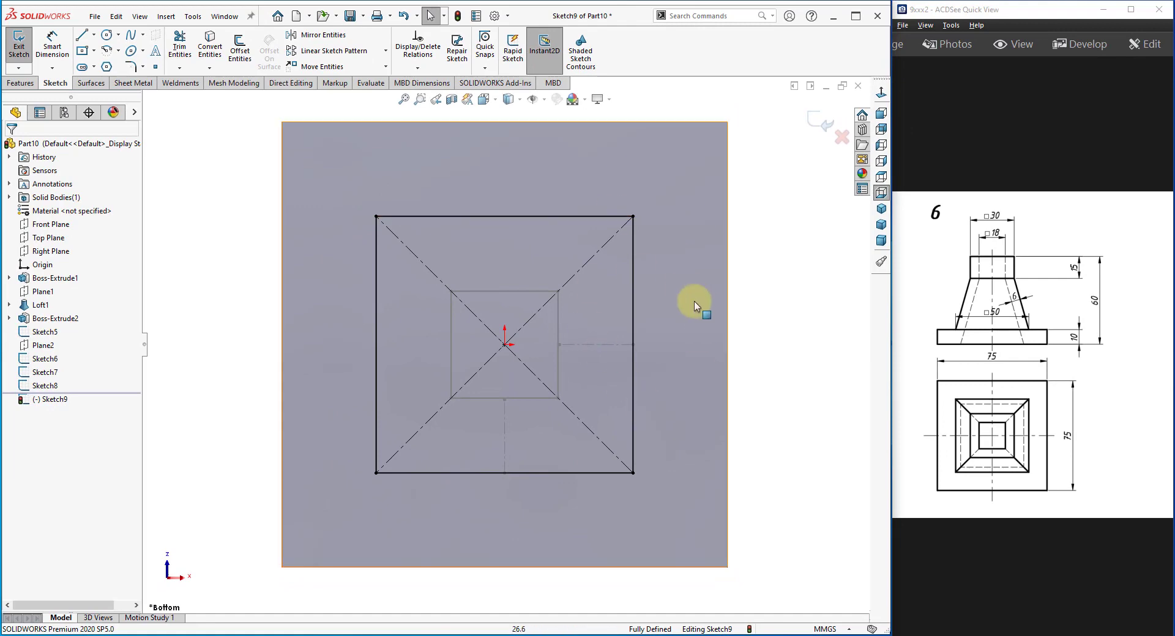
pyautogui.click(882, 210)
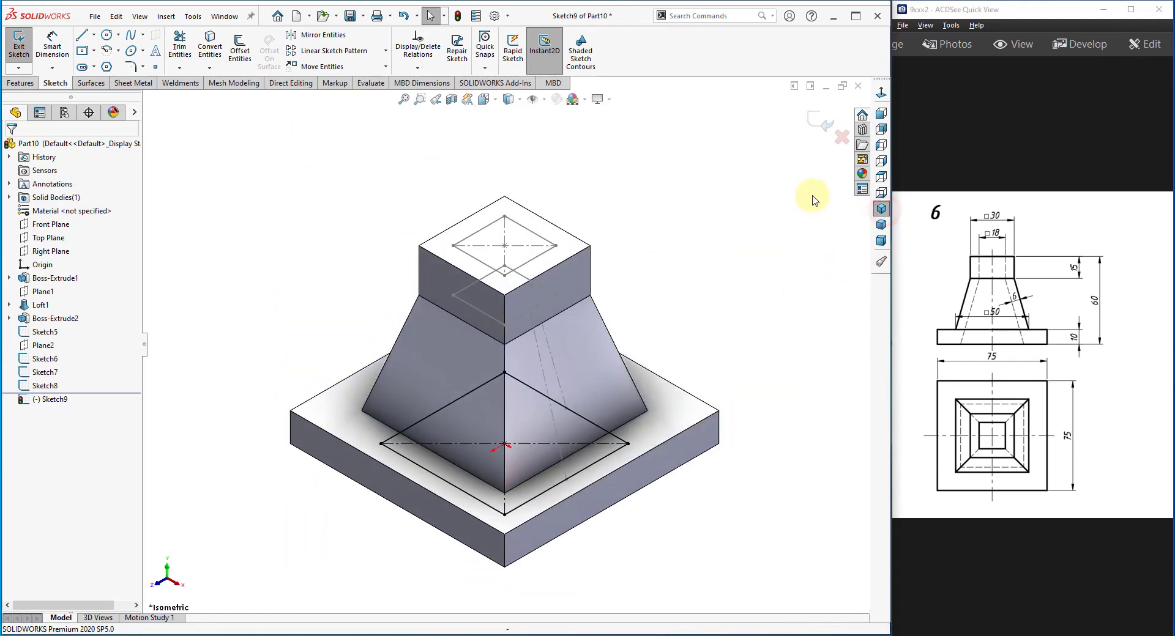
pyautogui.click(825, 123)
pyautogui.click(779, 339)
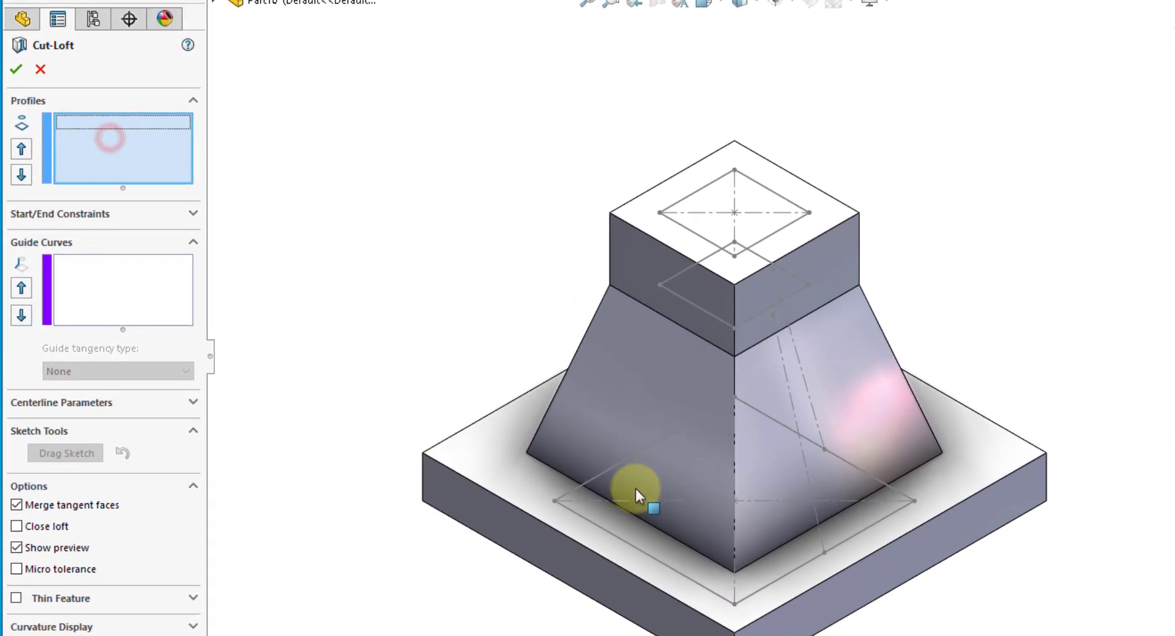
# Use Sketch5 and Sketch6 as the Lofted Cut profiles and accept Cut-Loft1
pyautogui.scroll(-2, 770, 248)
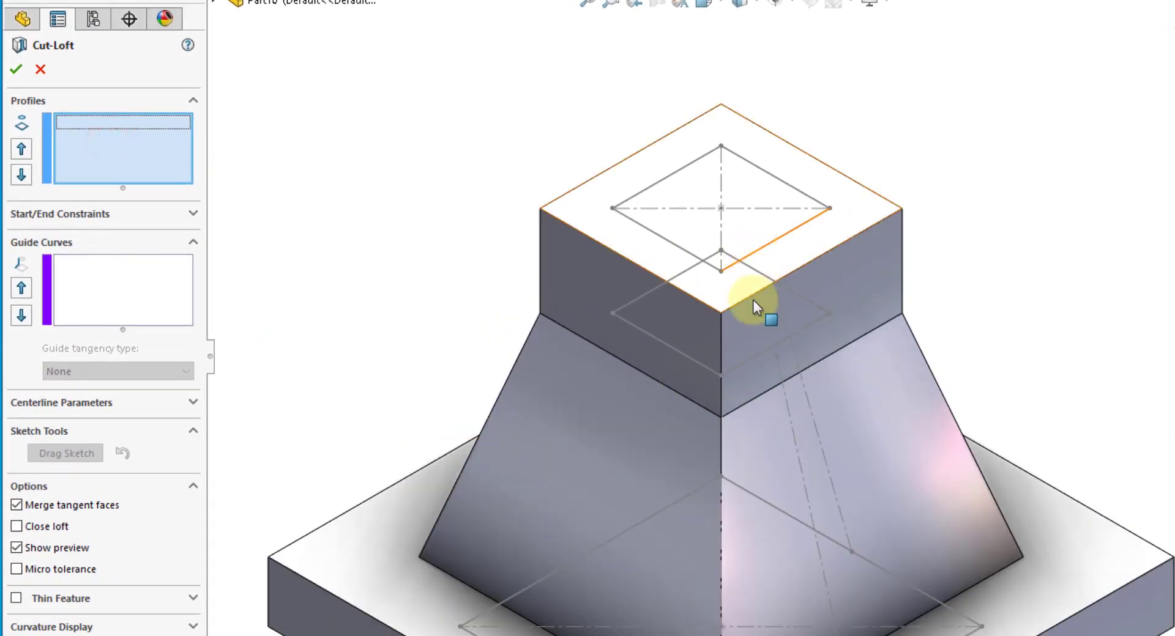
pyautogui.click(829, 209)
pyautogui.click(830, 314)
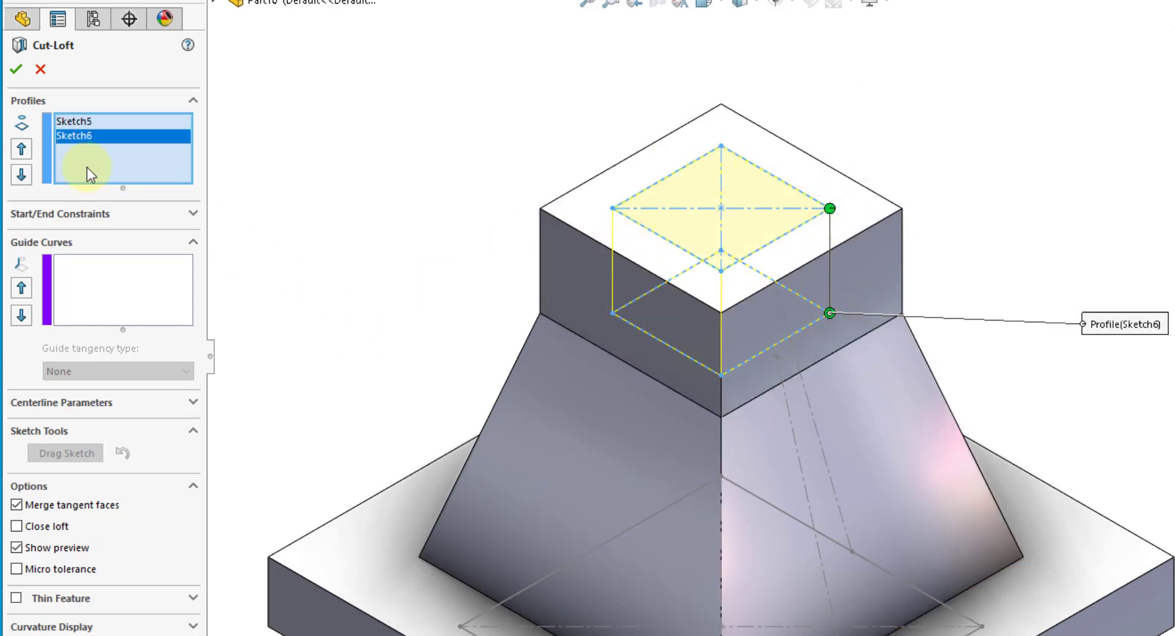
pyautogui.click(16, 72)
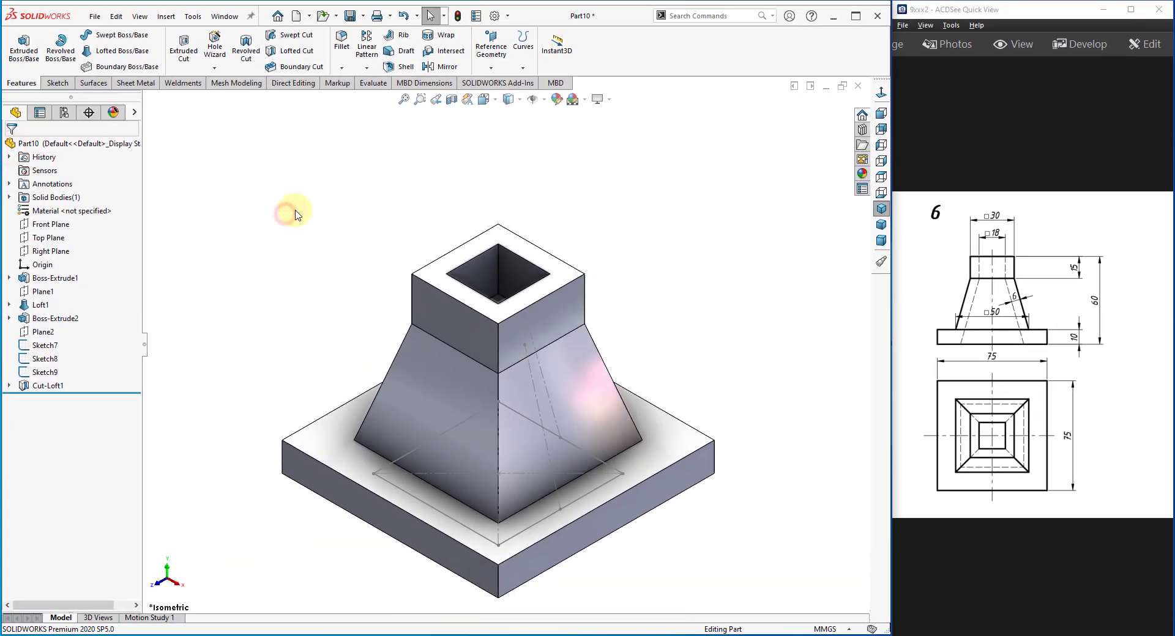
# Apply a section view cut along the Right Plane
pyautogui.click(450, 103)
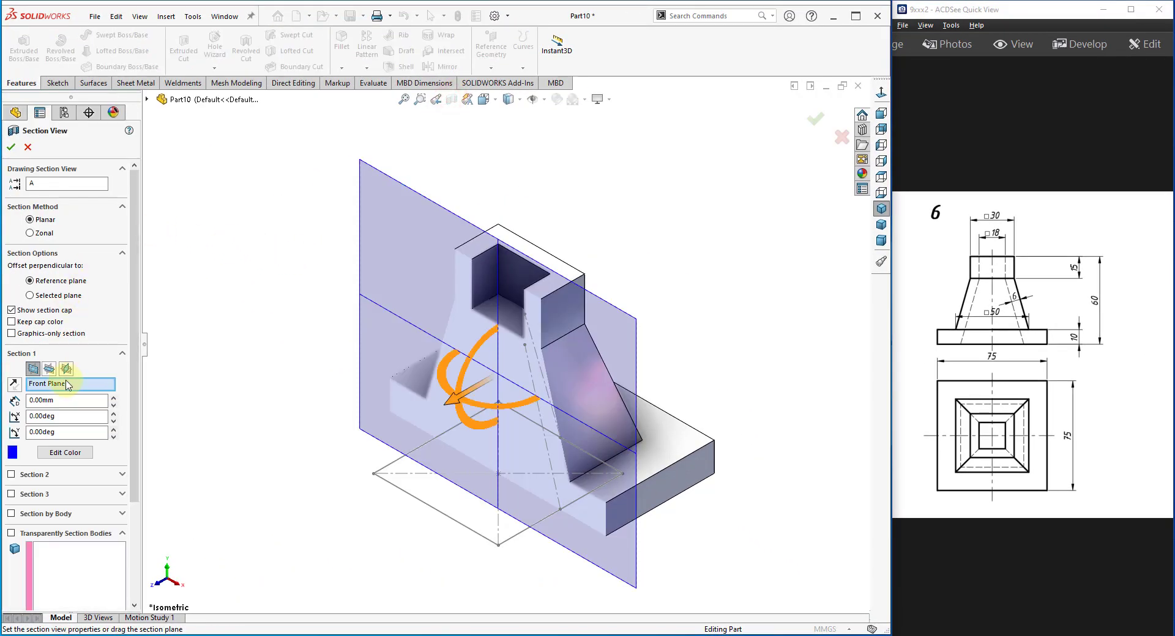
pyautogui.click(66, 369)
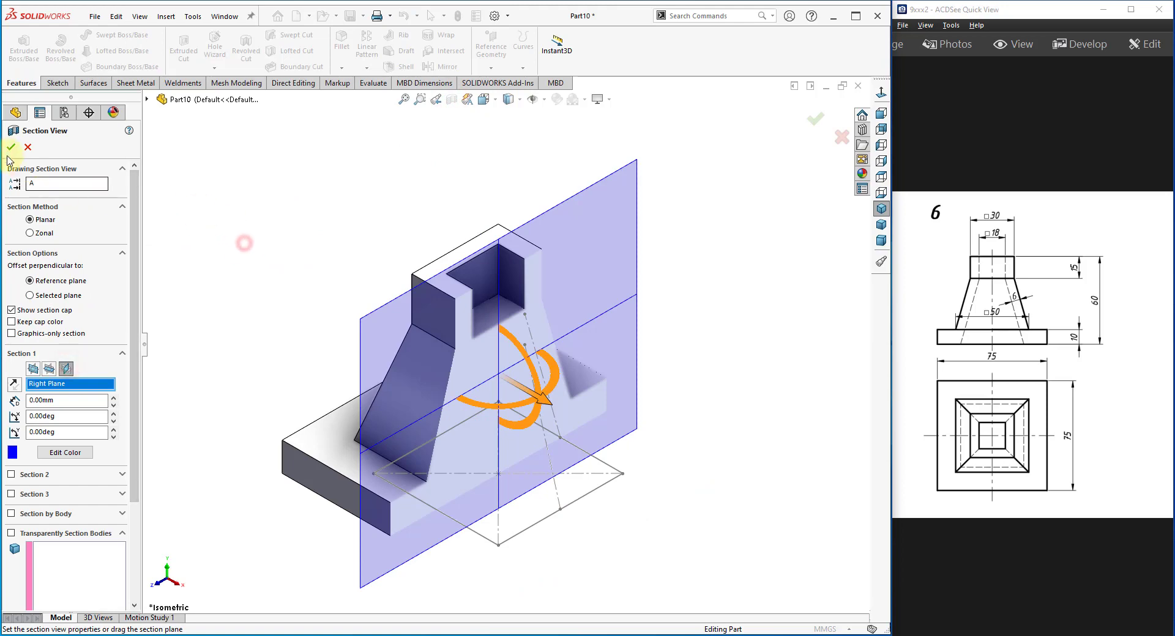
pyautogui.click(27, 147)
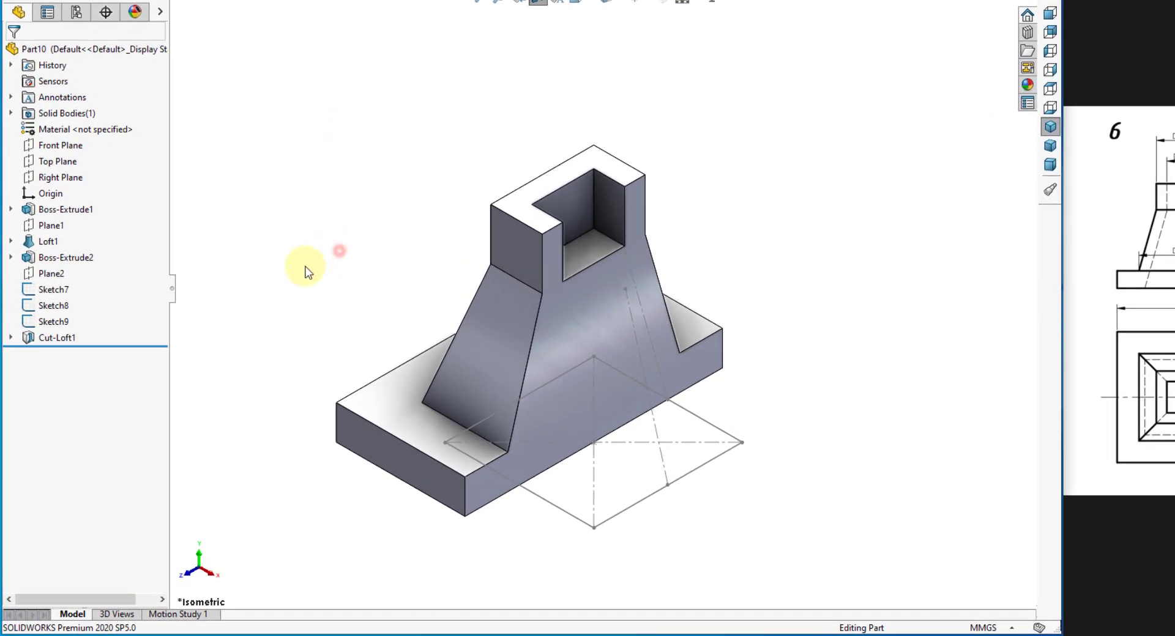
# Show Sketch6 from under Cut-Loft1
pyautogui.click(10, 338)
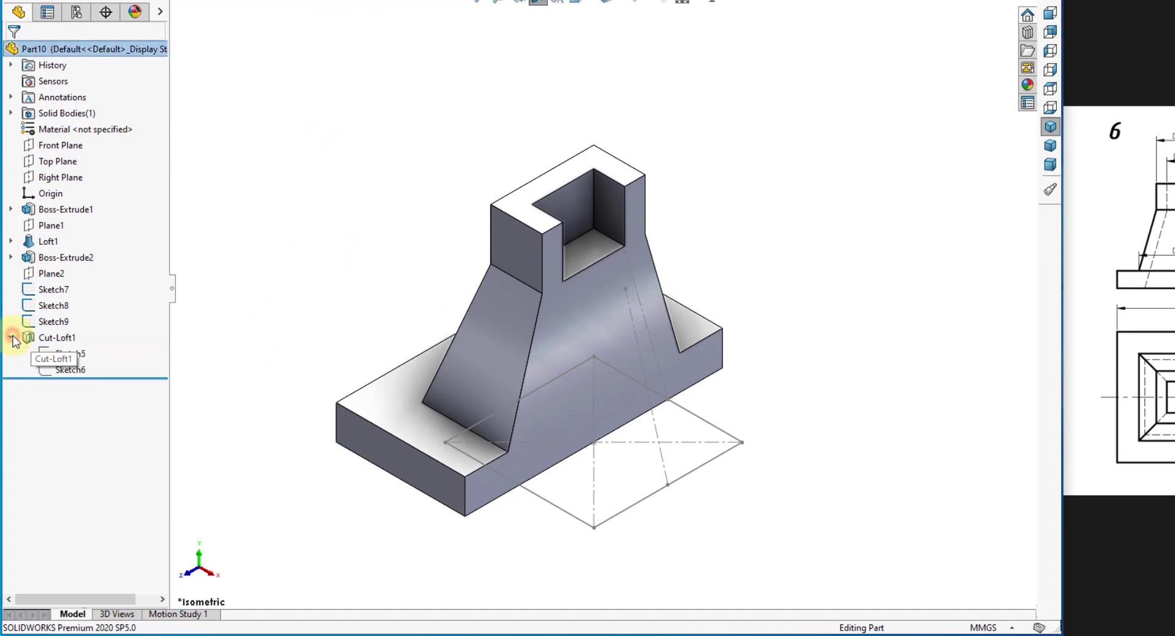
pyautogui.click(71, 372)
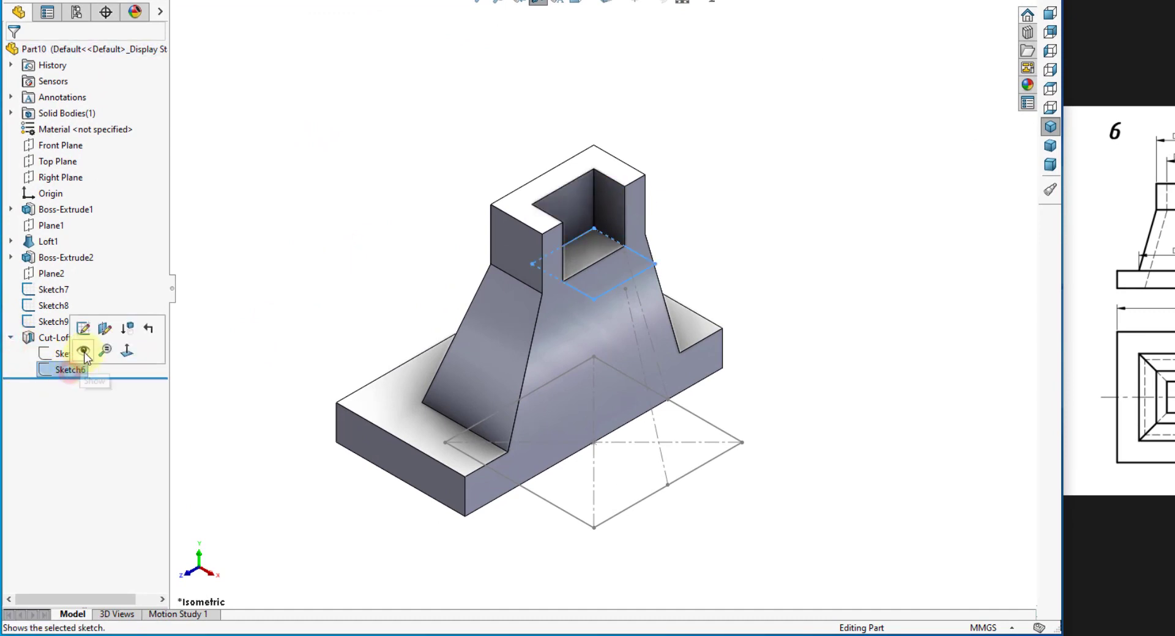
pyautogui.click(112, 348)
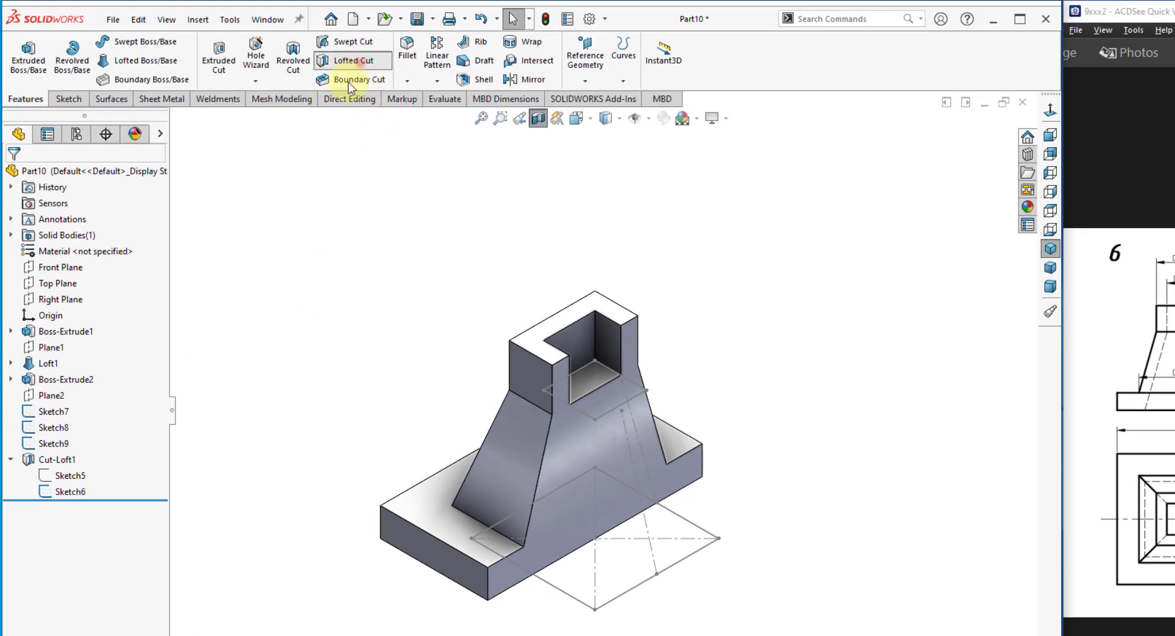
# Create a lofted cut from Sketch6 down to Sketch9 to hollow the frustum and base
pyautogui.click(353, 61)
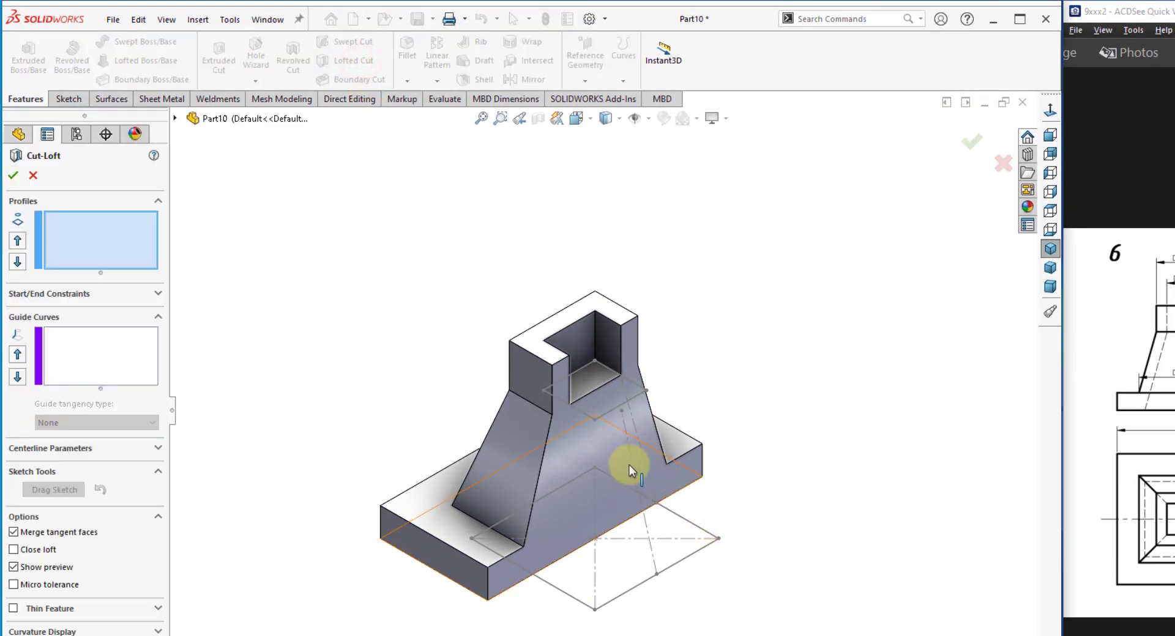
pyautogui.scroll(-2, 629, 465)
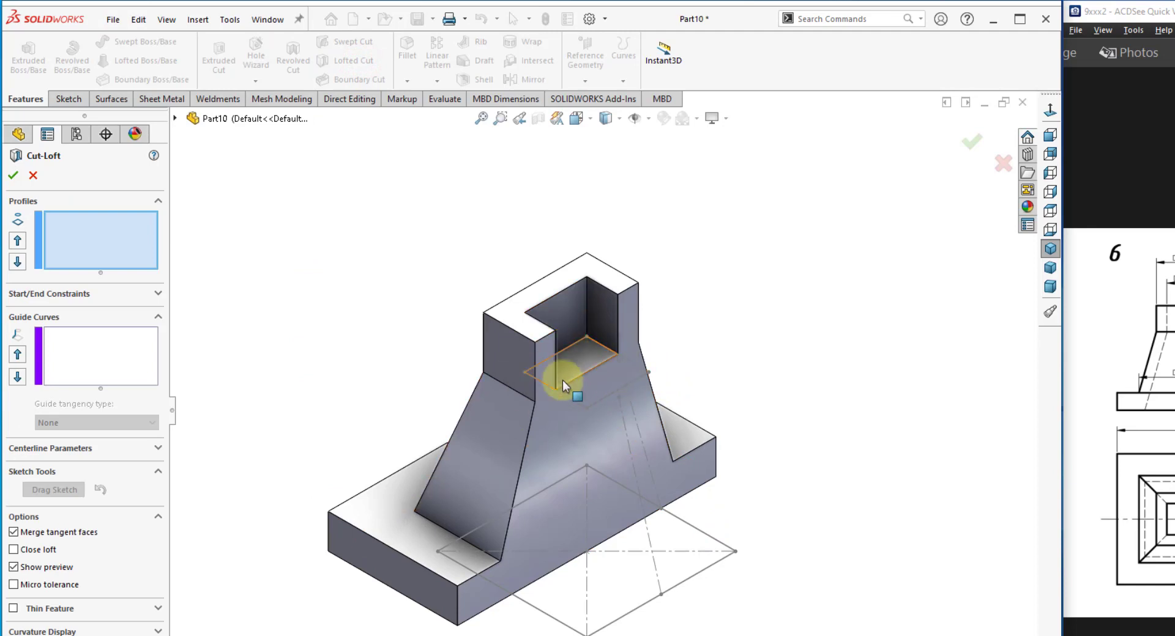
pyautogui.click(649, 372)
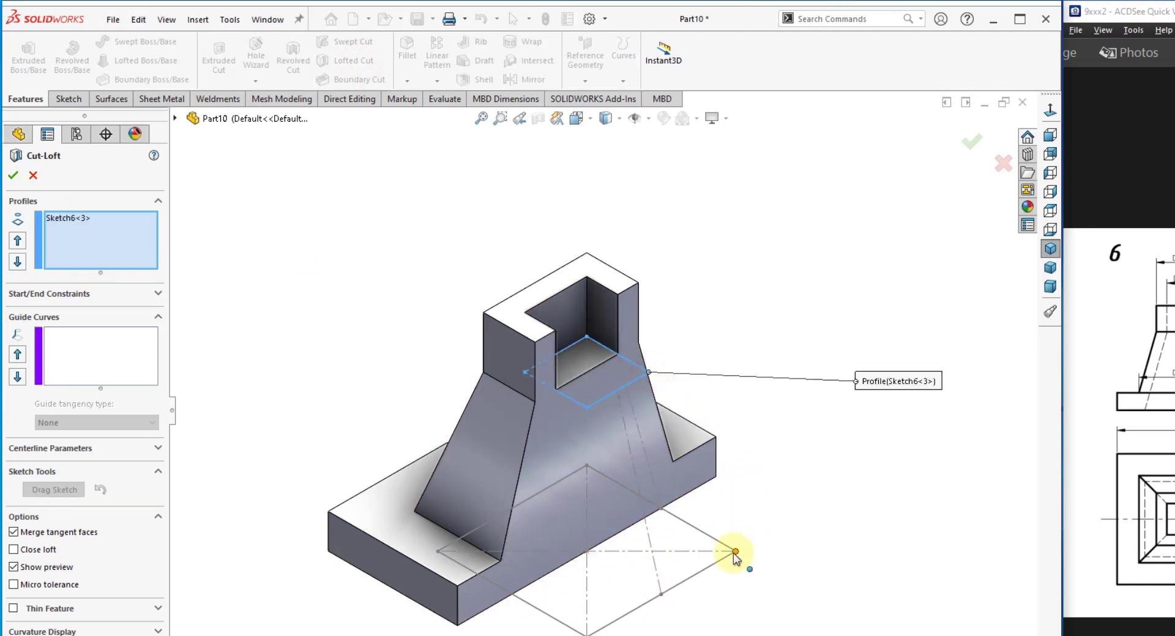
pyautogui.click(735, 552)
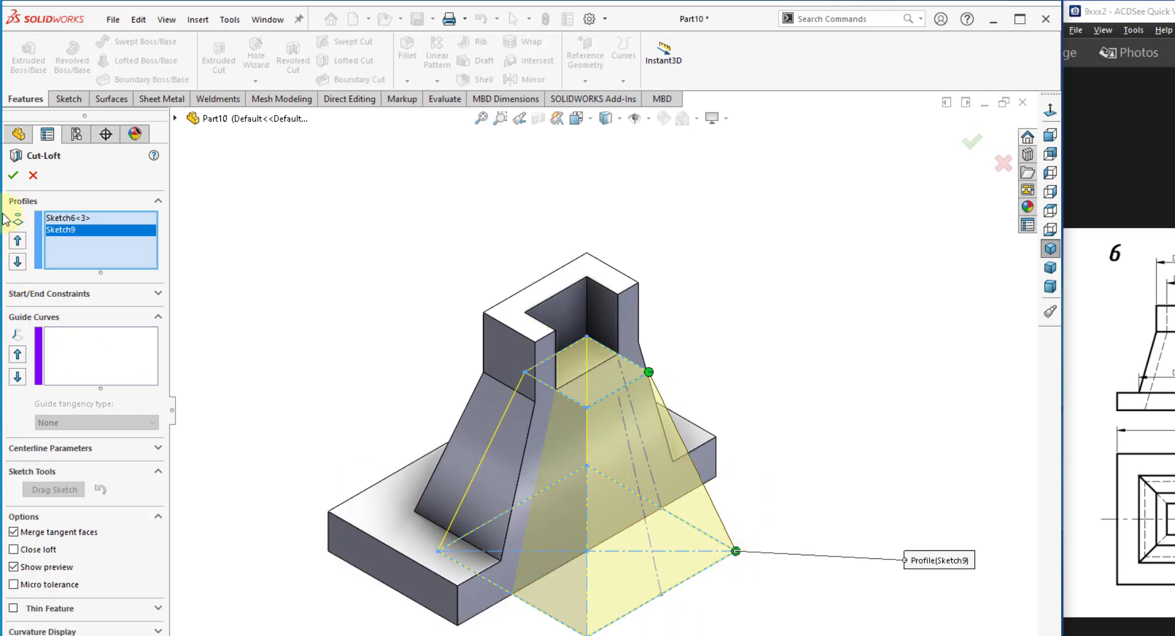
pyautogui.click(14, 176)
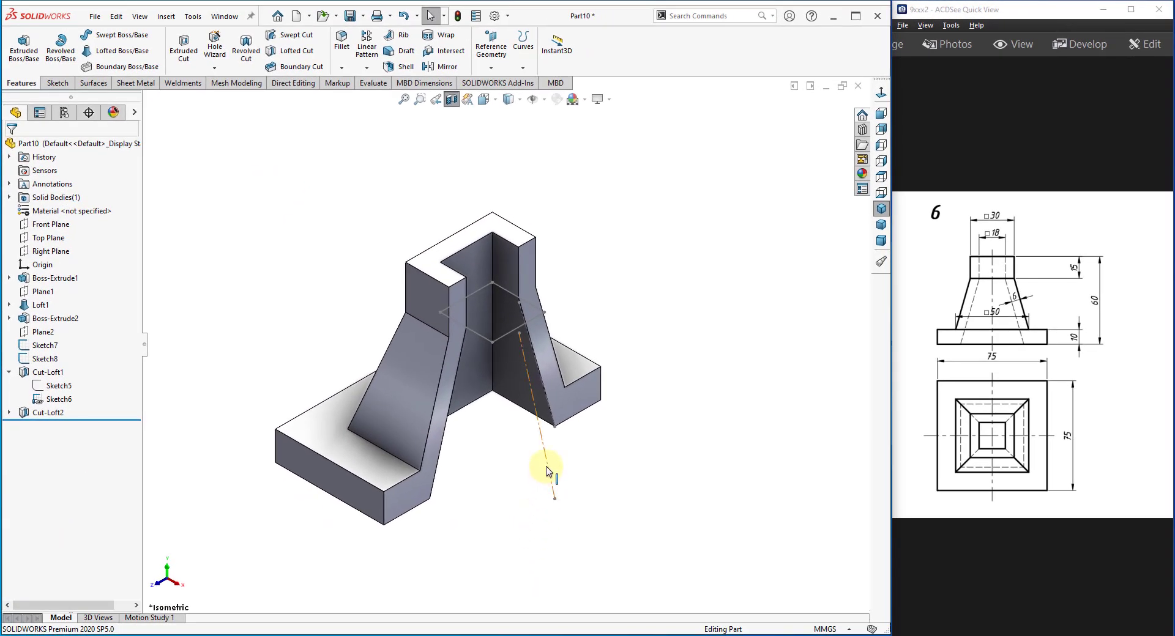
# Hide the dash-dot guide line and Sketch6, and turn off the section view
pyautogui.click(547, 472)
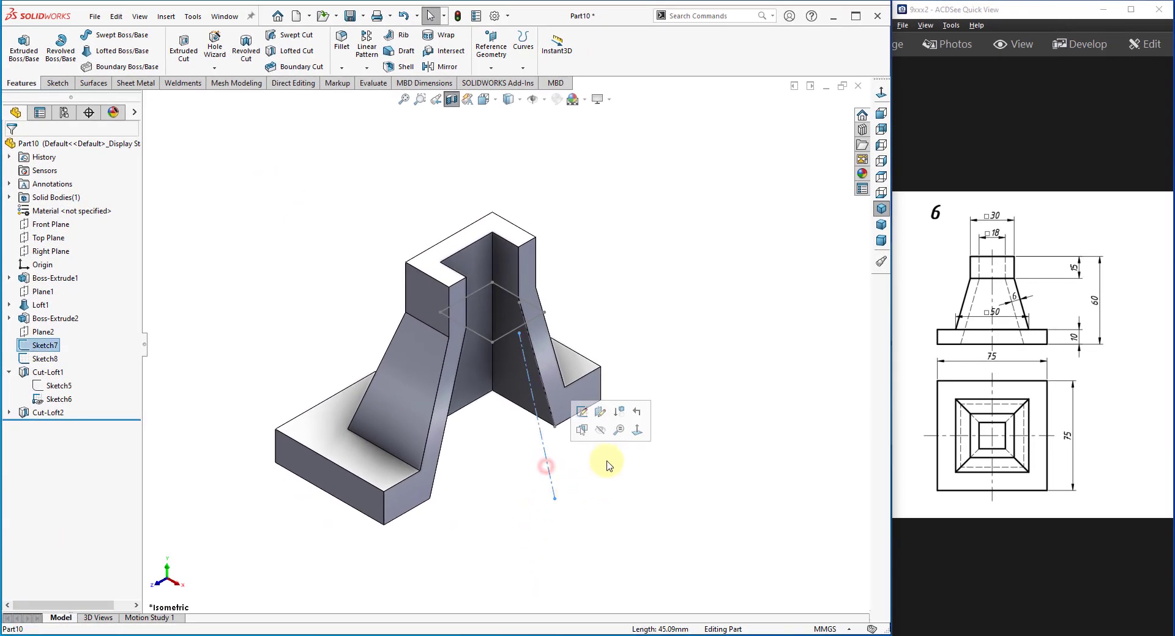
pyautogui.click(598, 428)
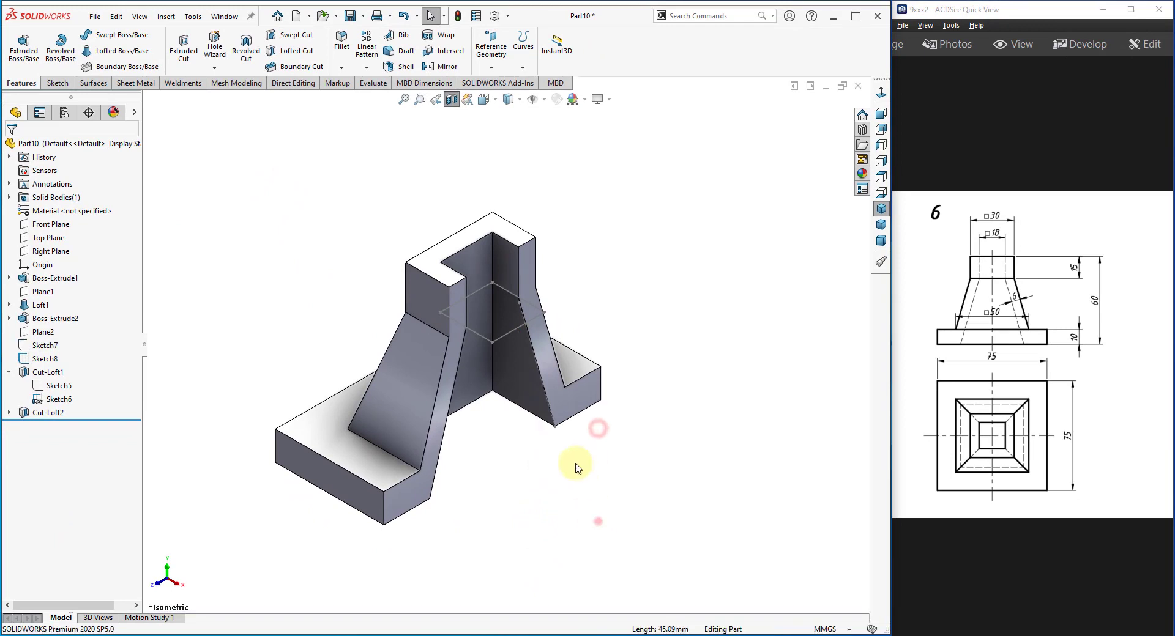
pyautogui.click(505, 340)
pyautogui.click(553, 298)
pyautogui.click(604, 204)
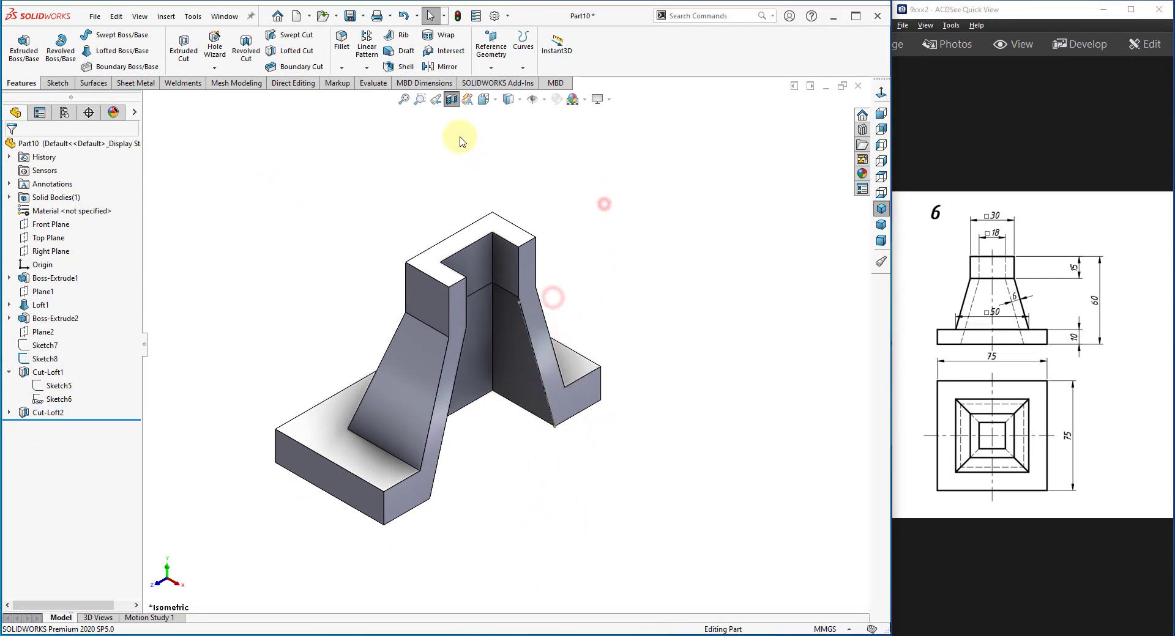
pyautogui.click(451, 99)
# Save the part as 666
pyautogui.click(350, 17)
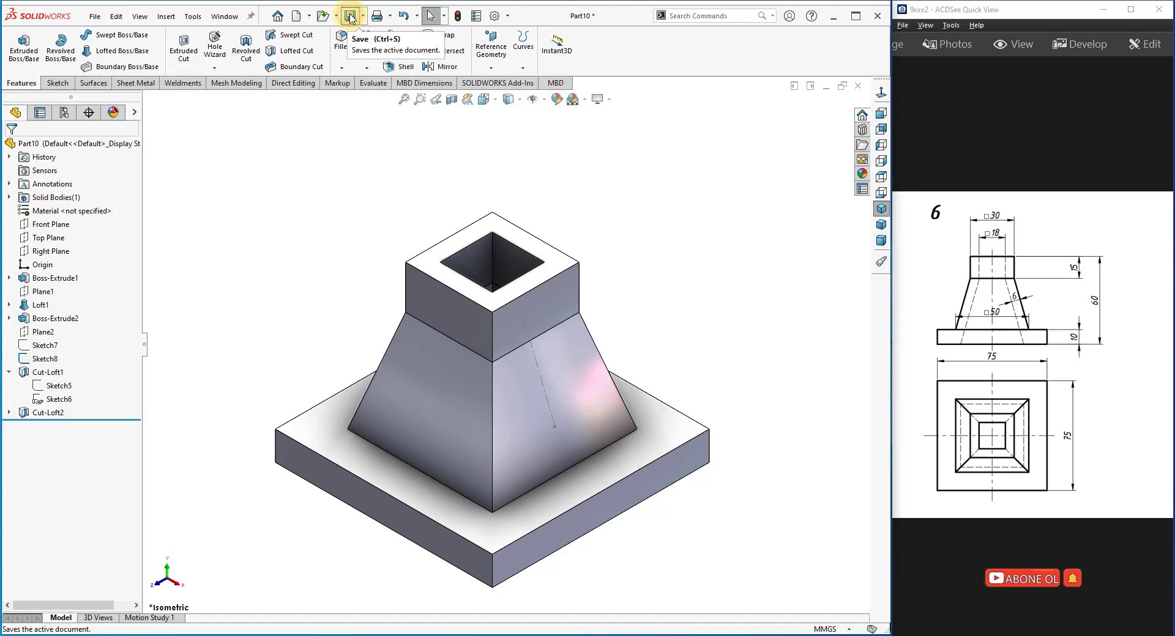
pyautogui.write('666')
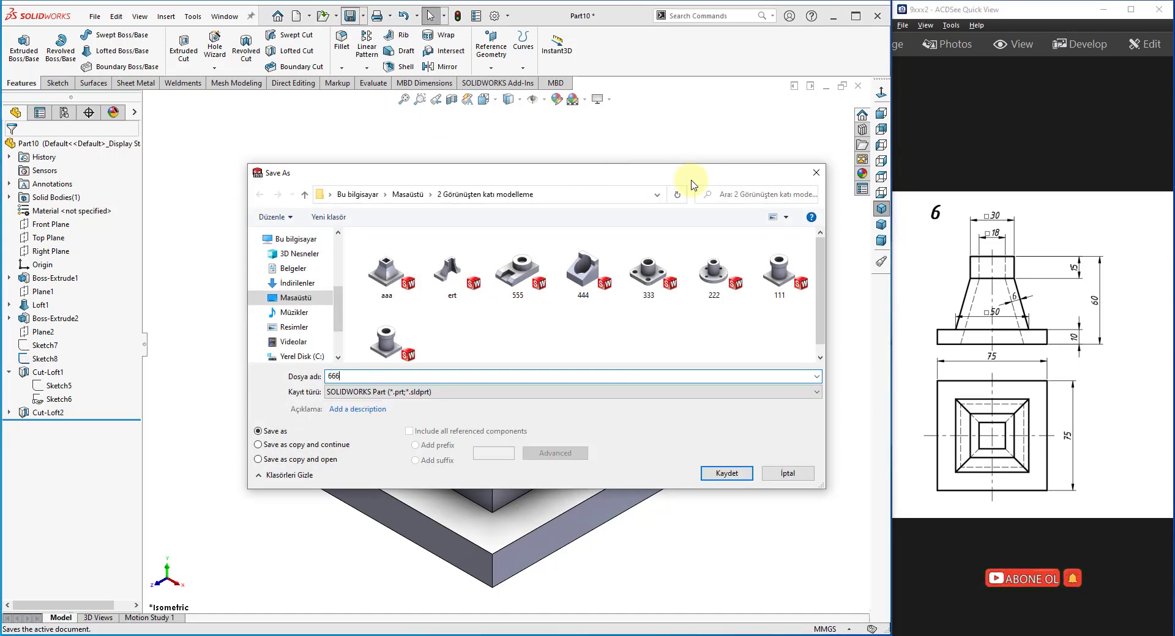
pyautogui.press('Return')
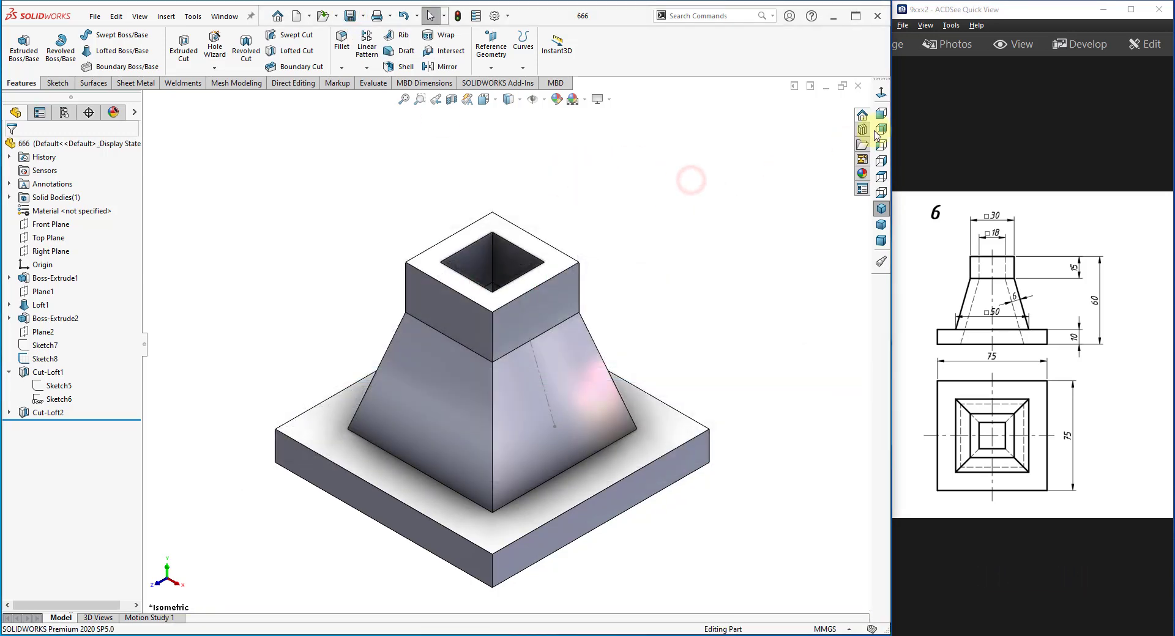
# Make a drawing from the part on a custom 420 × 297 mm sheet
pyautogui.click(309, 15)
pyautogui.click(342, 43)
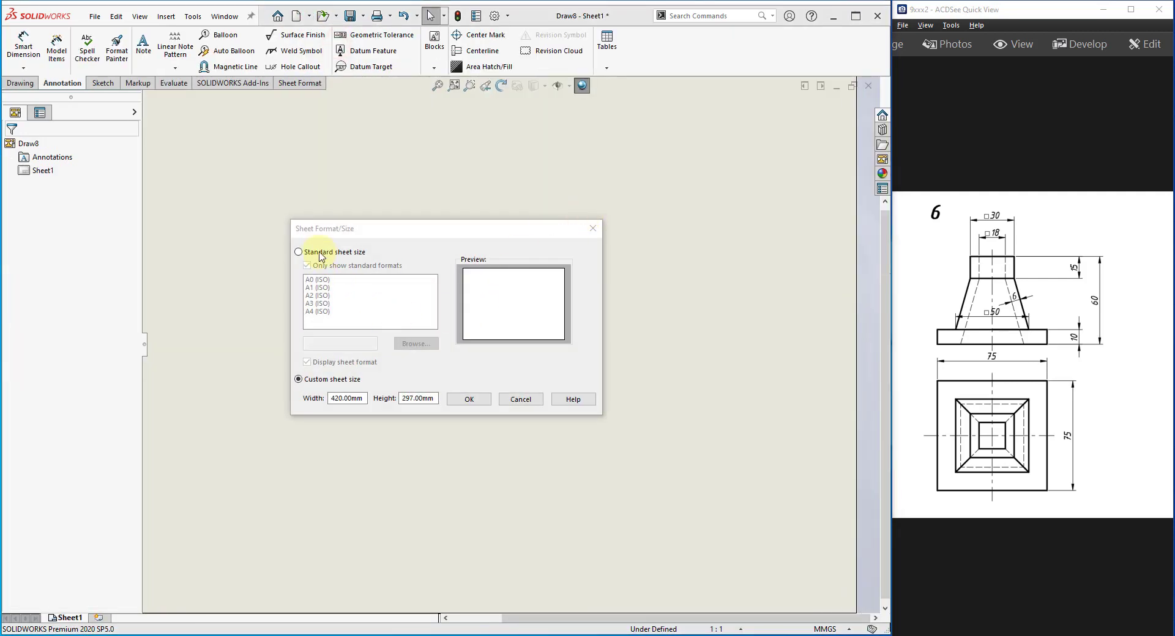
pyautogui.click(318, 251)
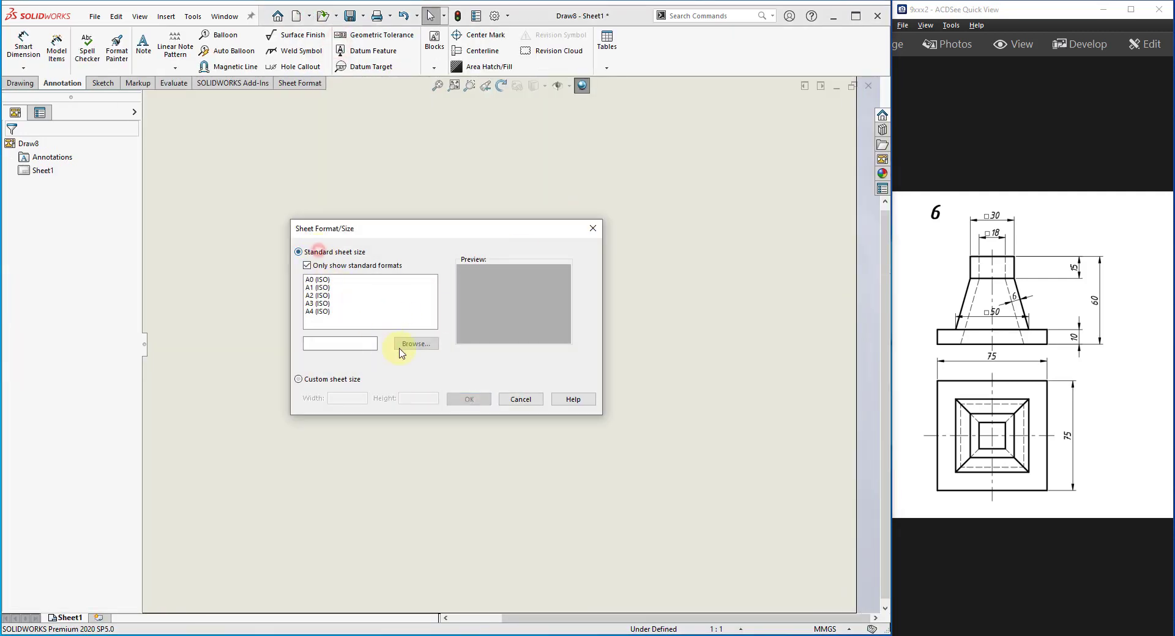
pyautogui.click(318, 304)
pyautogui.click(298, 379)
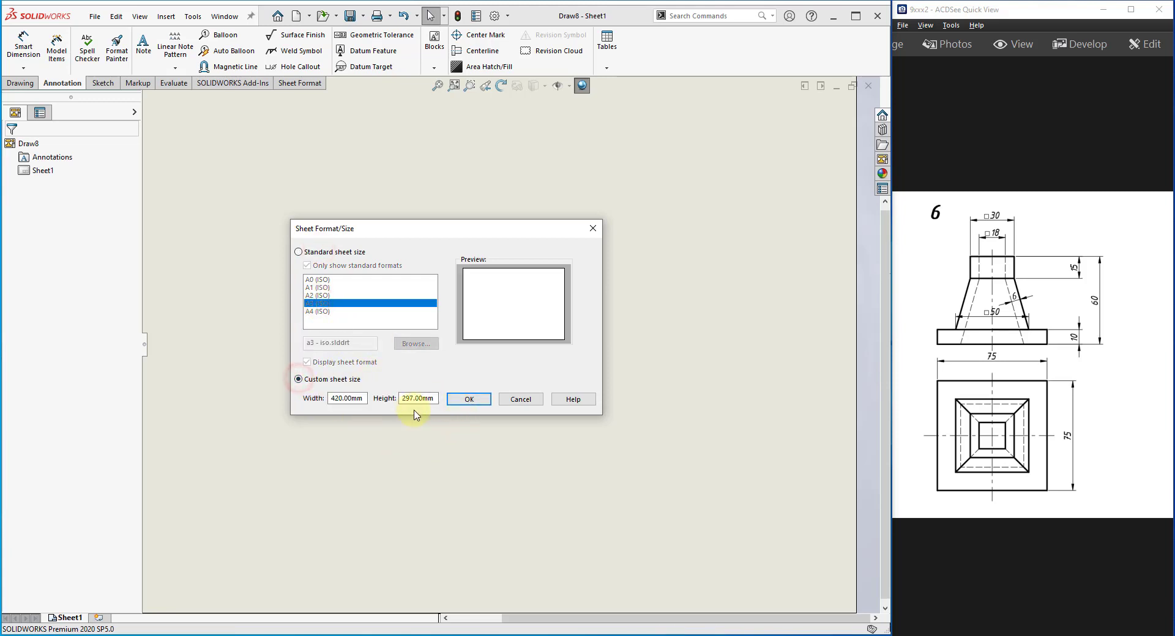
pyautogui.click(469, 399)
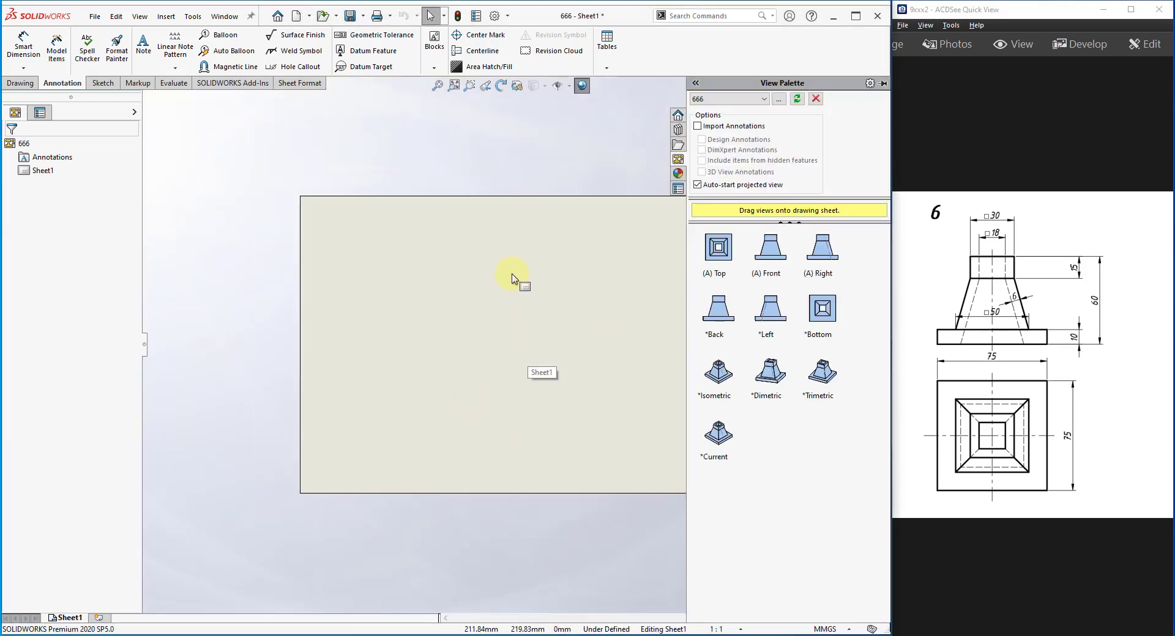
# Set the sheet's projection type to first angle in Sheet Properties
pyautogui.rightClick(513, 279)
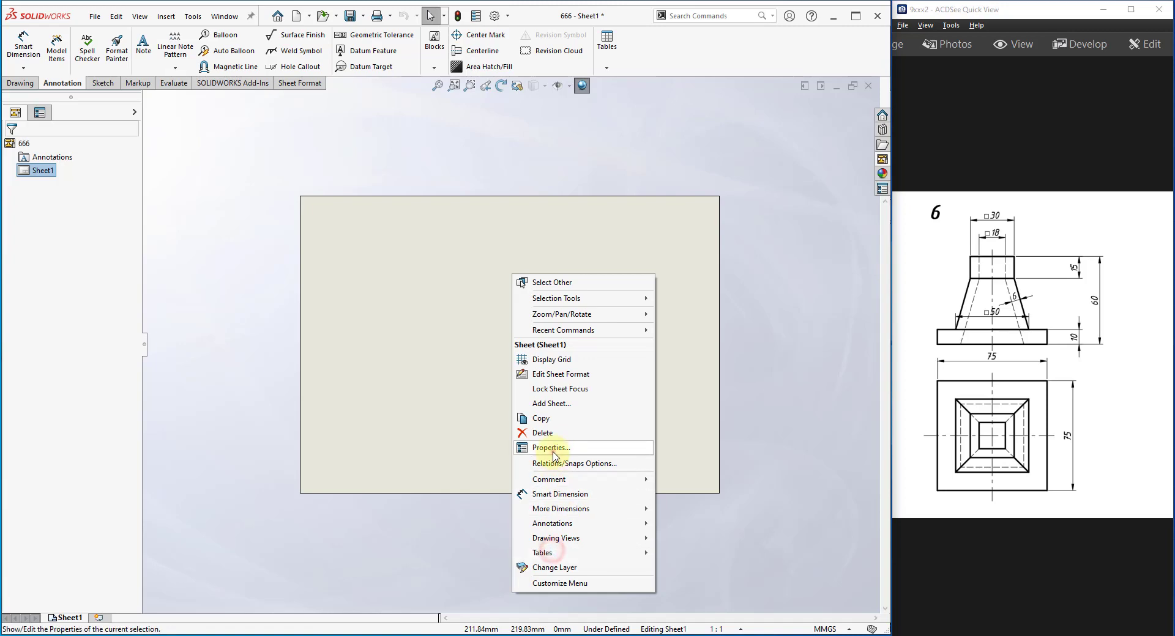
pyautogui.click(552, 447)
pyautogui.click(581, 223)
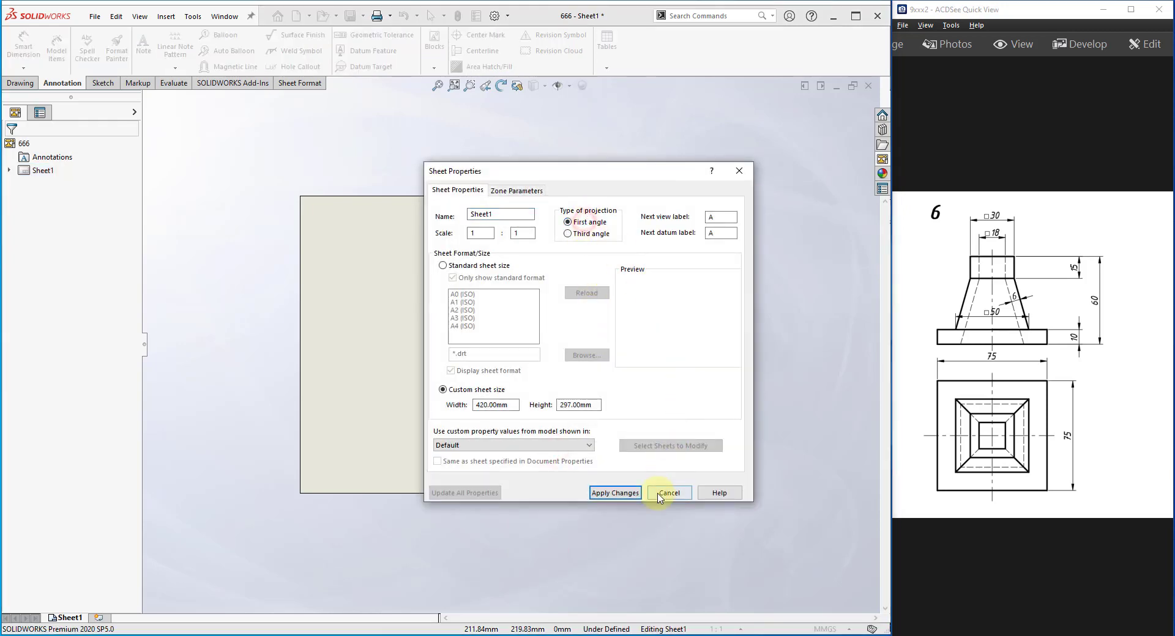
pyautogui.click(612, 493)
pyautogui.click(883, 159)
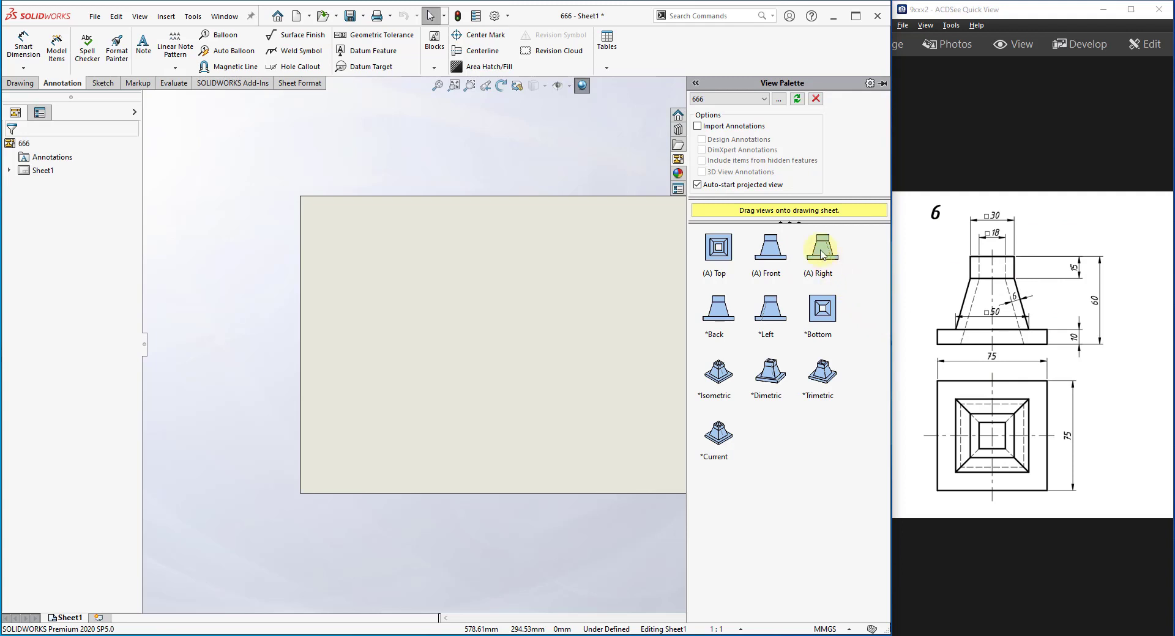
# Place the front view in the upper half and its projected top view below
pyautogui.moveTo(822, 253); pyautogui.dragTo(442, 294)
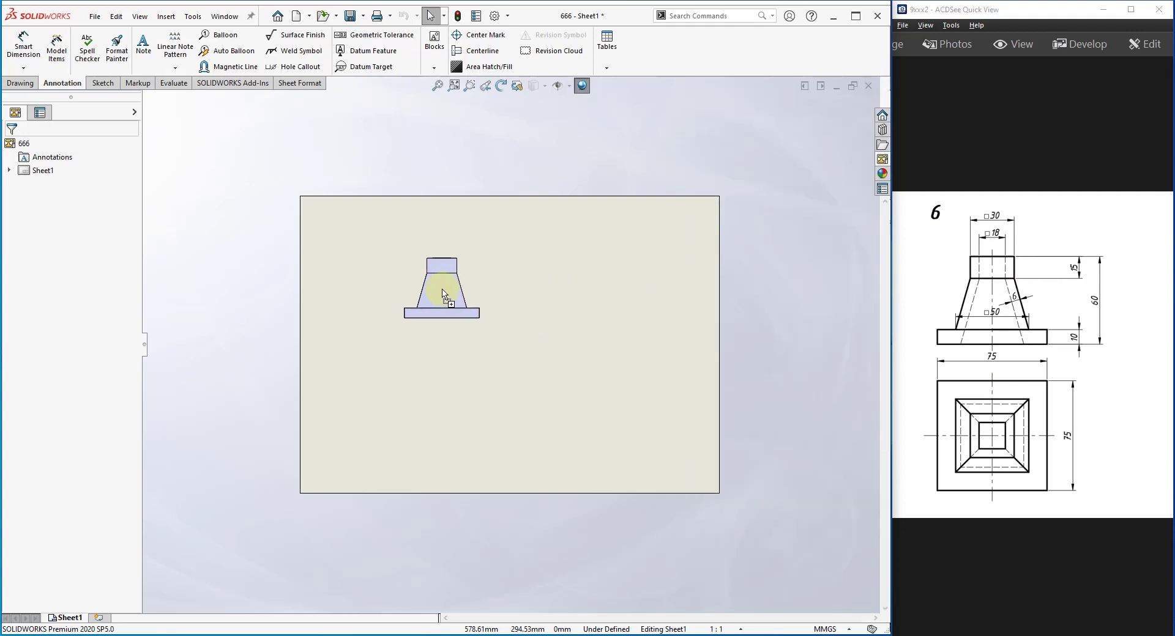
pyautogui.moveTo(444, 294); pyautogui.dragTo(480, 283)
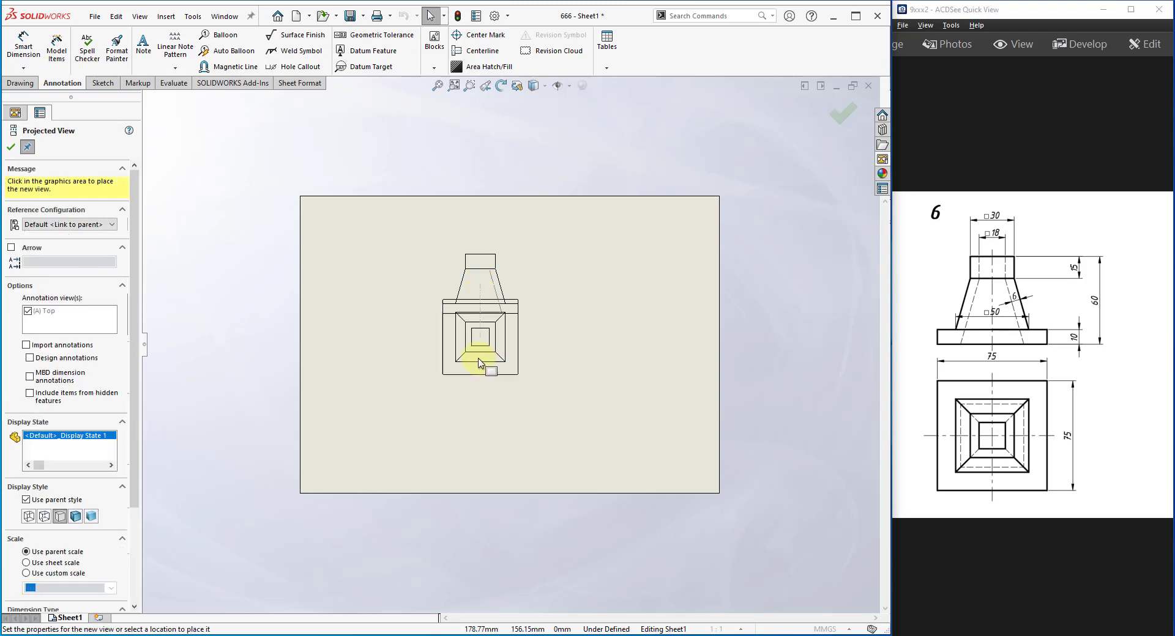
pyautogui.click(483, 404)
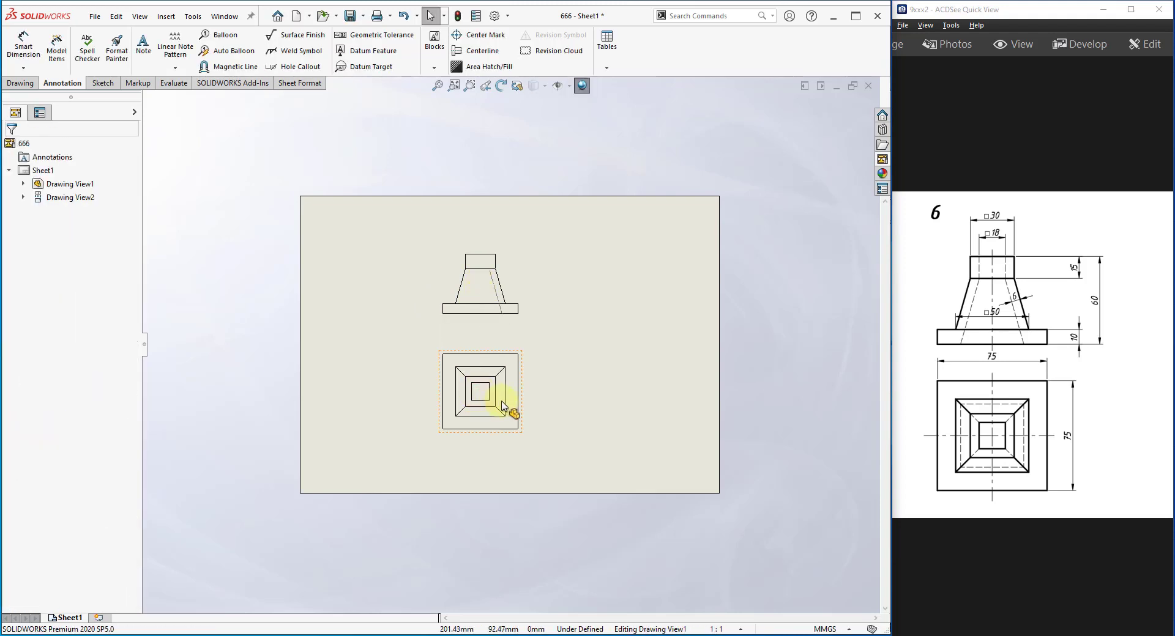
# Delete the stray slanted sketch line from the front view
pyautogui.scroll(-3, 470, 335)
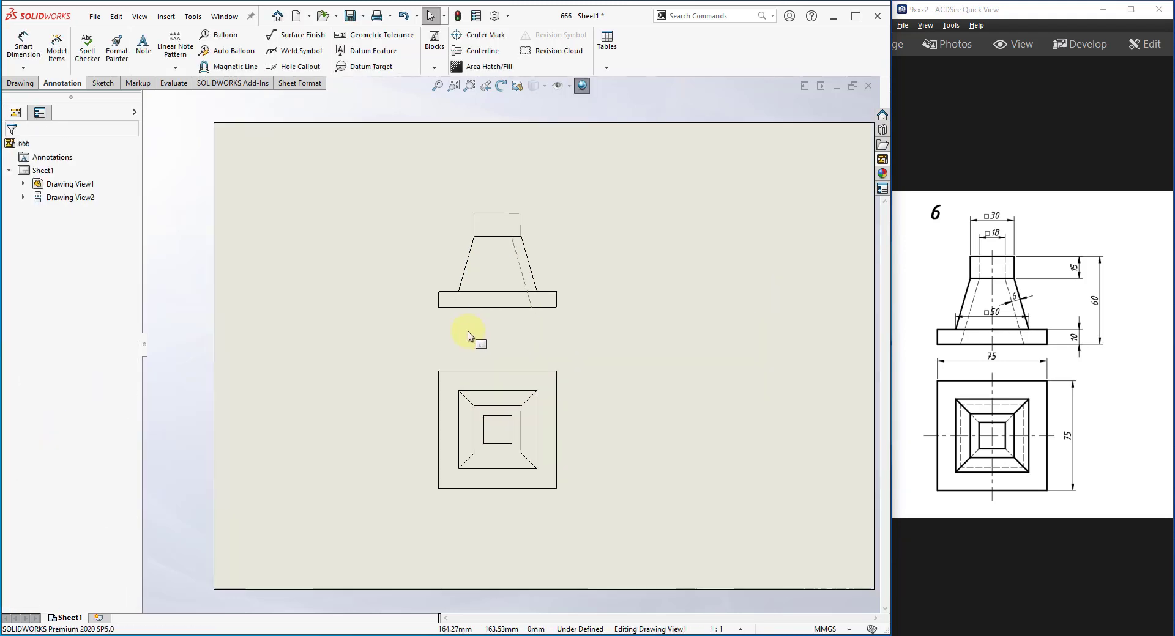
pyautogui.click(520, 266)
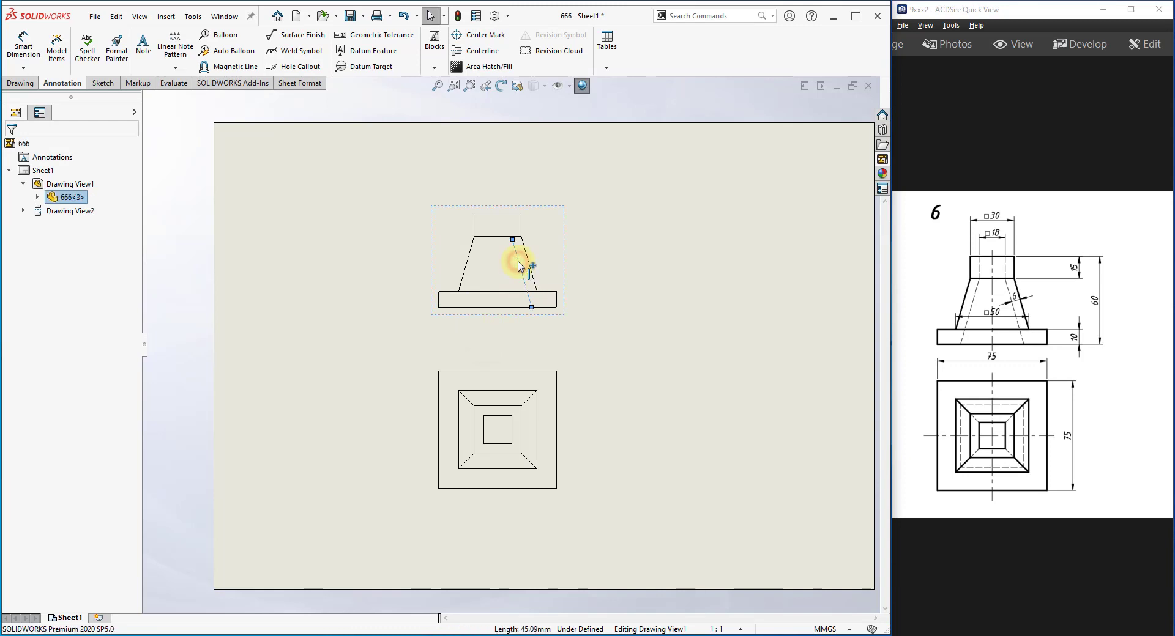
pyautogui.press('Delete')
pyautogui.click(681, 267)
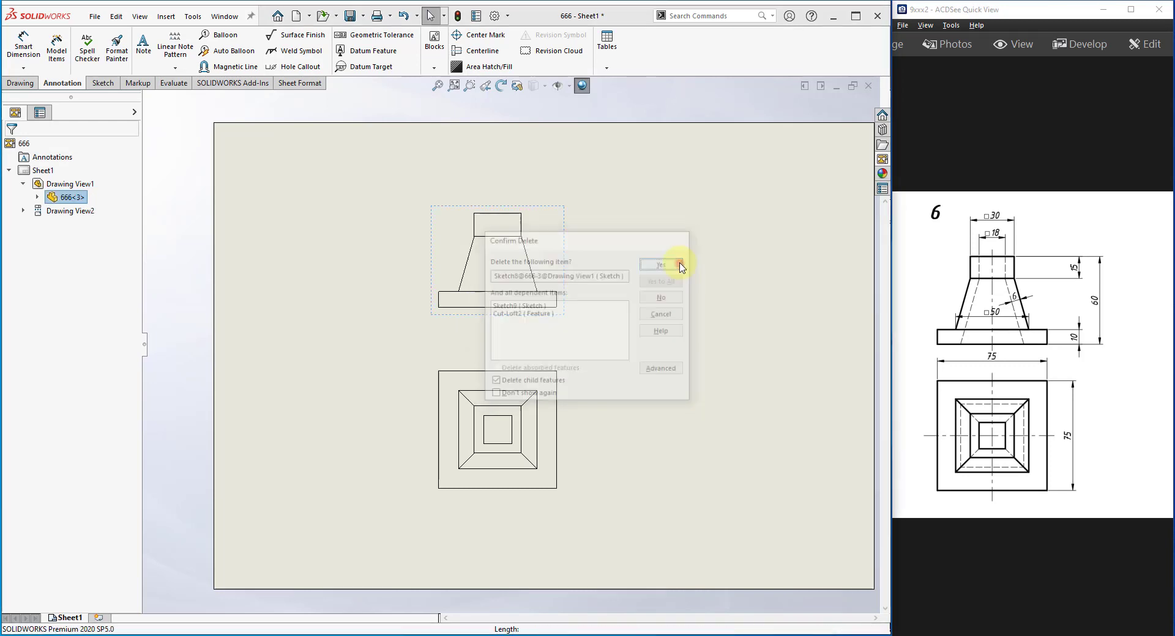
# Set the front view's display style to Hidden Lines Visible
pyautogui.click(517, 315)
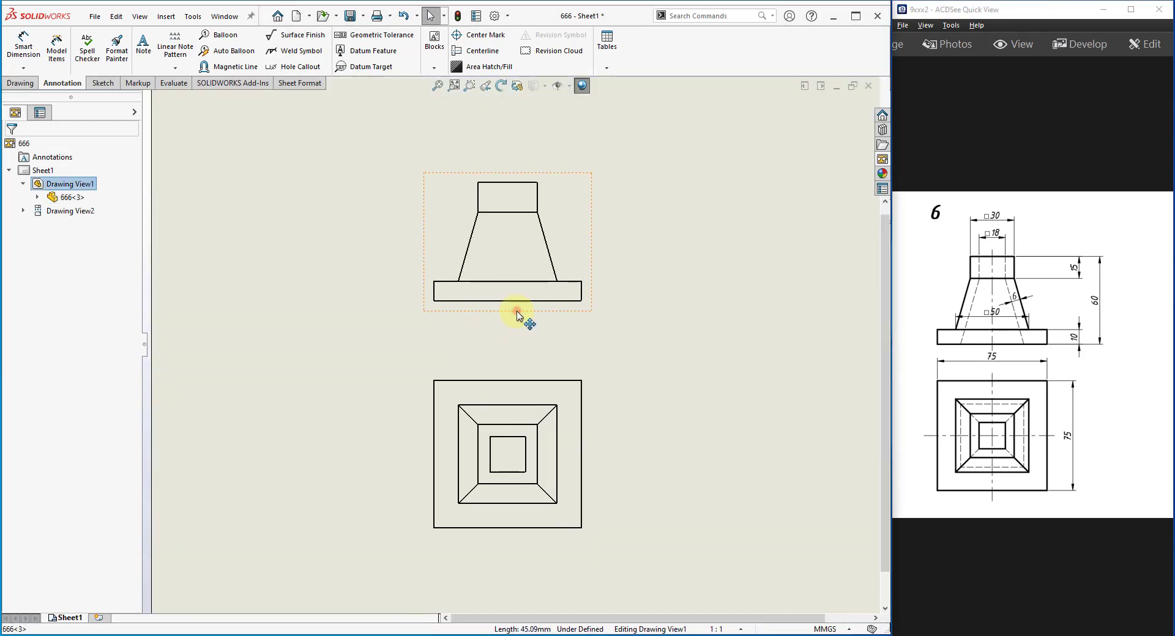
pyautogui.click(72, 481)
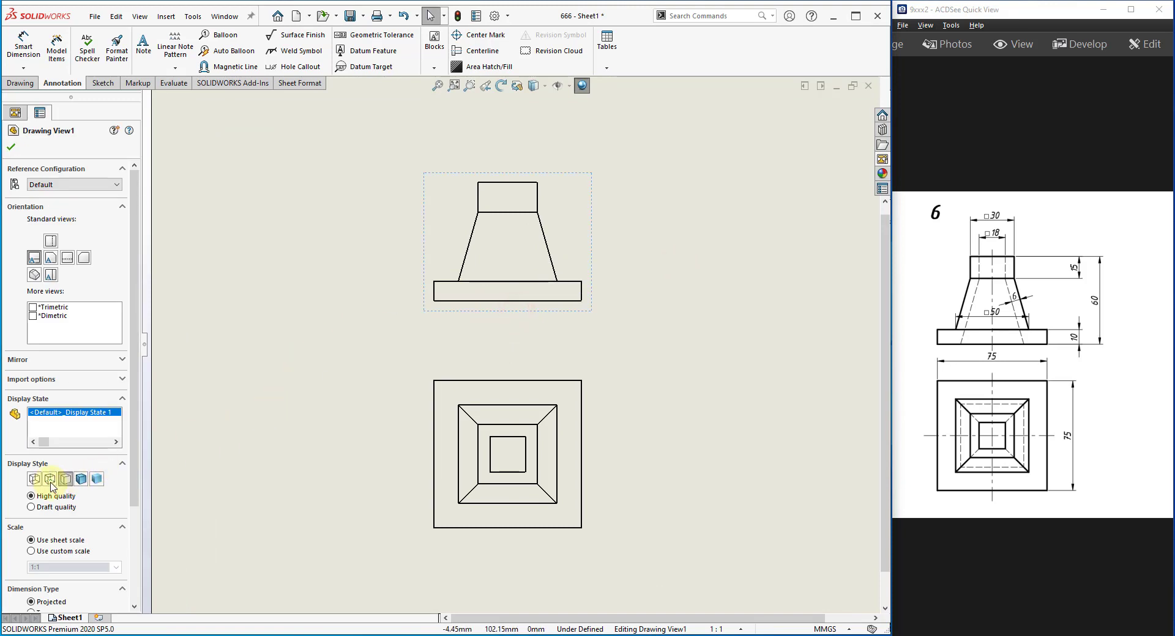
pyautogui.click(50, 481)
pyautogui.click(11, 147)
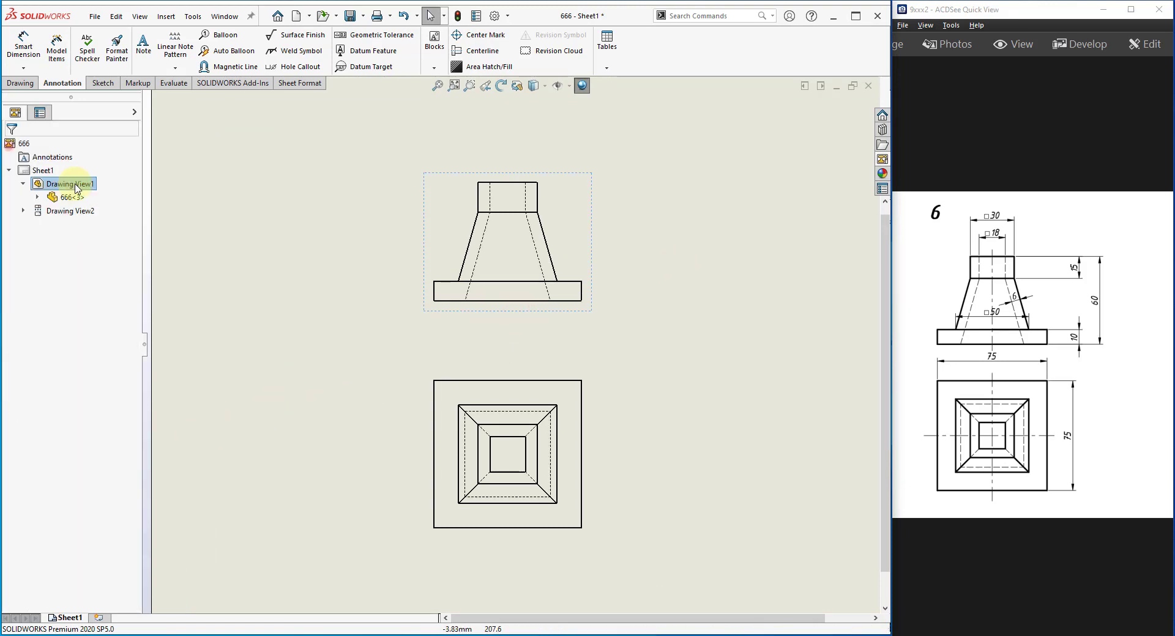
# Add a centerline between the two inner edges of the front view's top neck
pyautogui.click(477, 54)
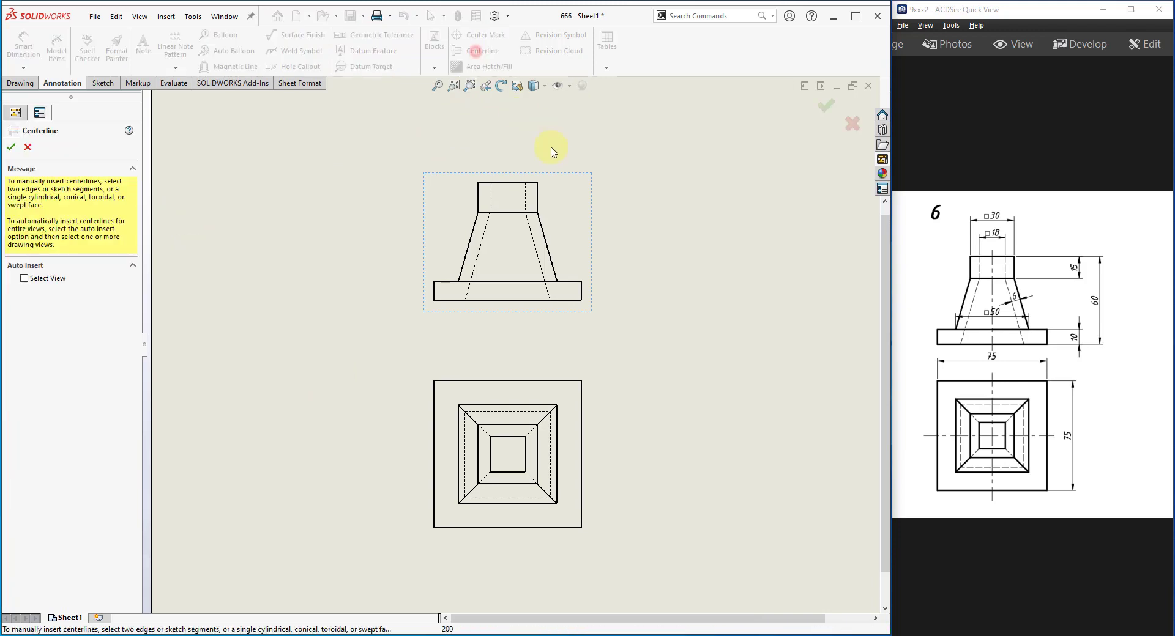
pyautogui.click(525, 194)
pyautogui.click(490, 197)
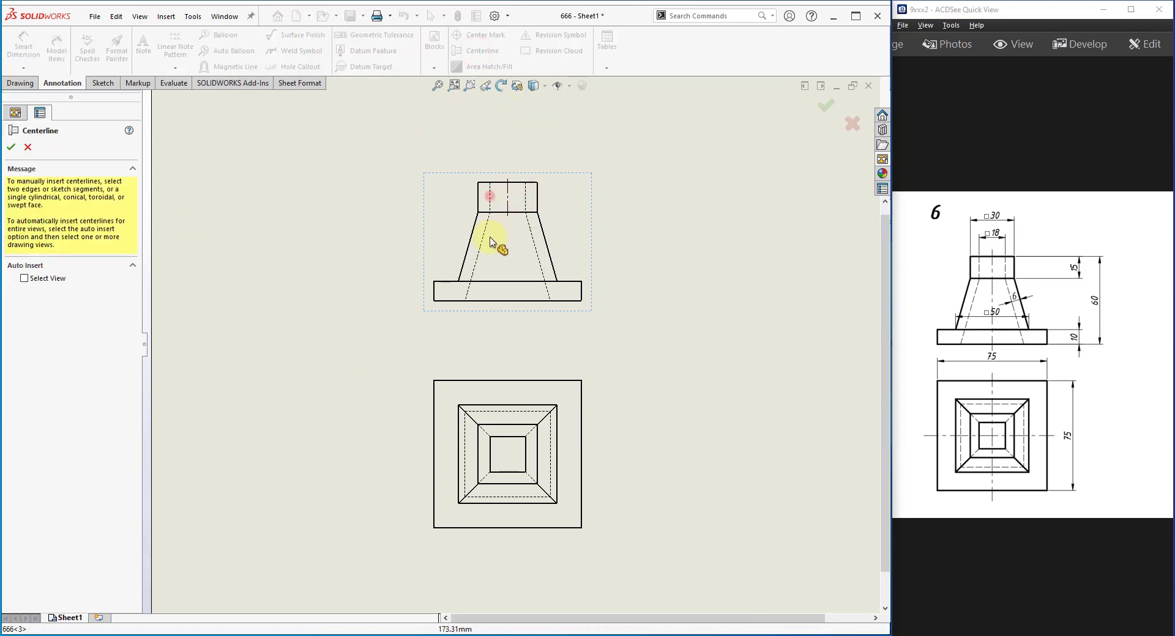
pyautogui.rightClick(682, 208)
pyautogui.click(703, 271)
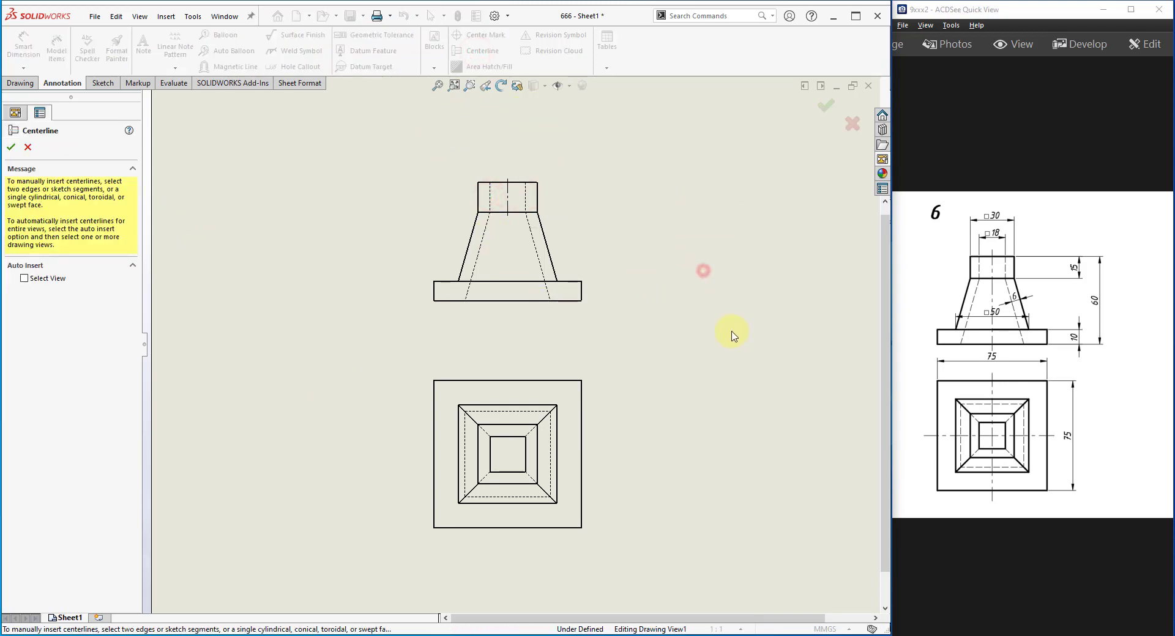